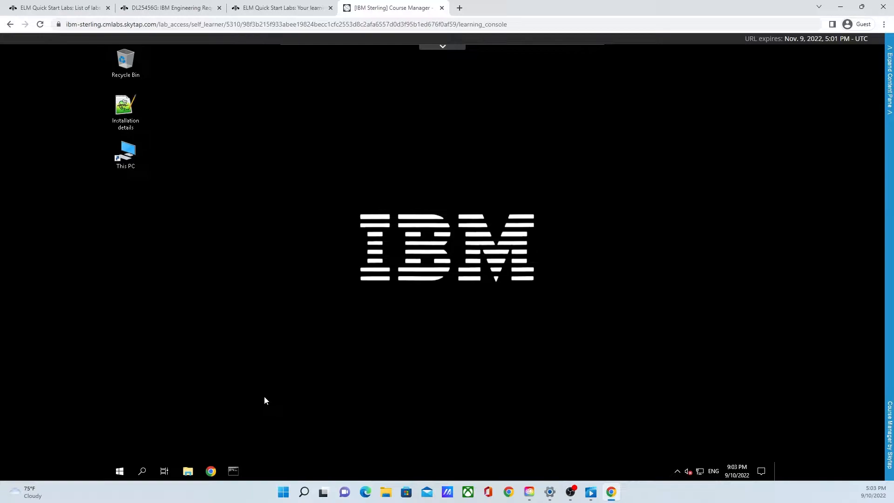
Step: Start Chrome on the remote desktop and open the bookmarked Aviary Program Management project dashboard
{"action": "left_click", "coordinate": [214, 468]}
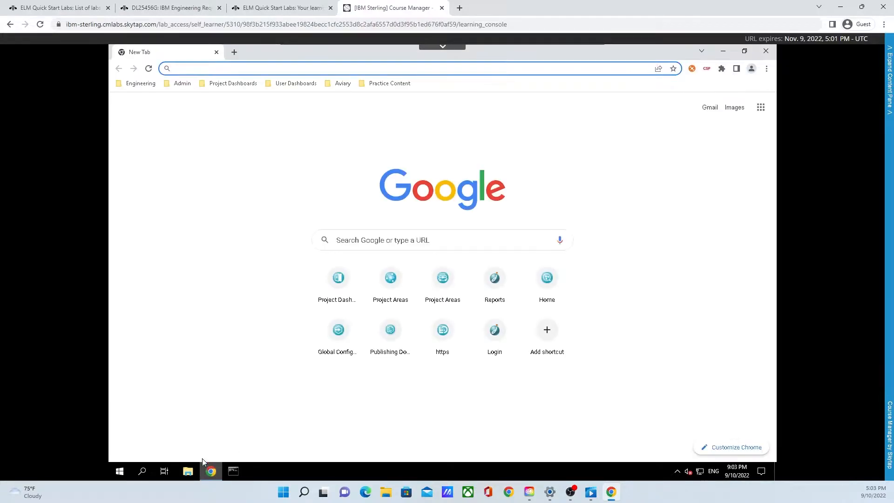
{"action": "left_click", "coordinate": [233, 85]}
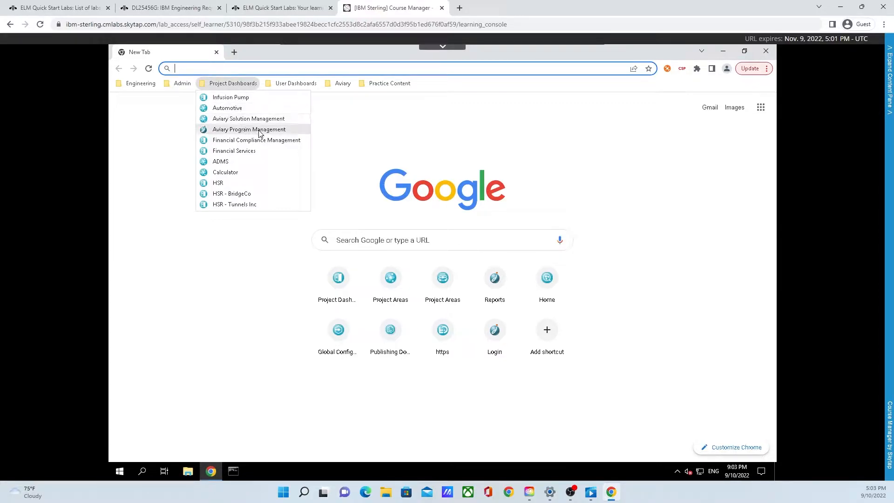
{"action": "left_click", "coordinate": [295, 131]}
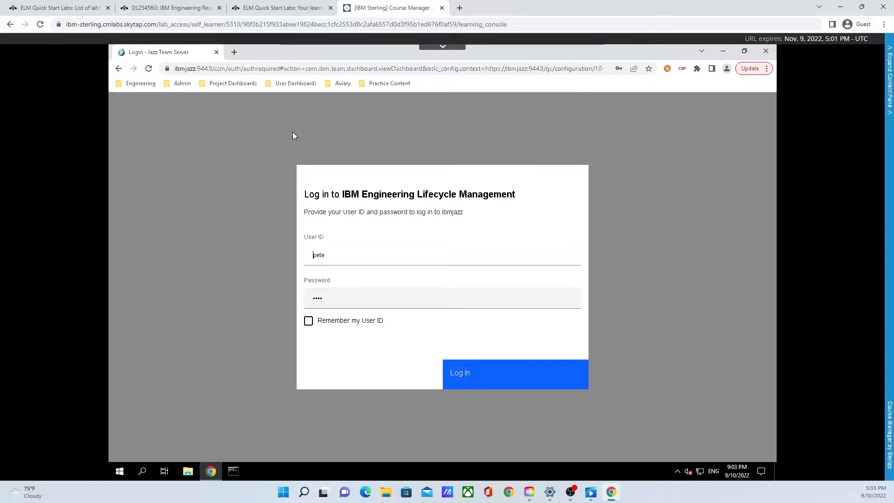
Step: Fill in another user's saved user ID and password and log in to IBM Engineering Lifecycle Management
{"action": "left_click", "coordinate": [341, 255]}
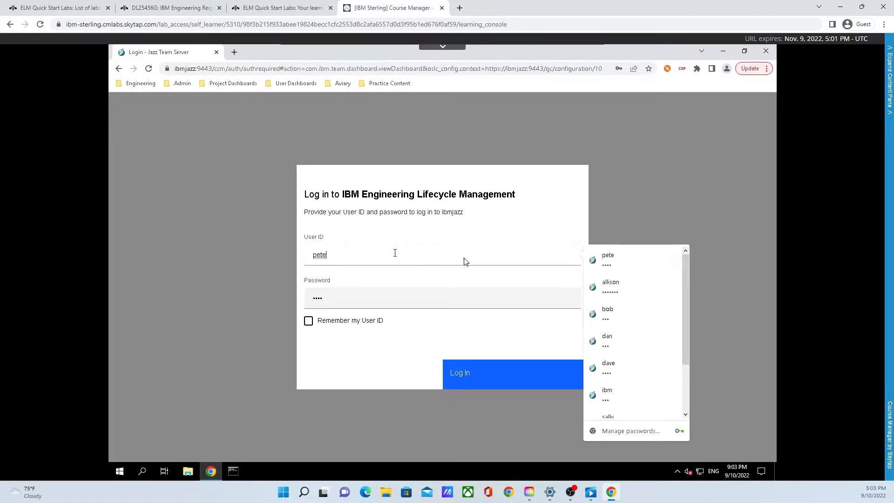
{"action": "scroll", "coordinate": [619, 293], "scroll_direction": "down", "scroll_amount": 2}
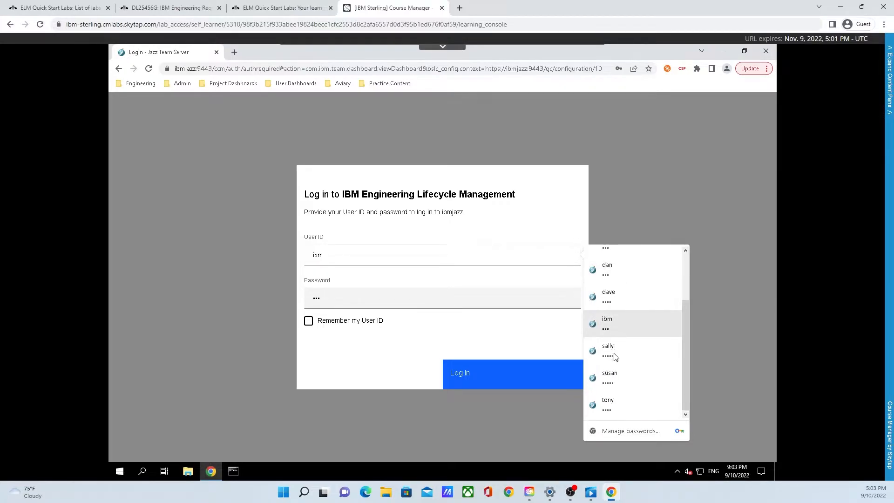
{"action": "left_click", "coordinate": [616, 378]}
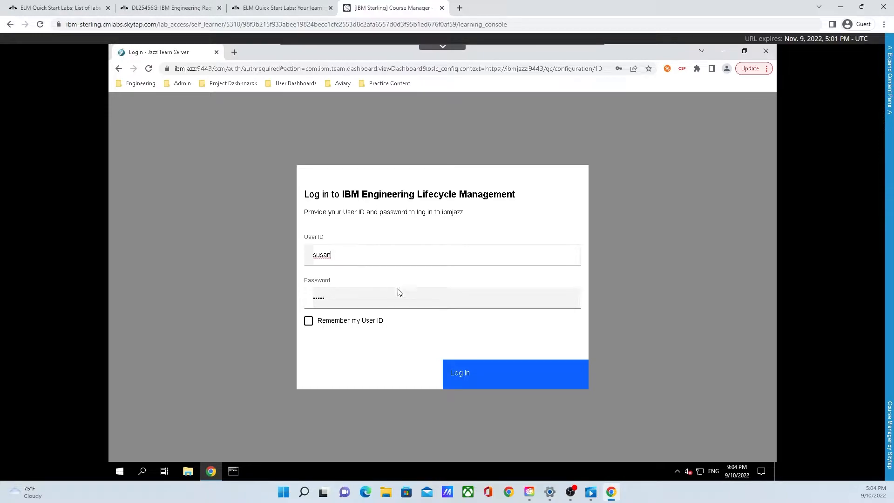
{"action": "left_click", "coordinate": [461, 372]}
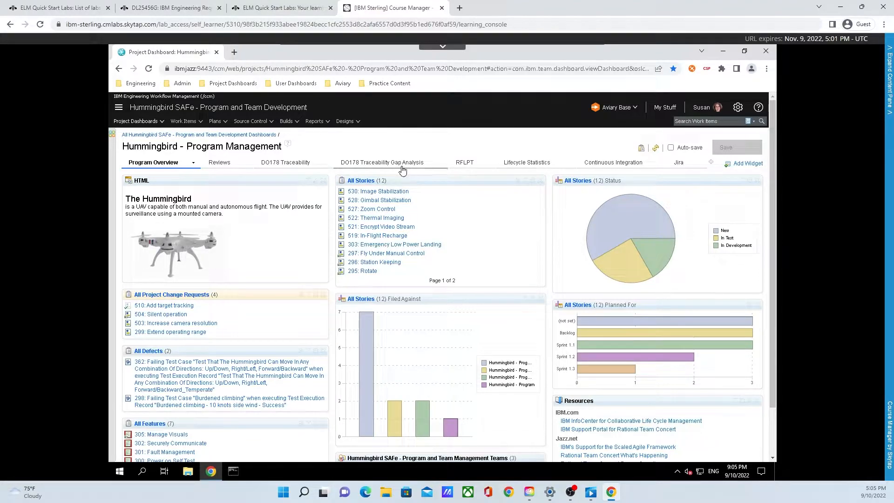
Step: Add the About Me widget from the Engineering Insights catalog to the Program Overview dashboard and close the catalog
{"action": "left_click", "coordinate": [747, 167]}
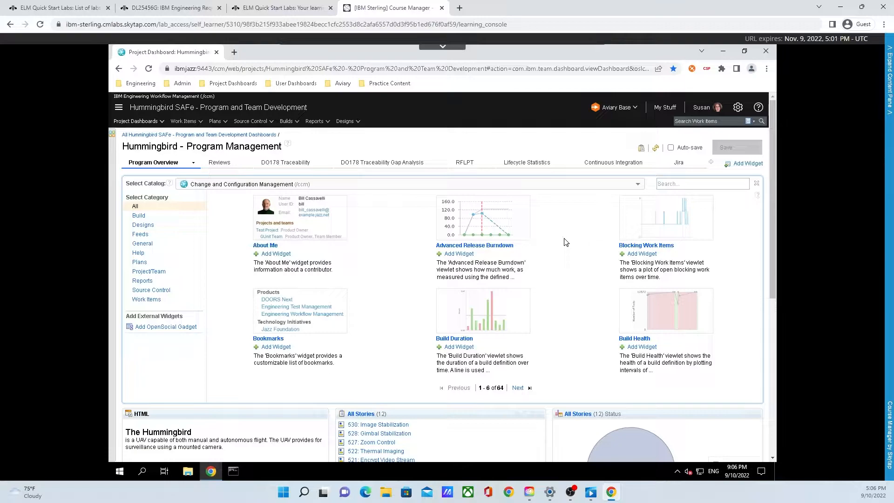
{"action": "left_click", "coordinate": [348, 187]}
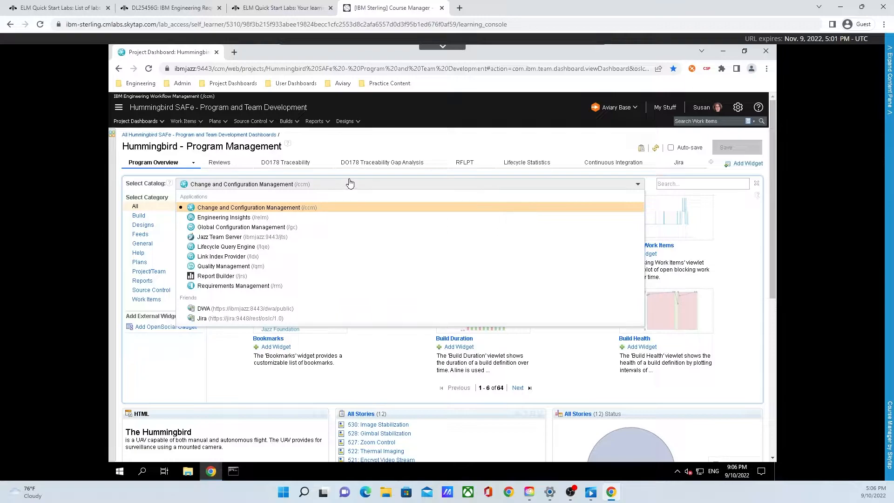
{"action": "left_click", "coordinate": [342, 221]}
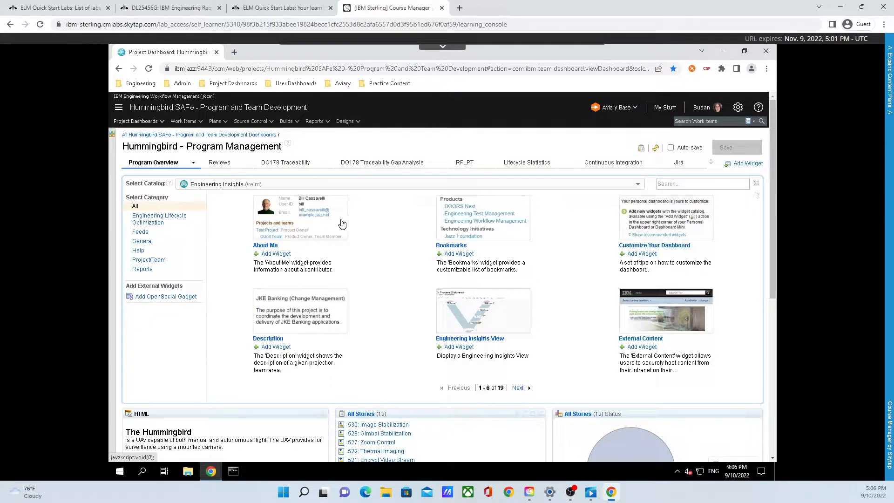
{"action": "left_click", "coordinate": [280, 257]}
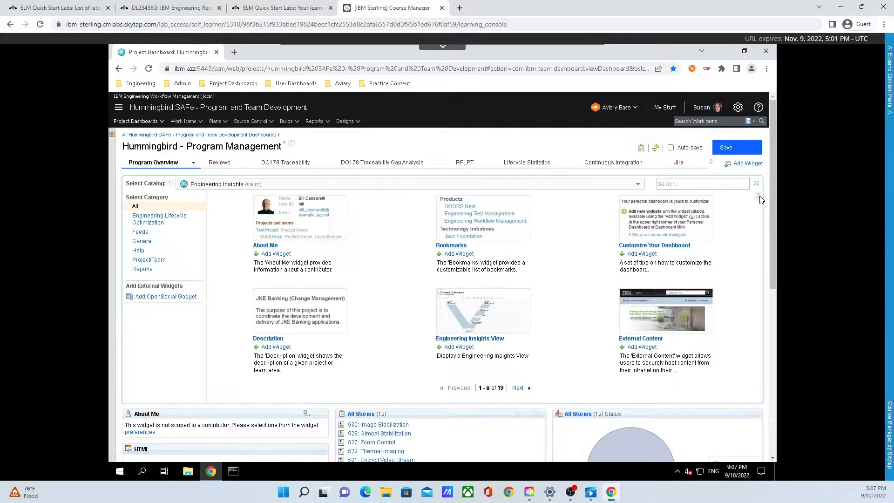
{"action": "mouse_move", "coordinate": [759, 198]}
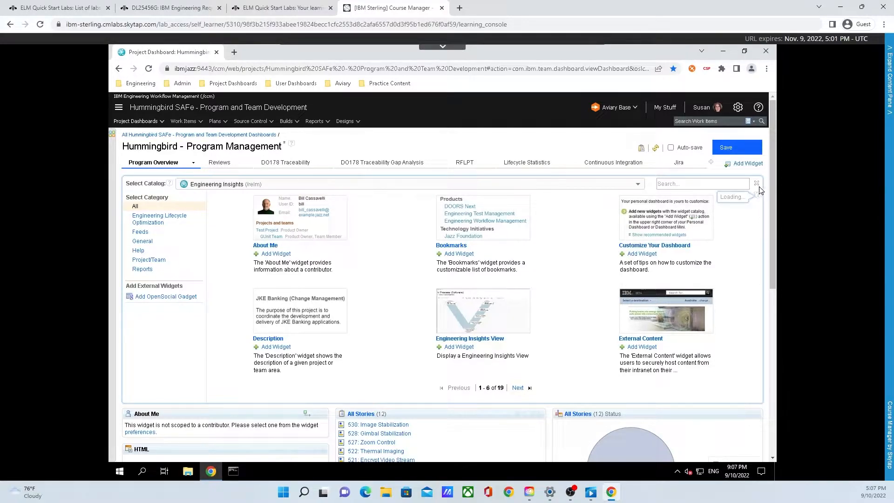
{"action": "left_click", "coordinate": [757, 183]}
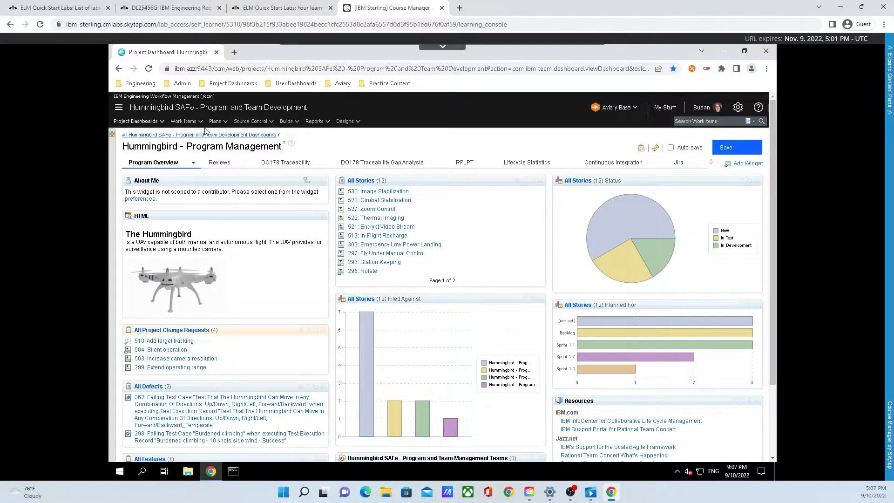
Step: Examine the DO178 Traceability reports and the Jira page of the Hummingbird - Program Management dashboard
{"action": "left_click", "coordinate": [307, 165]}
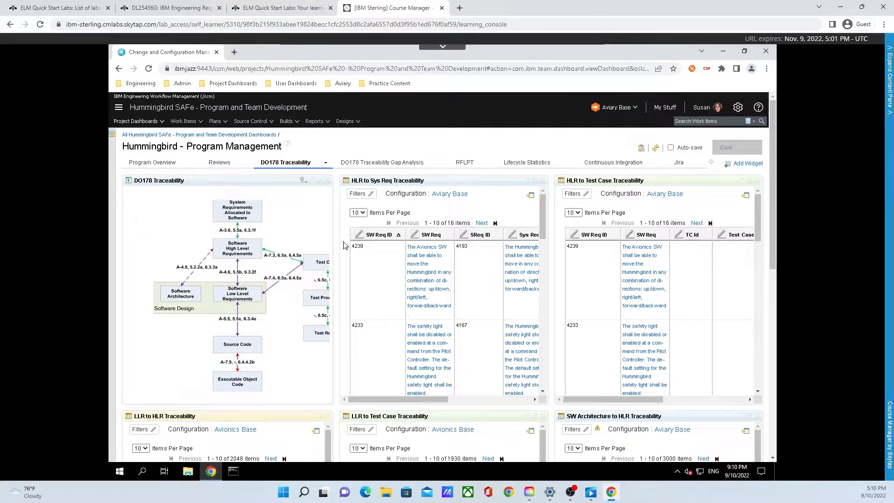
{"action": "scroll", "coordinate": [345, 245], "scroll_direction": "down", "scroll_amount": 8}
{"action": "scroll", "coordinate": [334, 285], "scroll_direction": "down", "scroll_amount": 2}
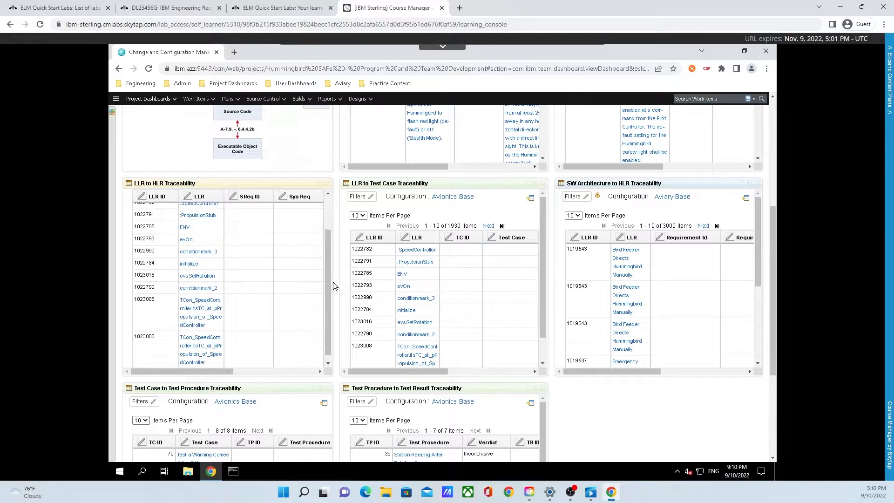
{"action": "scroll", "coordinate": [338, 286], "scroll_direction": "down", "scroll_amount": 1}
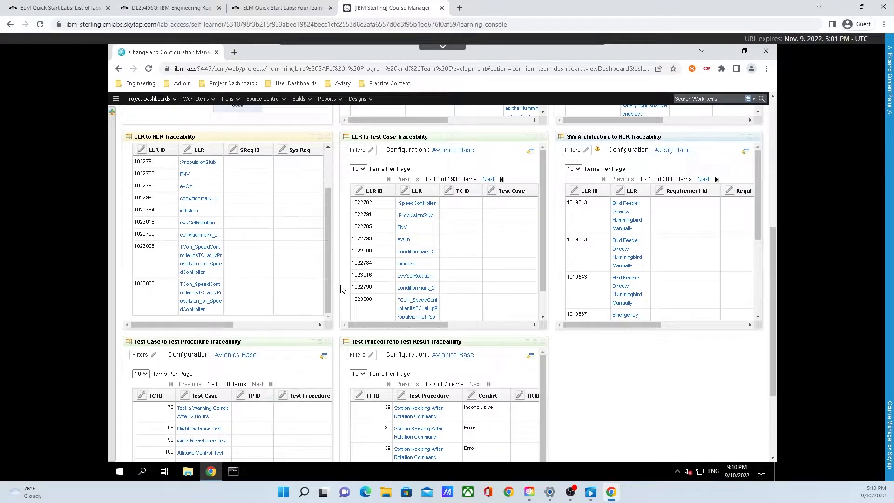
{"action": "scroll", "coordinate": [340, 289], "scroll_direction": "up", "scroll_amount": 8}
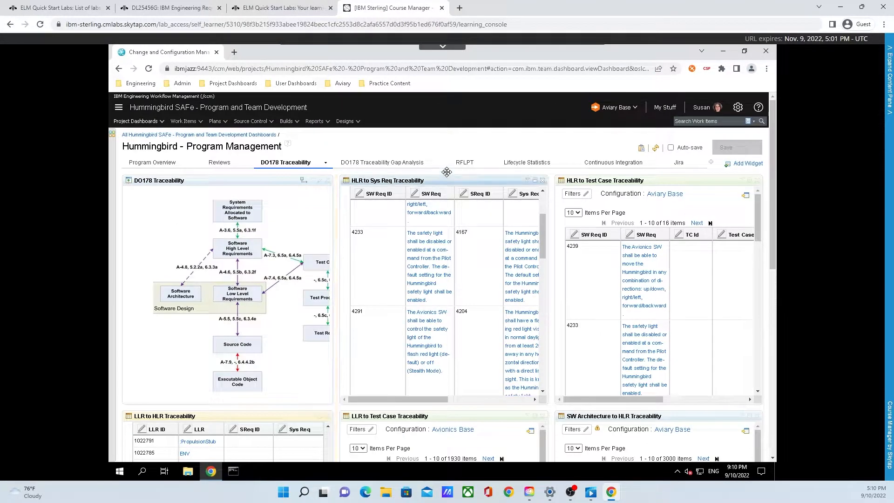
{"action": "left_click", "coordinate": [679, 163]}
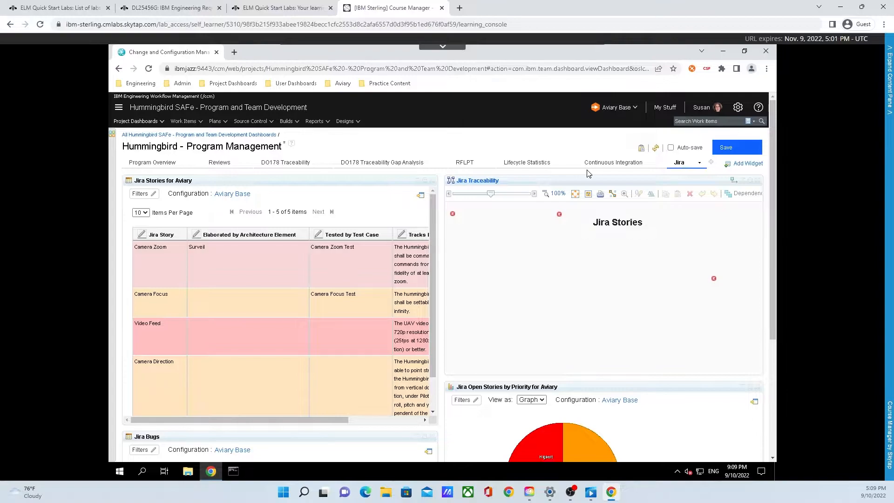
Step: Open the logged-in user's personal dashboard, discarding unsaved changes, and open the assigned requirement change request "Extend operating range"
{"action": "left_click", "coordinate": [305, 86]}
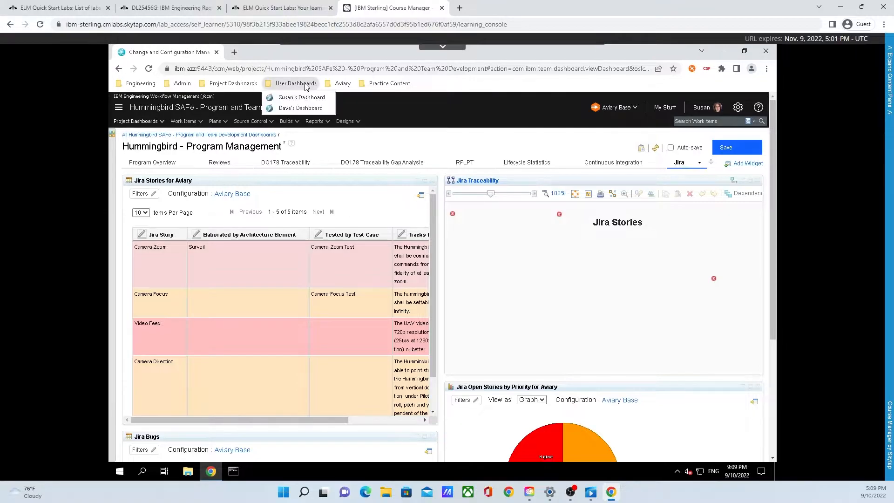
{"action": "left_click", "coordinate": [309, 98]}
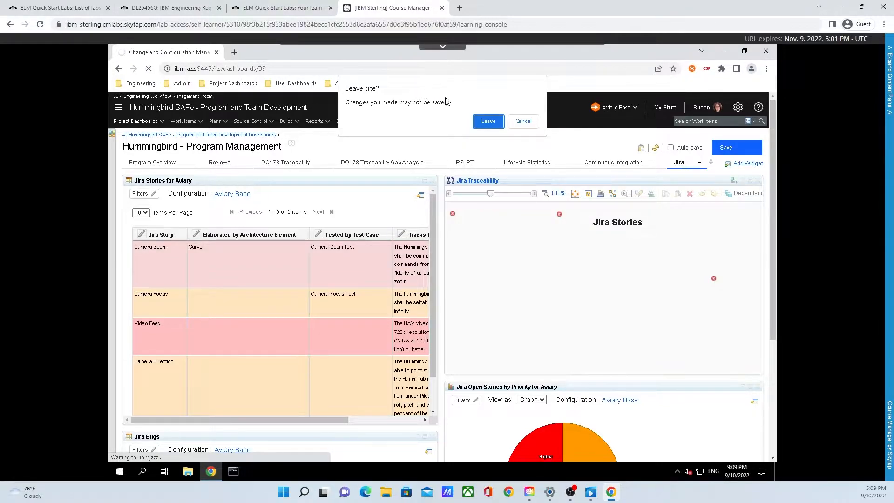
{"action": "left_click", "coordinate": [488, 122]}
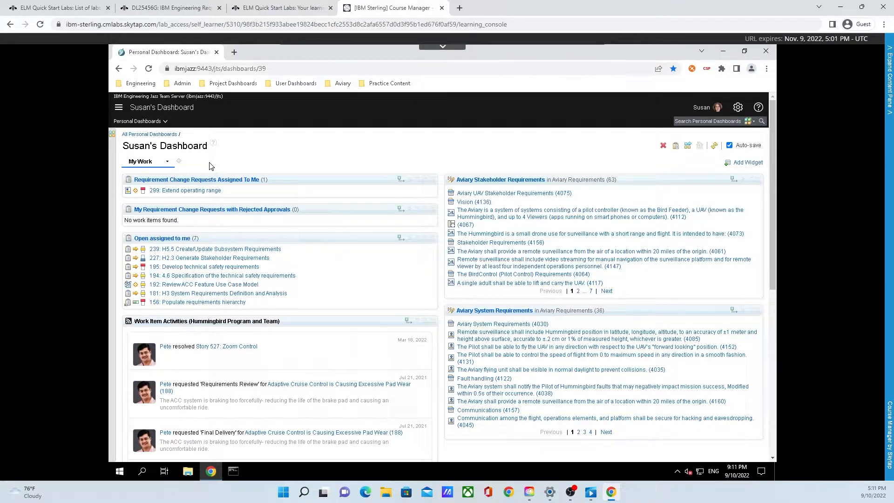
{"action": "mouse_move", "coordinate": [205, 196]}
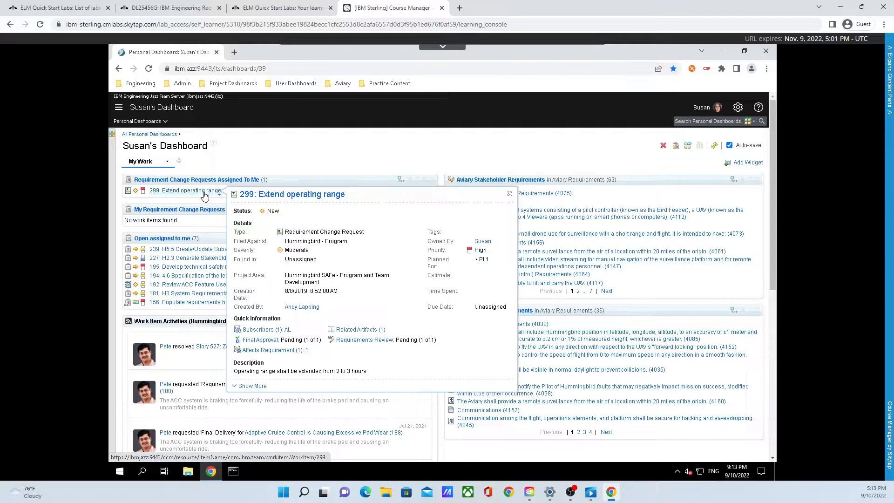
{"action": "left_click", "coordinate": [205, 194]}
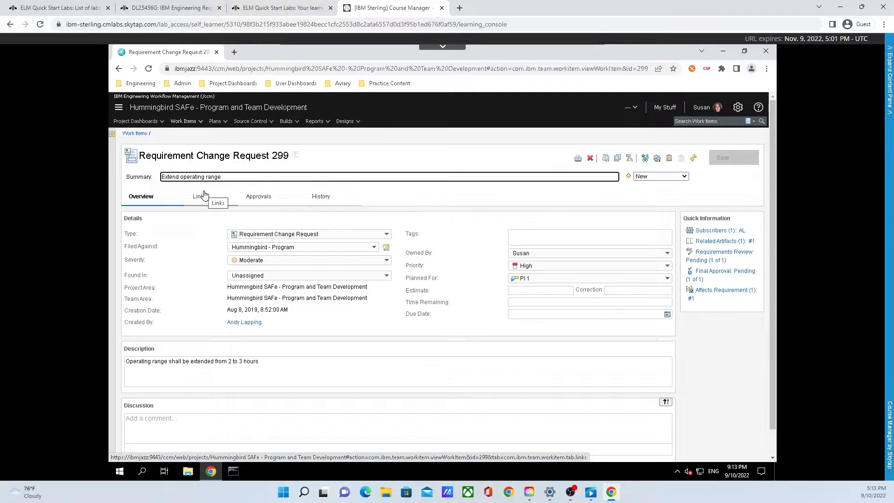
Step: View the available options for the change request's Type and Filed Against fields
{"action": "left_click", "coordinate": [387, 235]}
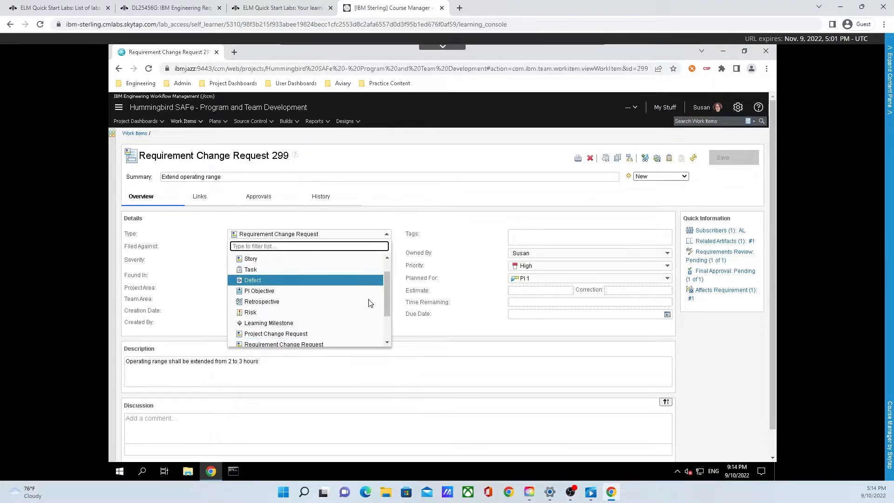
{"action": "scroll", "coordinate": [368, 298], "scroll_direction": "down", "scroll_amount": 2}
{"action": "scroll", "coordinate": [363, 317], "scroll_direction": "down", "scroll_amount": 3}
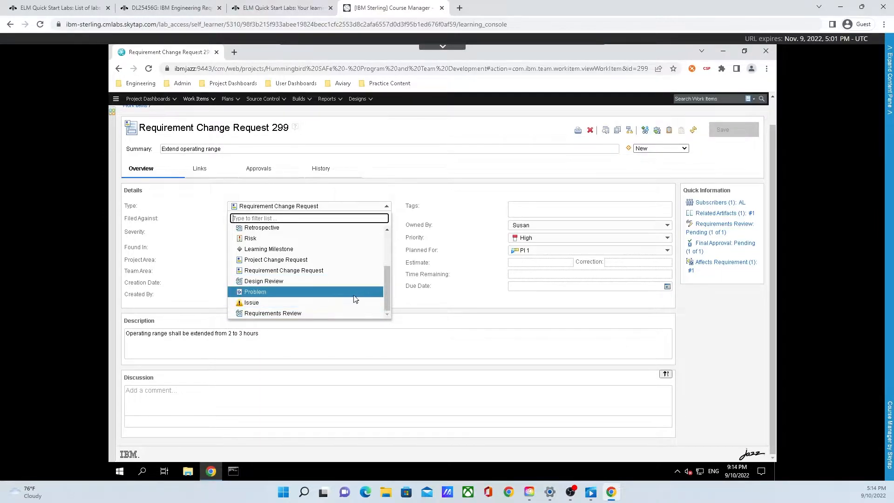
{"action": "left_click", "coordinate": [181, 229]}
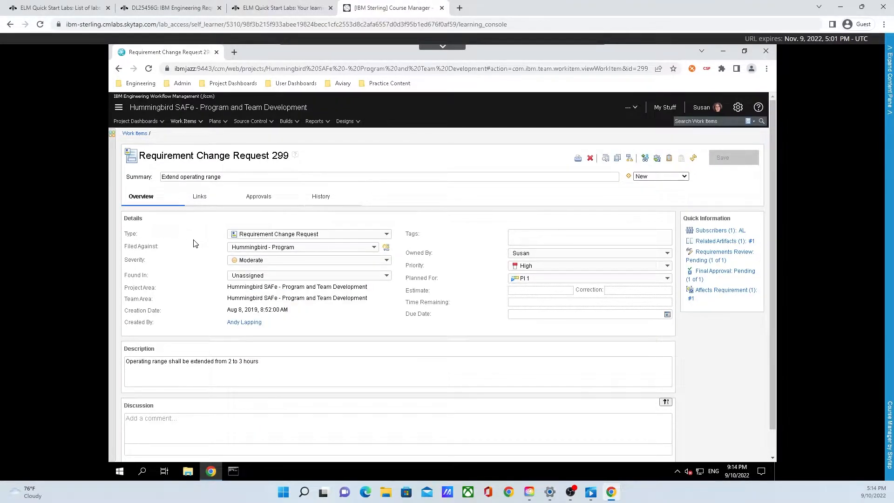
{"action": "left_click", "coordinate": [338, 250]}
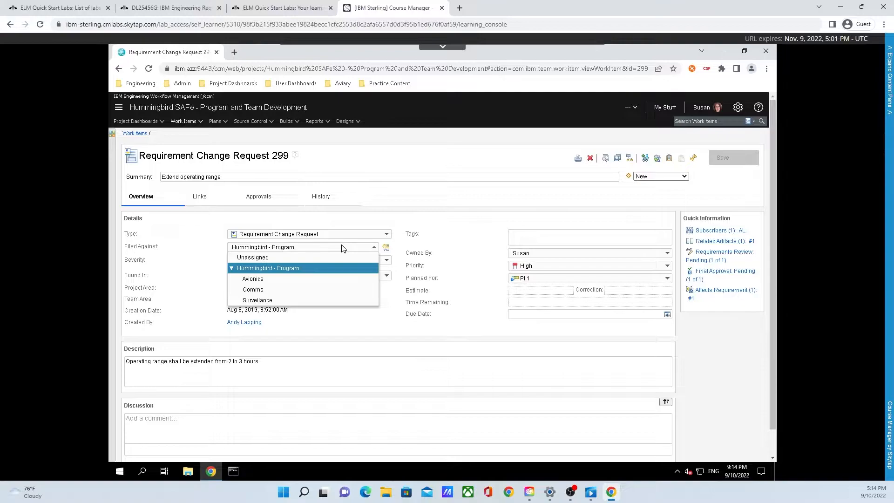
{"action": "left_click", "coordinate": [173, 261]}
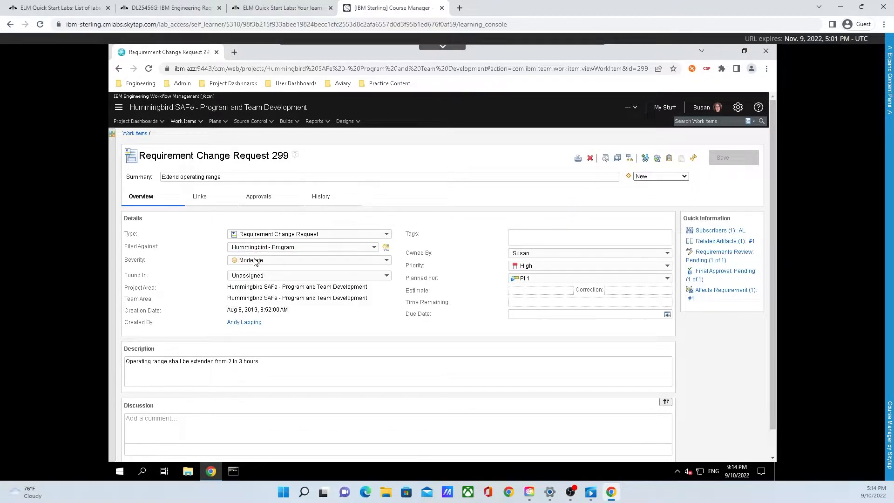
Step: Set the severity of the "Extend operating range" change request to Major
{"action": "left_click", "coordinate": [281, 261]}
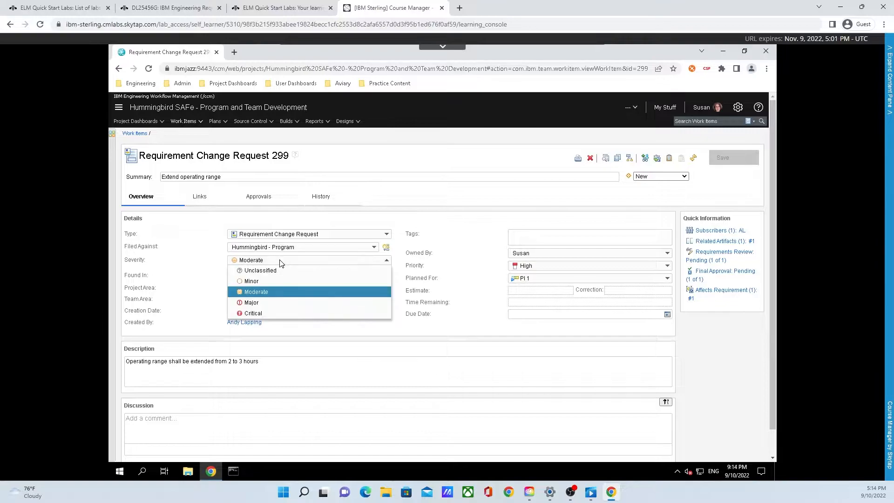
{"action": "left_click", "coordinate": [255, 303]}
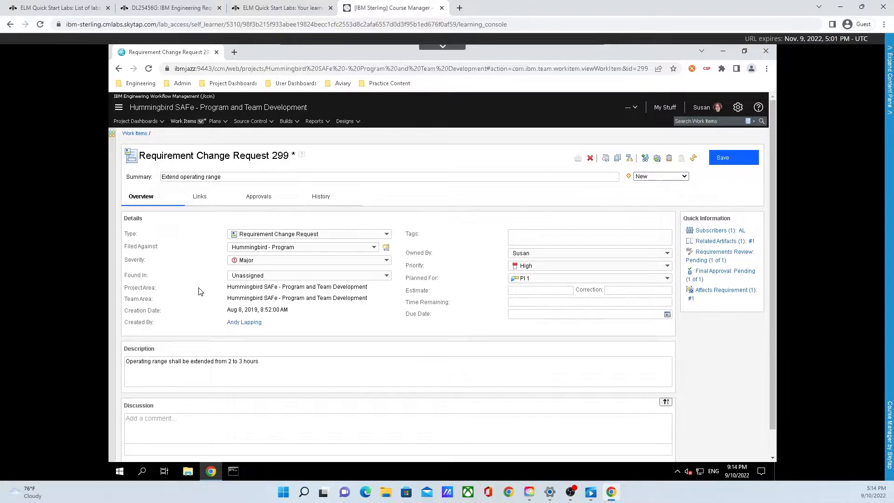
Step: View the change request's Found In choices, its Tags field and the list of possible owners
{"action": "left_click", "coordinate": [259, 278]}
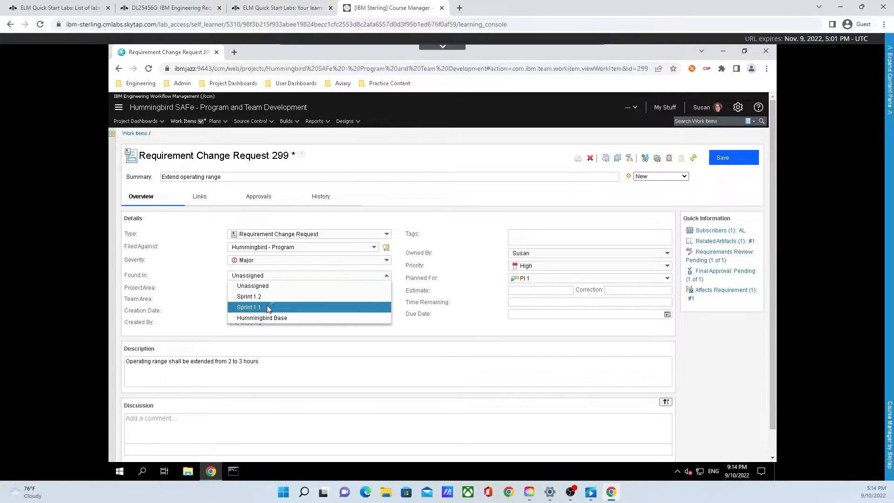
{"action": "left_click", "coordinate": [199, 289]}
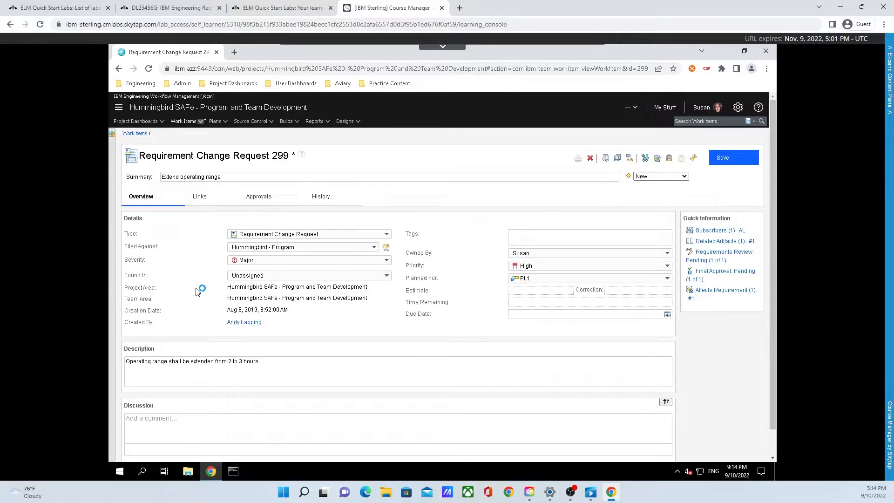
{"action": "left_click", "coordinate": [539, 239]}
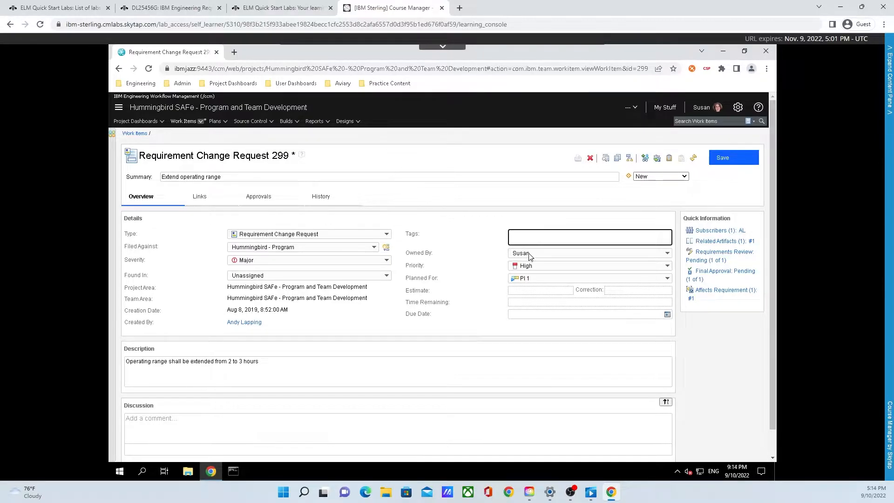
{"action": "left_click", "coordinate": [542, 259]}
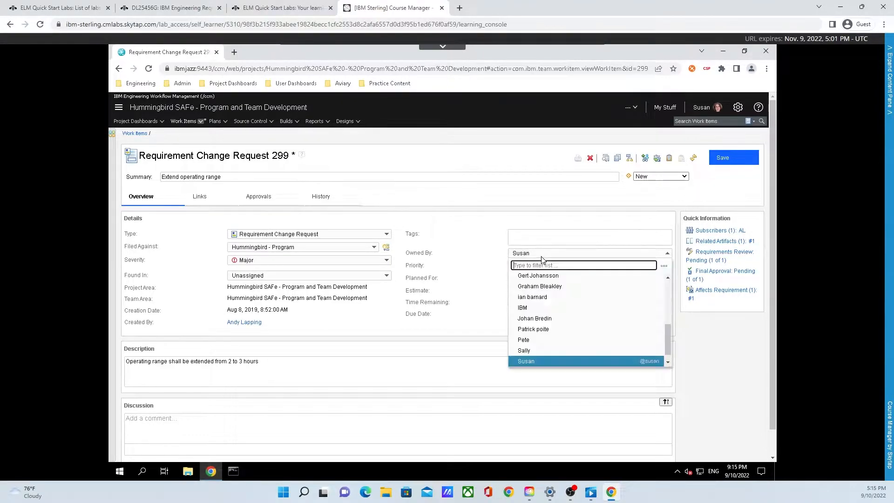
{"action": "left_click", "coordinate": [470, 290]}
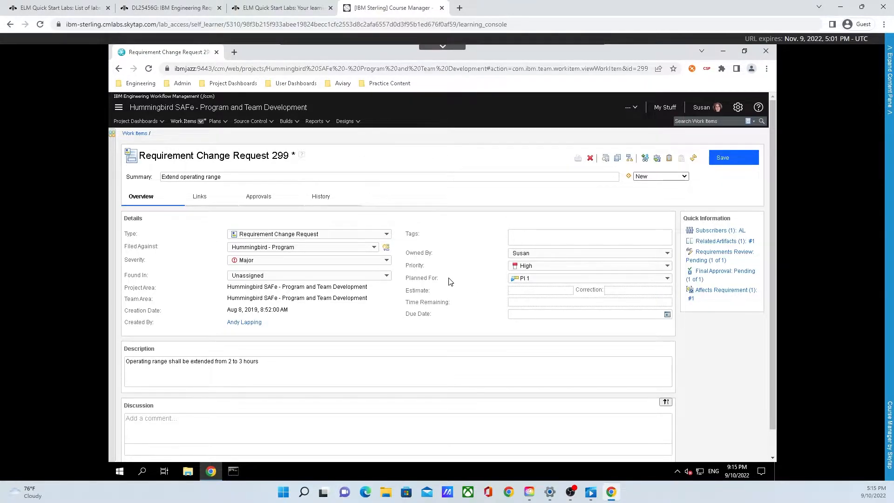
Step: View the change request's Priority and Planned For choices and its Description field
{"action": "left_click", "coordinate": [534, 267]}
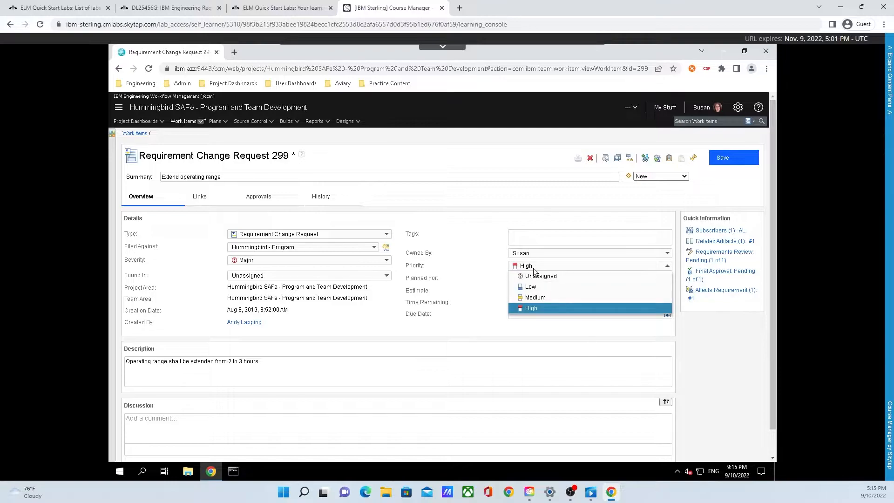
{"action": "left_click", "coordinate": [465, 275]}
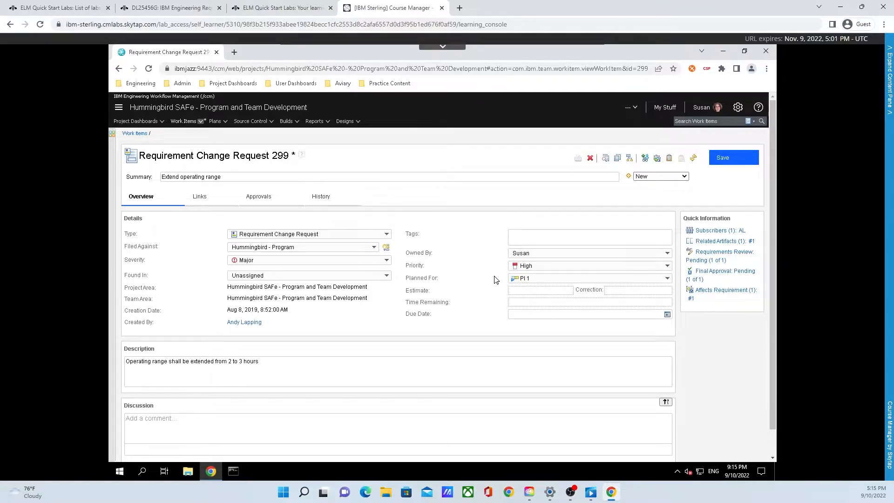
{"action": "left_click", "coordinate": [529, 279]}
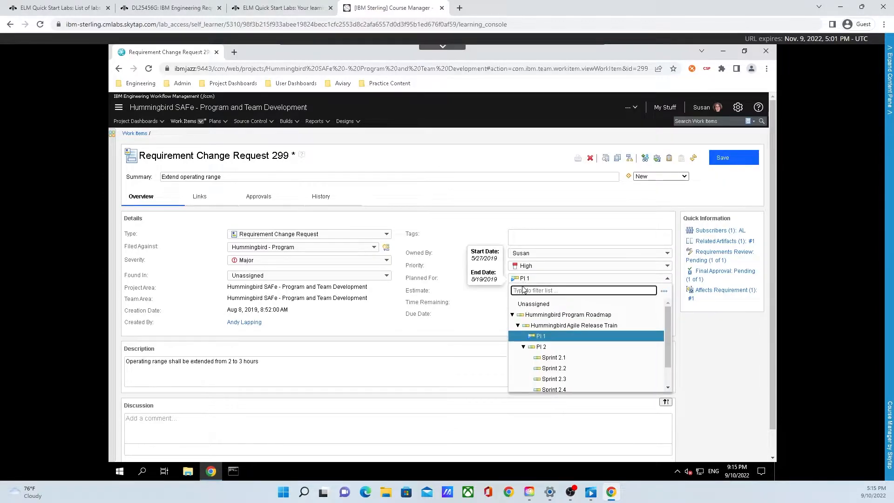
{"action": "left_click", "coordinate": [443, 294]}
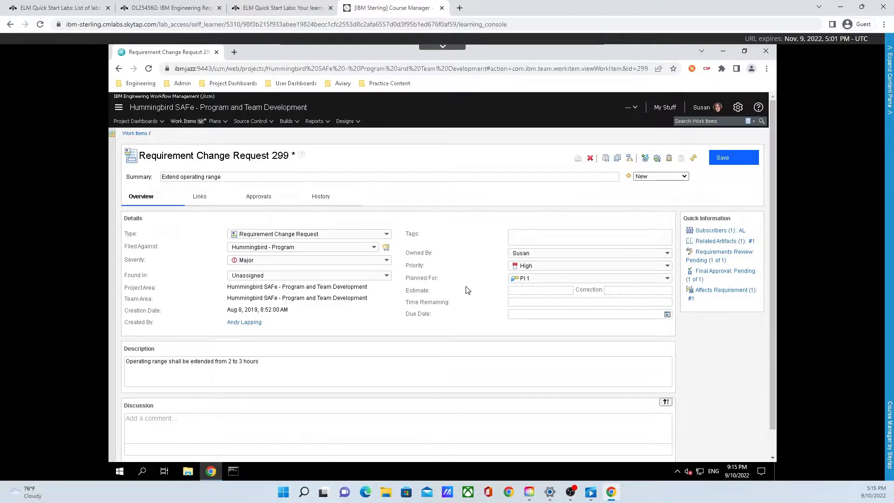
{"action": "left_click", "coordinate": [276, 363]}
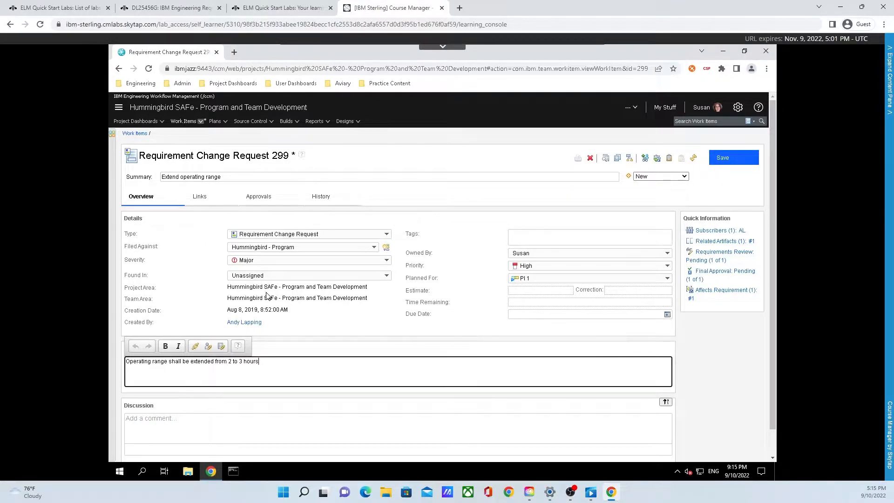
Step: Apply the Start Working action to the change request, save it, and view the next available workflow actions
{"action": "left_click", "coordinate": [655, 178]}
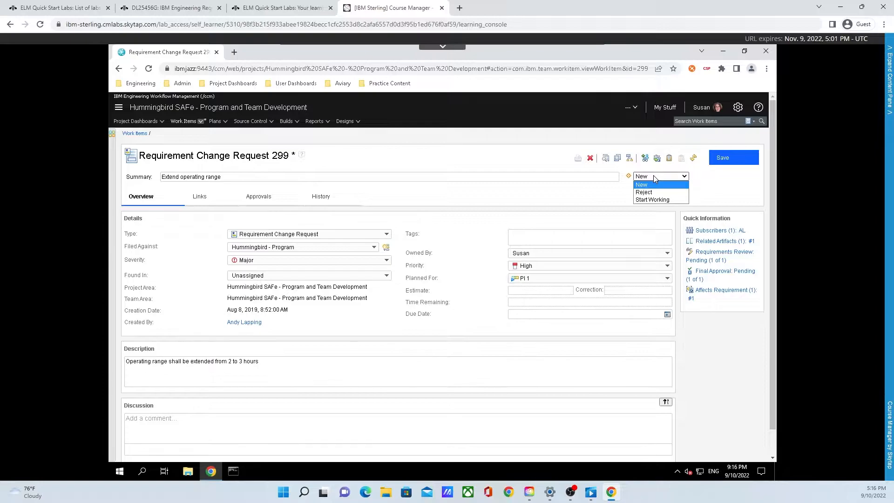
{"action": "left_click", "coordinate": [660, 201]}
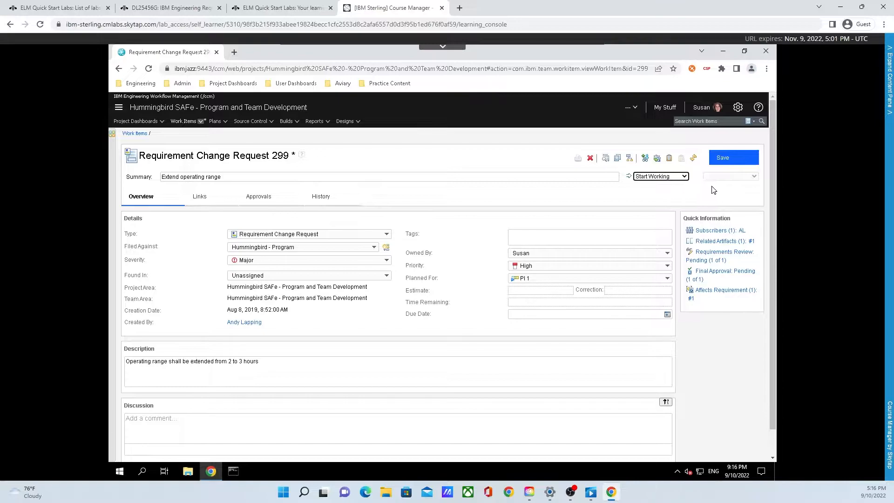
{"action": "left_click", "coordinate": [730, 159]}
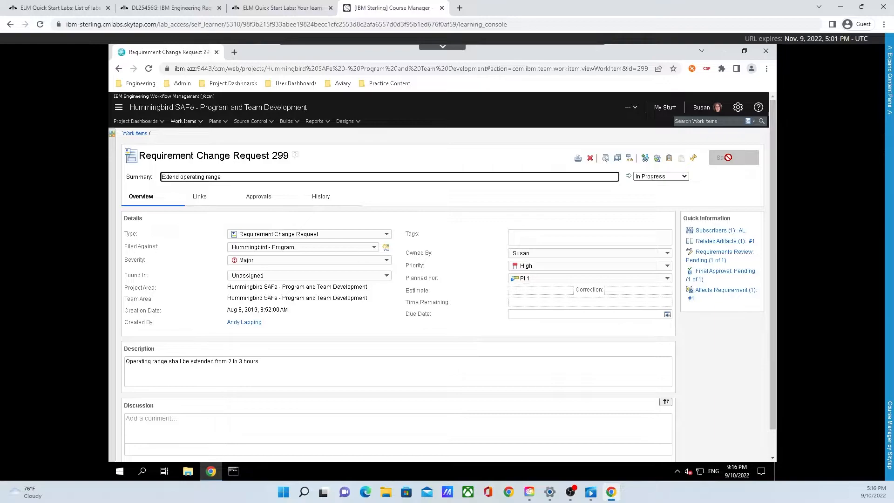
{"action": "left_click", "coordinate": [647, 177]}
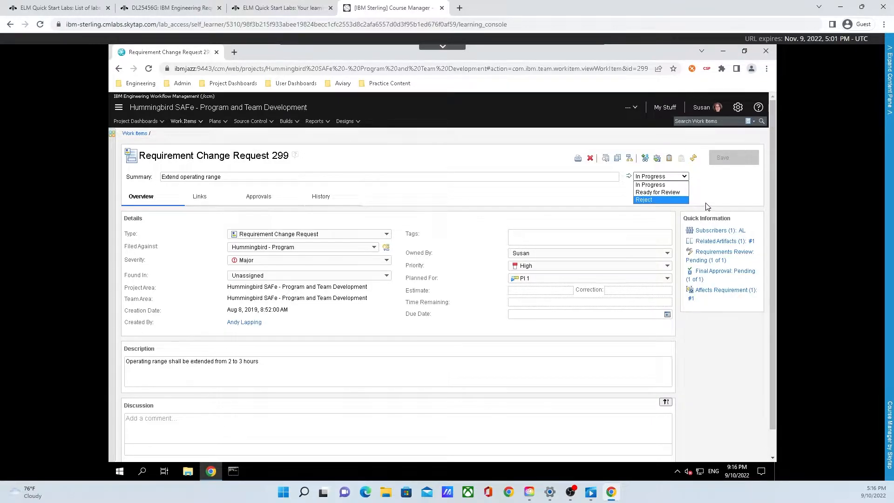
{"action": "left_click", "coordinate": [707, 183]}
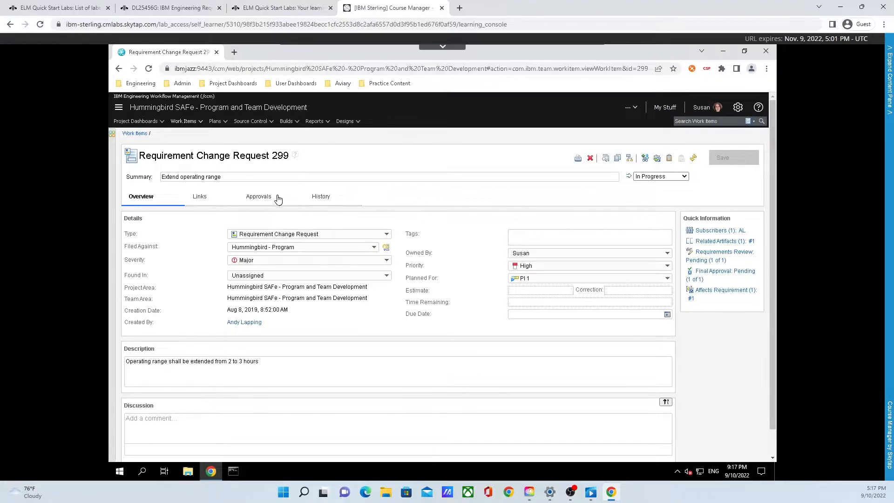
Step: From the change request's links, preview and open affected requirement 4088 about two-hour remote surveillance missions
{"action": "left_click", "coordinate": [213, 204]}
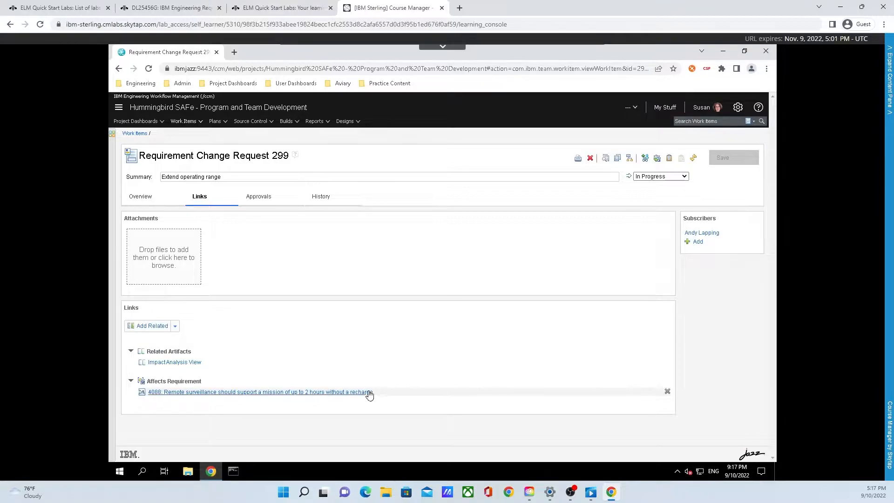
{"action": "mouse_move", "coordinate": [369, 395]}
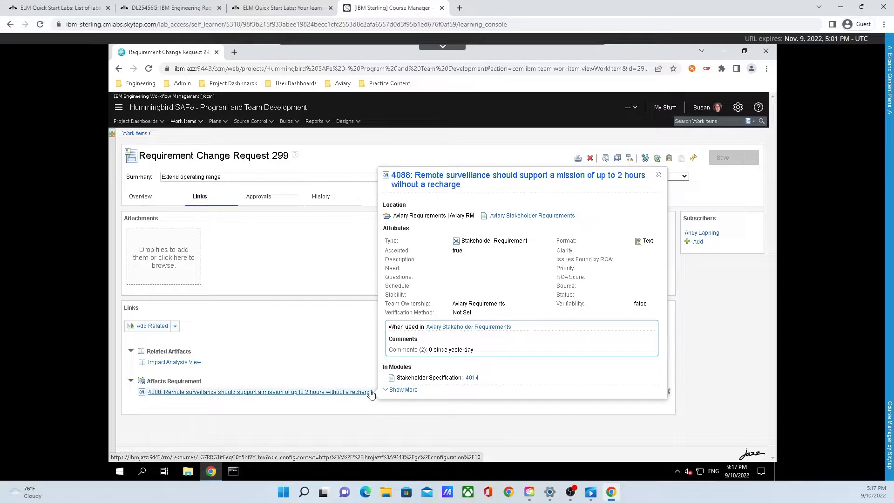
{"action": "left_click", "coordinate": [368, 394]}
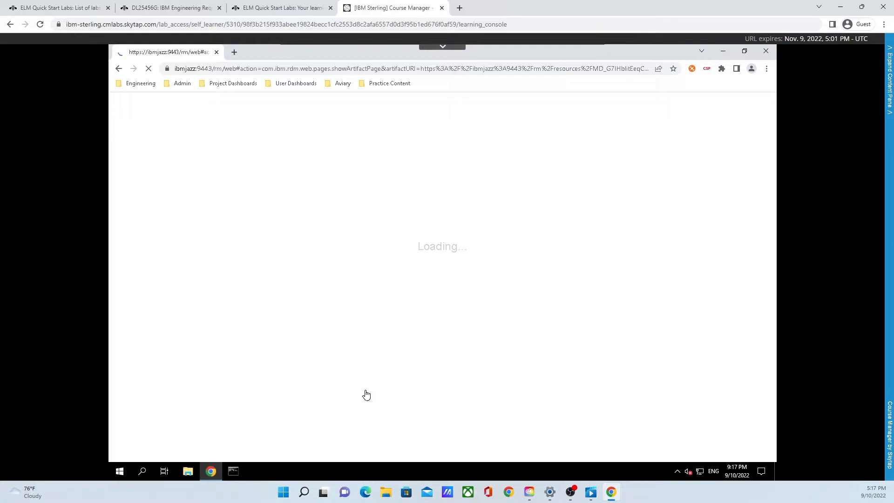
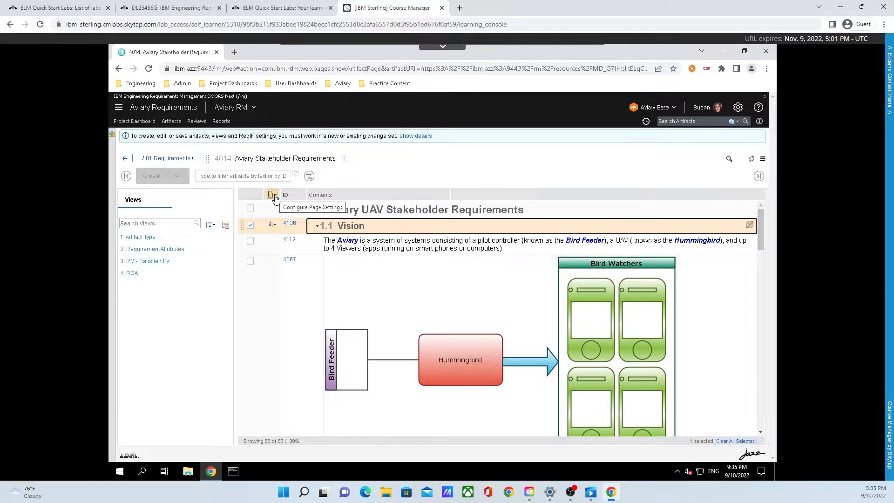
Step: Limit the hierarchy shown in the Aviary Stakeholder Requirements module to 2 levels
{"action": "left_click", "coordinate": [274, 196]}
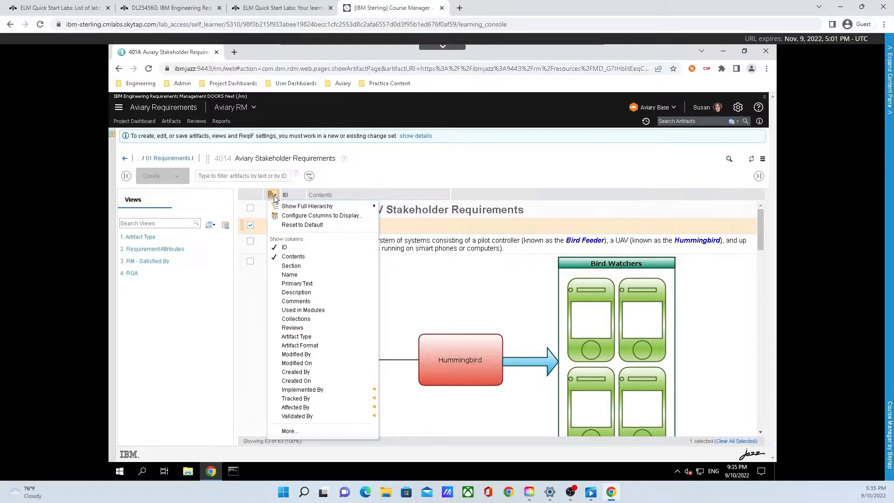
{"action": "mouse_move", "coordinate": [302, 207]}
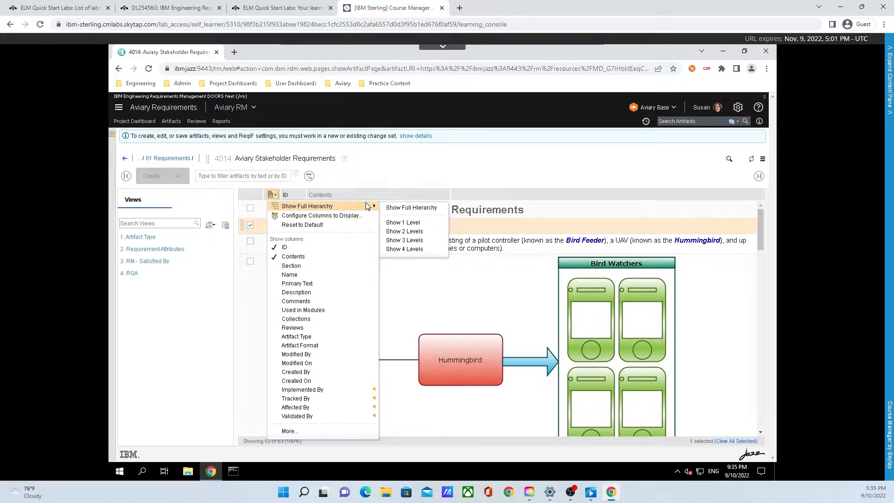
{"action": "left_click", "coordinate": [417, 232]}
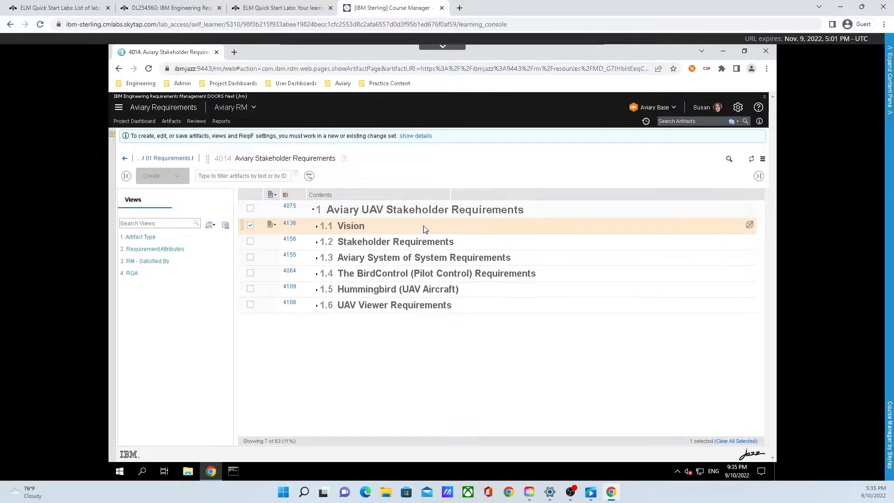
Step: Show 3 levels of the Aviary Stakeholder Requirements hierarchy and look through the module's requirements
{"action": "left_click", "coordinate": [275, 196]}
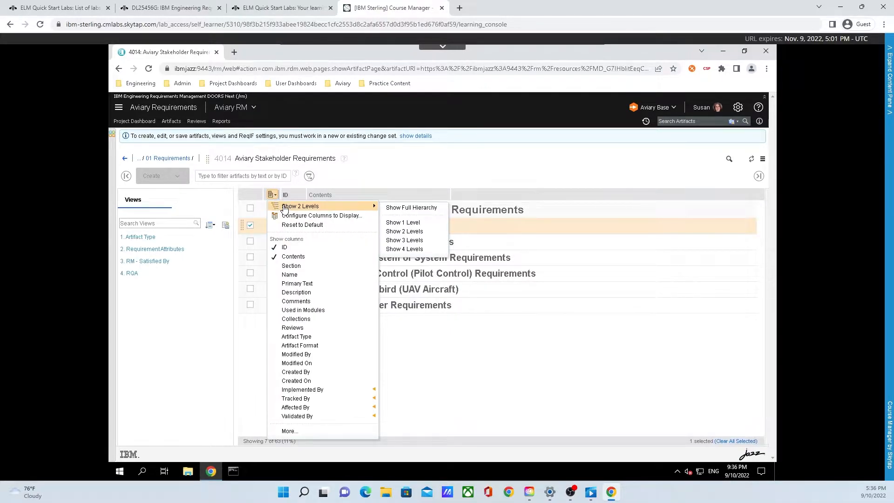
{"action": "left_click", "coordinate": [418, 241]}
{"action": "scroll", "coordinate": [417, 254], "scroll_direction": "down", "scroll_amount": 1}
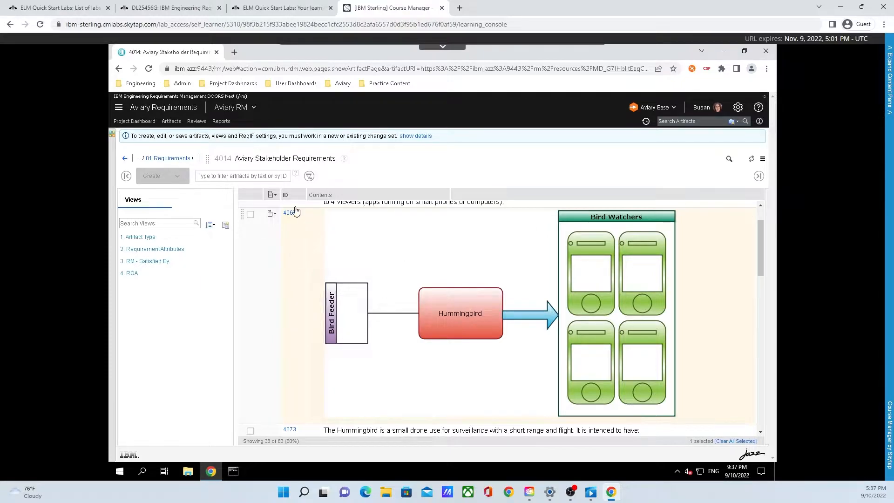
{"action": "scroll", "coordinate": [293, 289], "scroll_direction": "down", "scroll_amount": 4}
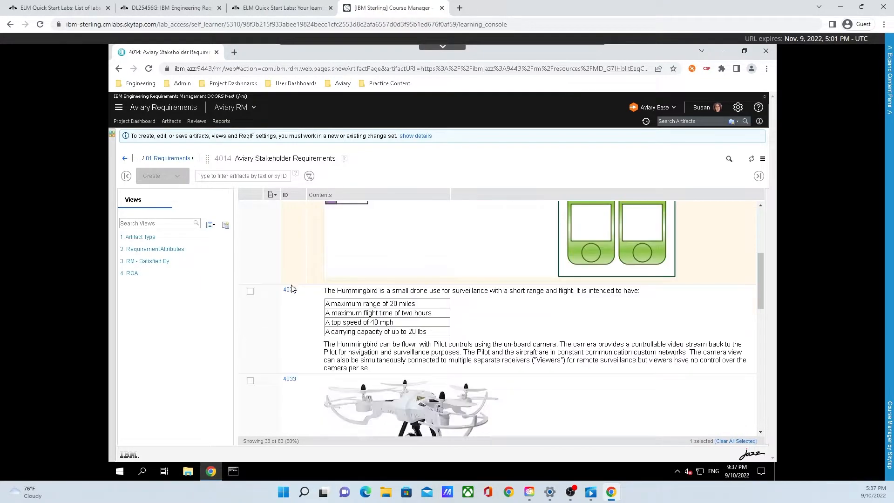
{"action": "scroll", "coordinate": [294, 291], "scroll_direction": "down", "scroll_amount": 10}
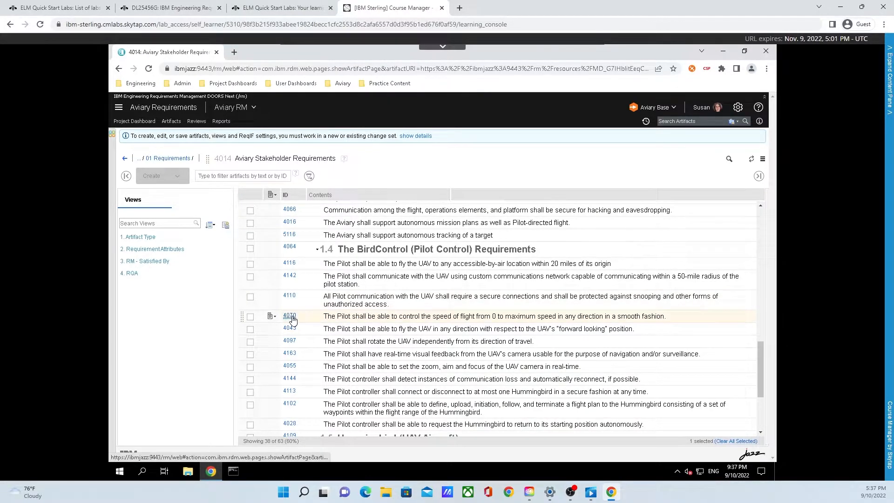
{"action": "scroll", "coordinate": [294, 318], "scroll_direction": "down", "scroll_amount": 3}
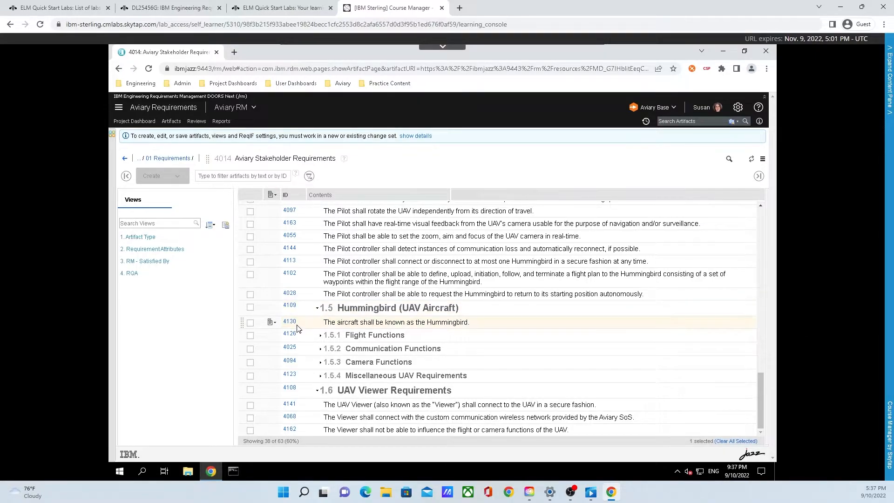
{"action": "scroll", "coordinate": [296, 324], "scroll_direction": "up", "scroll_amount": 3}
{"action": "scroll", "coordinate": [296, 326], "scroll_direction": "up", "scroll_amount": 3}
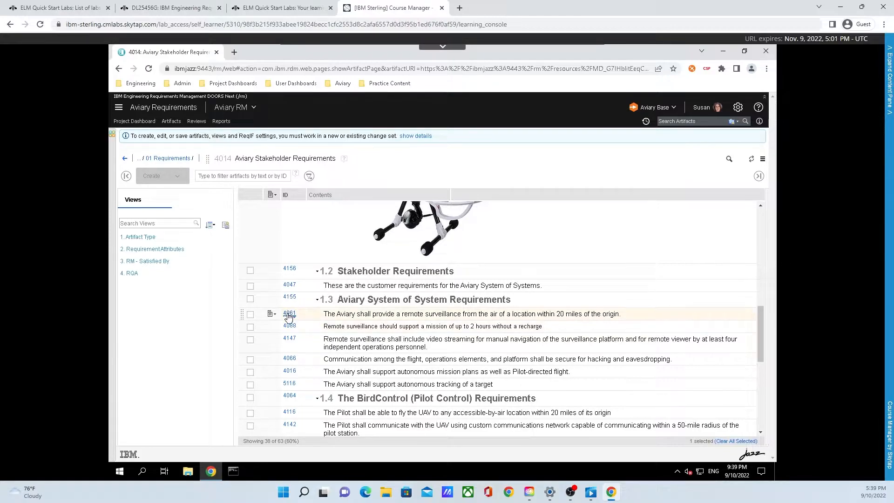
Step: Add the Artifact Type column to the module and look through the types of its artifacts
{"action": "left_click", "coordinate": [272, 196]}
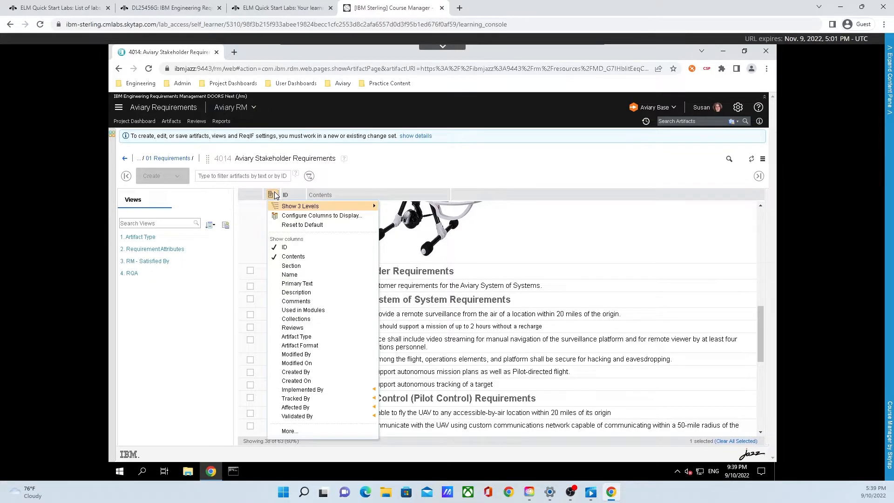
{"action": "left_click", "coordinate": [316, 339]}
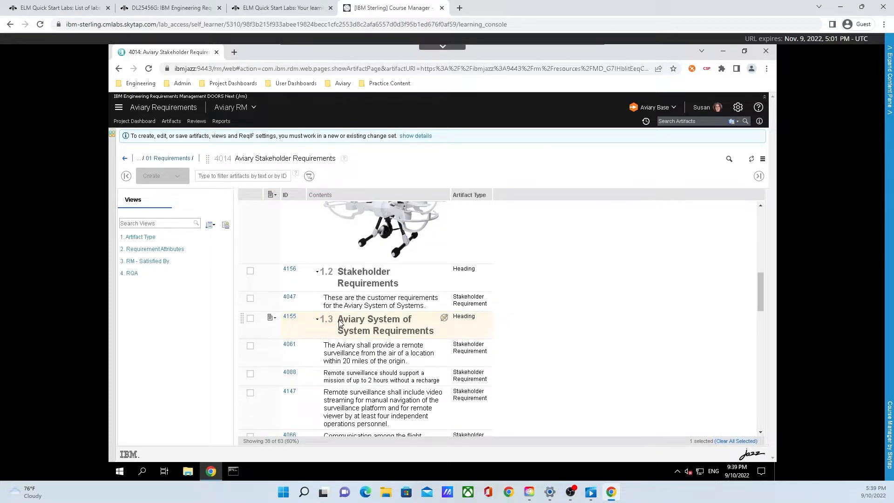
{"action": "scroll", "coordinate": [470, 289], "scroll_direction": "down", "scroll_amount": 4}
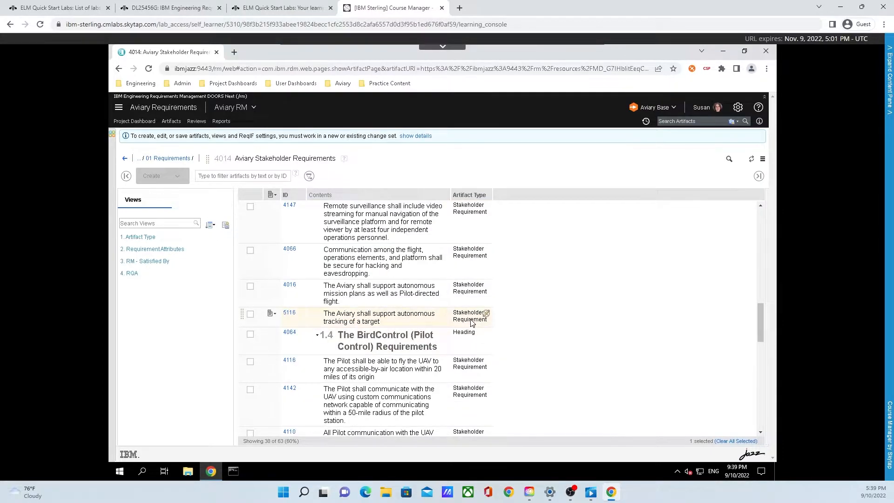
{"action": "scroll", "coordinate": [473, 324], "scroll_direction": "down", "scroll_amount": 6}
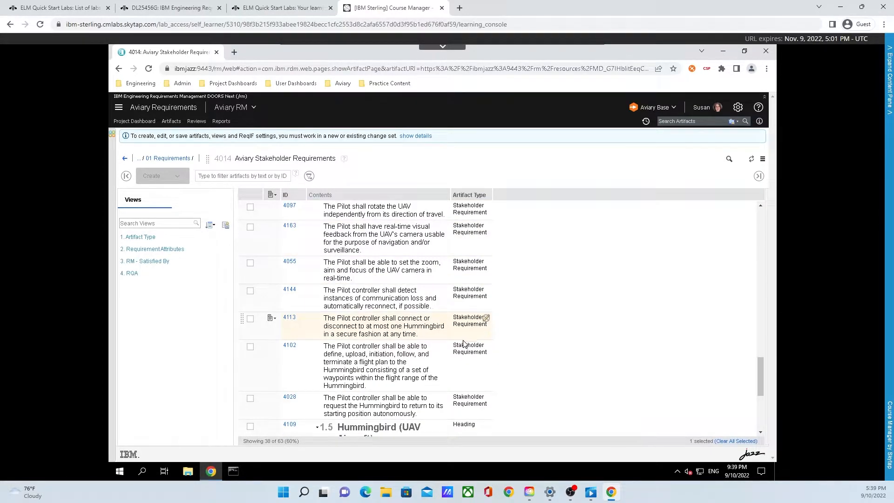
{"action": "scroll", "coordinate": [469, 340], "scroll_direction": "up", "scroll_amount": 1}
{"action": "scroll", "coordinate": [470, 340], "scroll_direction": "up", "scroll_amount": 12}
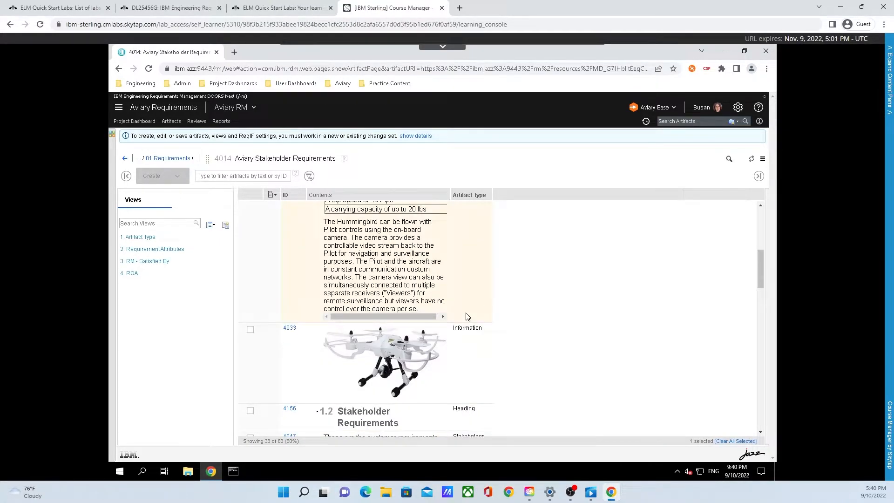
{"action": "scroll", "coordinate": [468, 316], "scroll_direction": "up", "scroll_amount": 8}
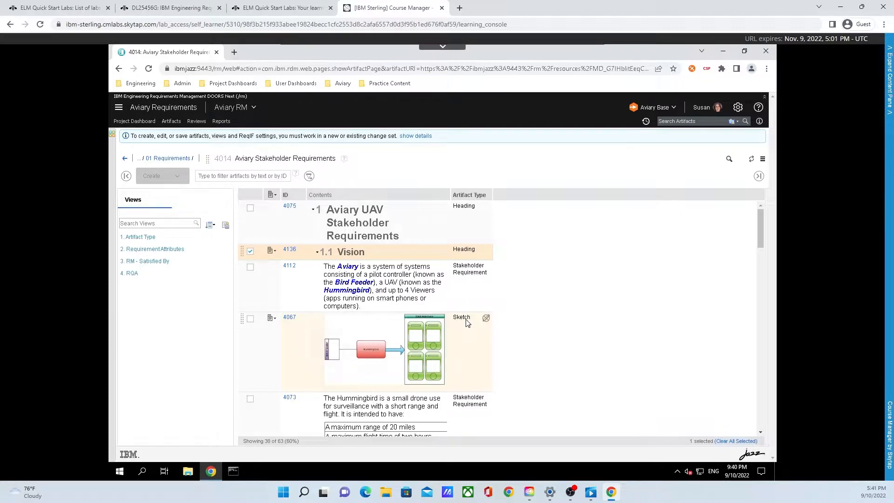
Step: Find the Accepted attribute in the column display settings and add it to the module's columns to show
{"action": "left_click", "coordinate": [274, 195]}
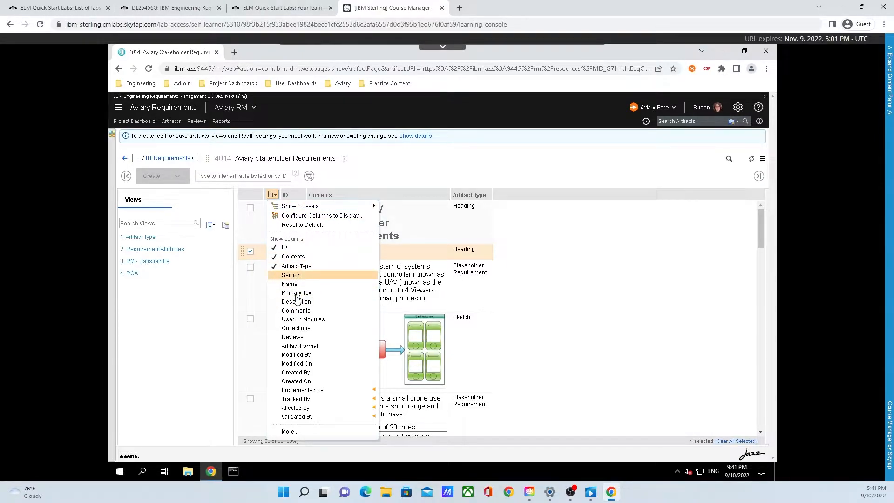
{"action": "left_click", "coordinate": [312, 432]}
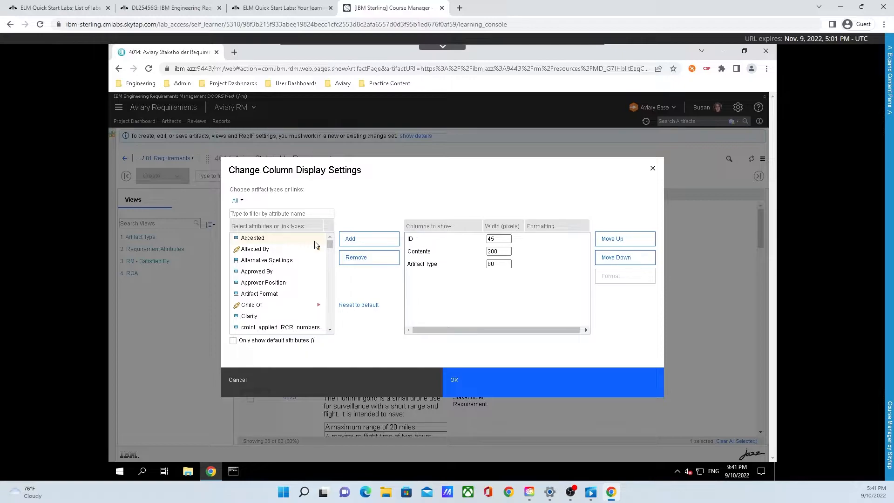
{"action": "left_click", "coordinate": [253, 214]}
{"action": "type", "text": "acc"}
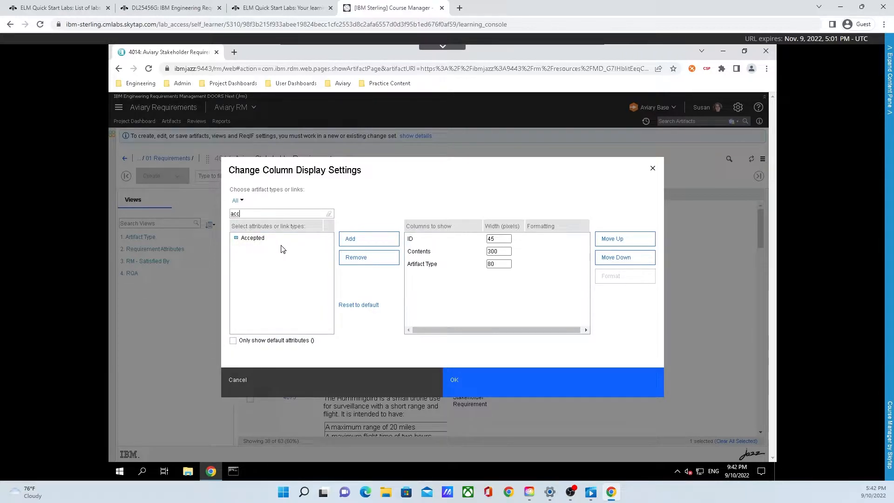
{"action": "left_click", "coordinate": [266, 241]}
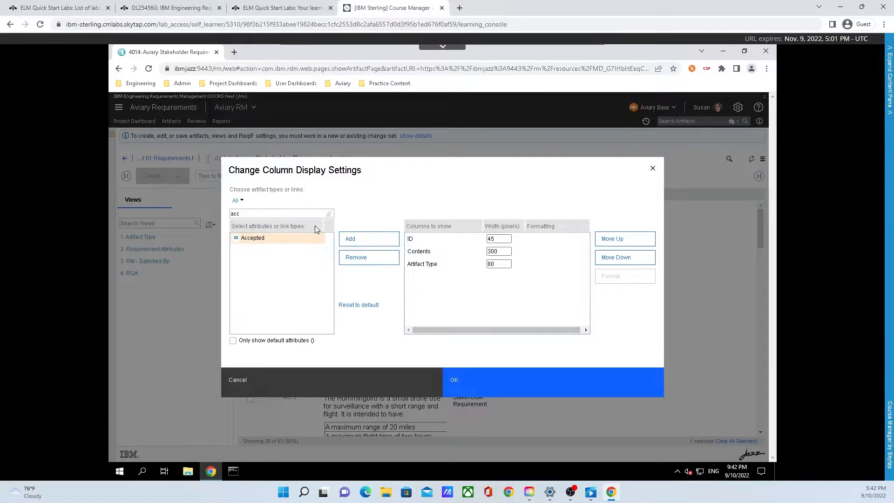
{"action": "left_click", "coordinate": [373, 240]}
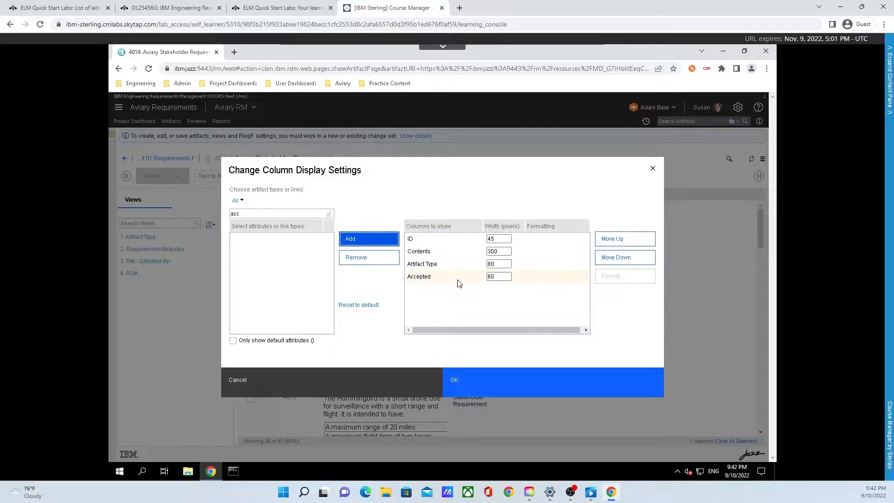
Step: Move the Accepted column above Artifact Type and back below it, and apply the column settings
{"action": "left_click", "coordinate": [441, 278]}
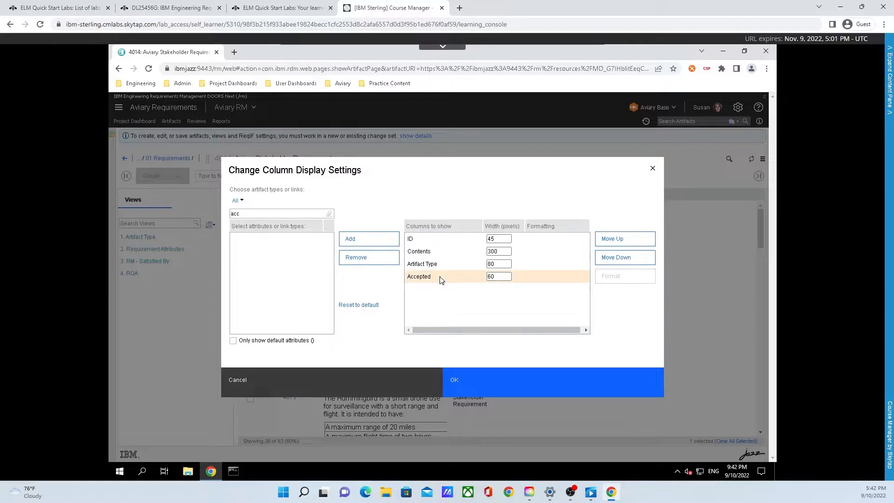
{"action": "left_click", "coordinate": [636, 242]}
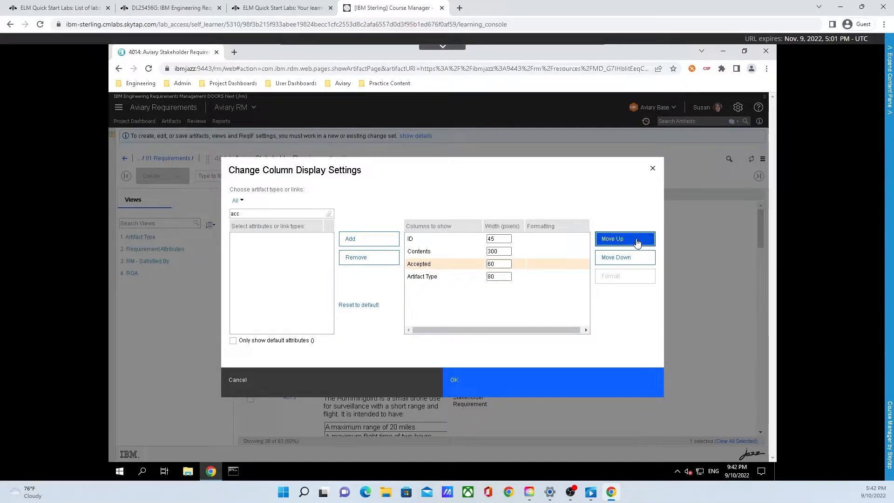
{"action": "left_click", "coordinate": [622, 257]}
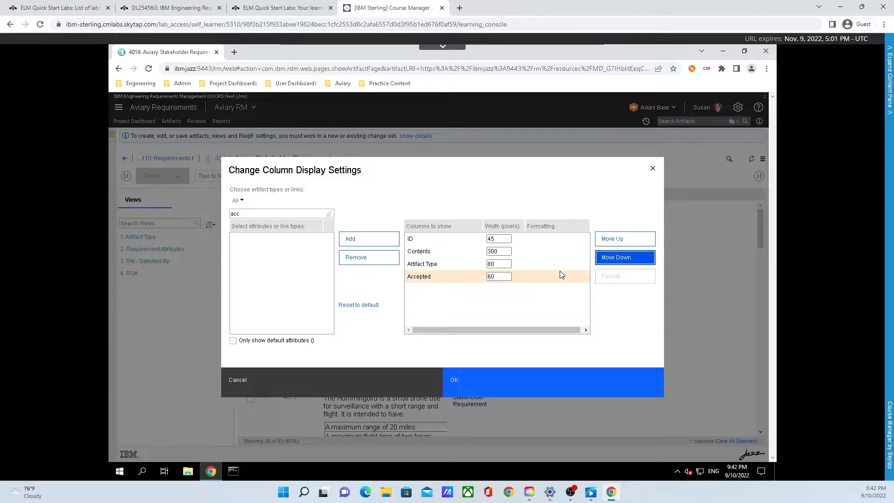
{"action": "left_click", "coordinate": [548, 389]}
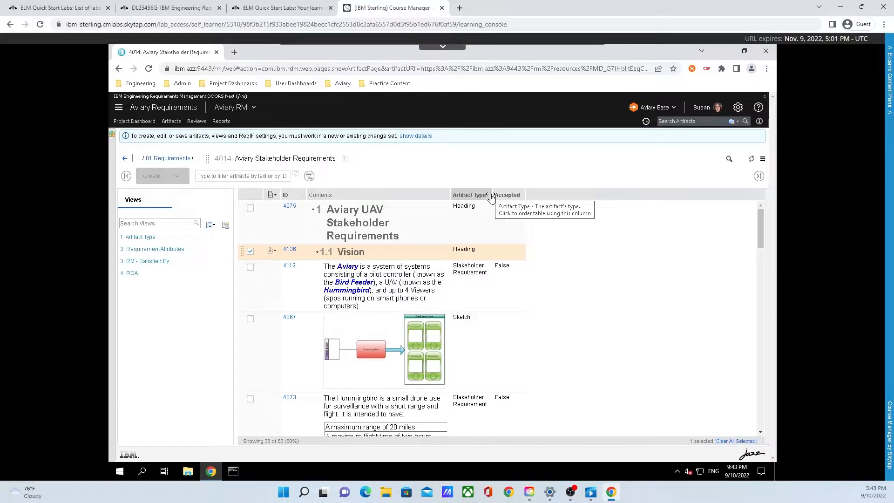
Step: Widen the Artifact Type column slightly to about 89 pixels and the Contents column to about 550 pixels
{"action": "mouse_move", "coordinate": [492, 198]}
{"action": "left_mouse_down"}
{"action": "mouse_move", "coordinate": [581, 198]}
{"action": "mouse_move", "coordinate": [466, 198]}
{"action": "mouse_move", "coordinate": [628, 199]}
{"action": "mouse_move", "coordinate": [494, 196]}
{"action": "left_mouse_up"}
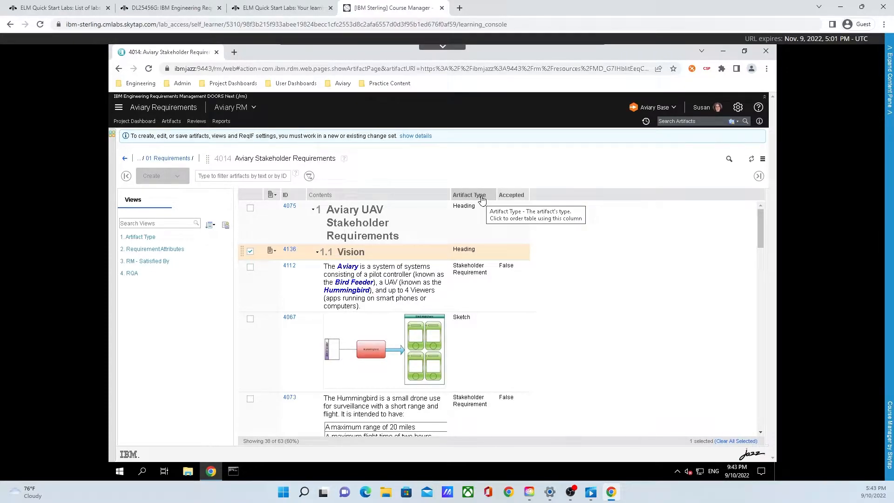
{"action": "left_click_drag", "start_coordinate": [448, 192], "coordinate": [565, 196]}
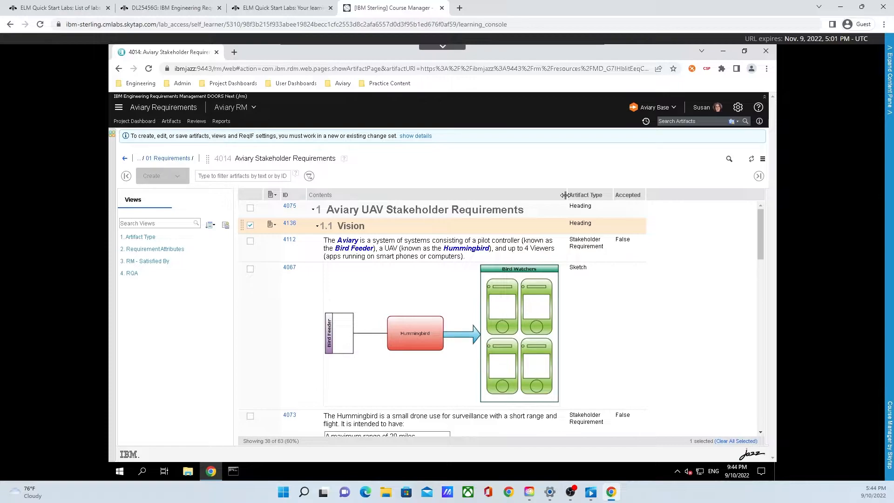
Step: Filter the module to artifacts whose Artifact Type is any of Stakeholder Requirement
{"action": "left_click", "coordinate": [310, 176]}
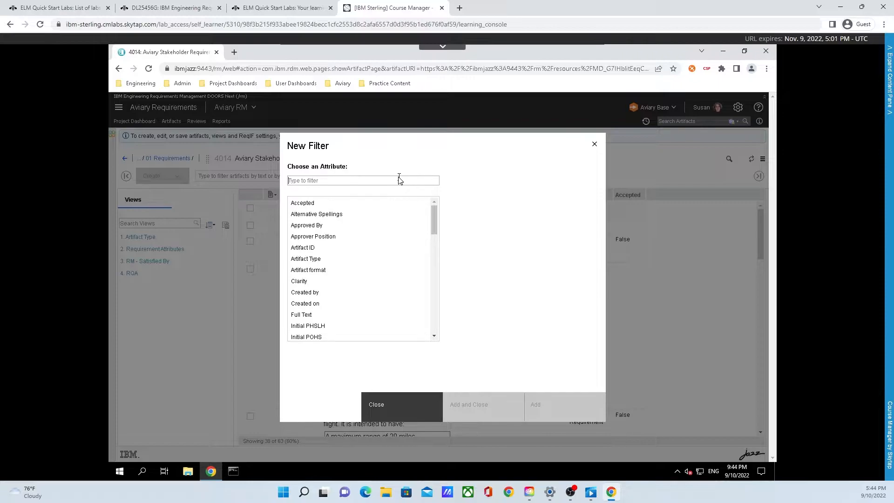
{"action": "type", "text": "typ"}
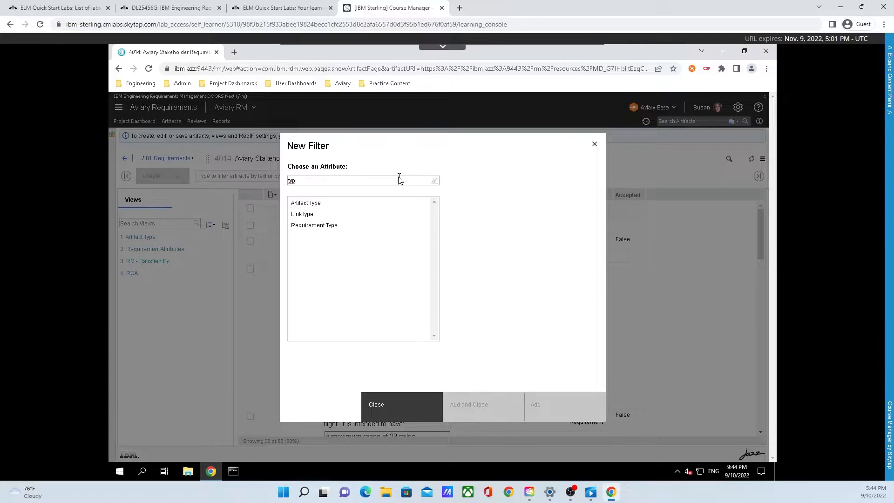
{"action": "left_click", "coordinate": [350, 206]}
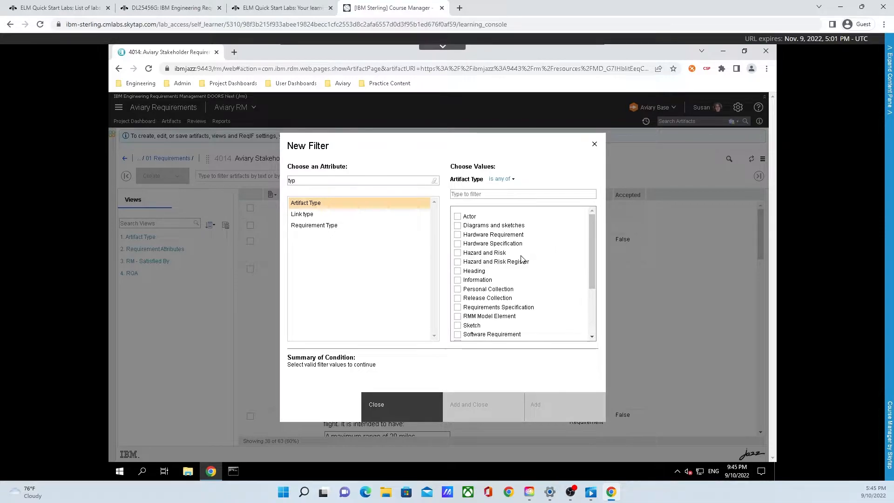
{"action": "scroll", "coordinate": [517, 260], "scroll_direction": "down", "scroll_amount": 3}
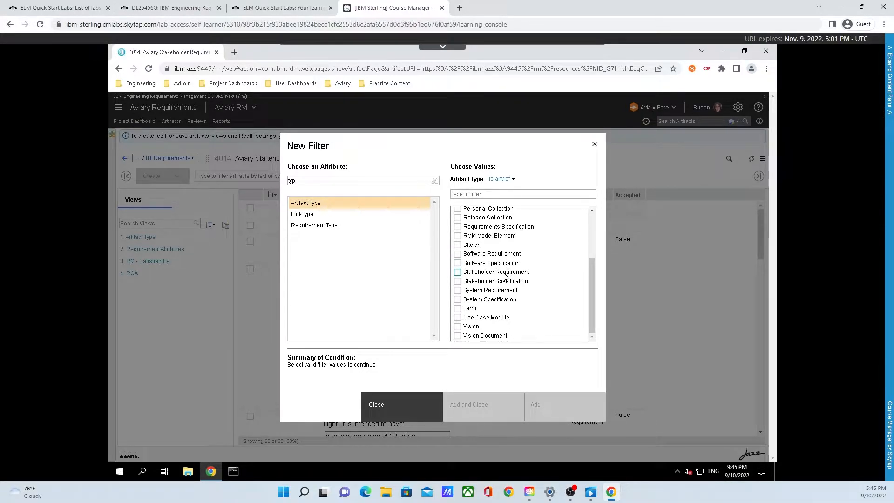
{"action": "left_click", "coordinate": [505, 274]}
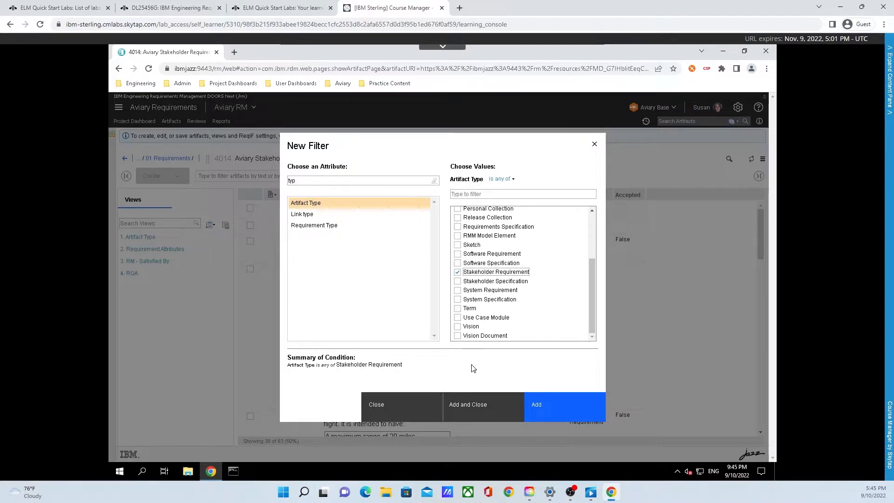
{"action": "left_click", "coordinate": [476, 408]}
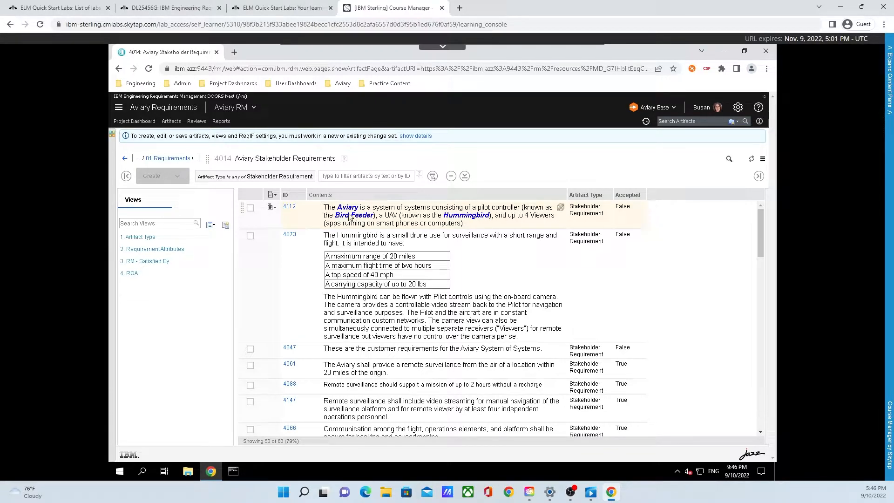
Step: Add a full-text filter for "mission" to the module's stakeholder requirements
{"action": "left_click", "coordinate": [335, 177]}
{"action": "type", "text": "mission"}
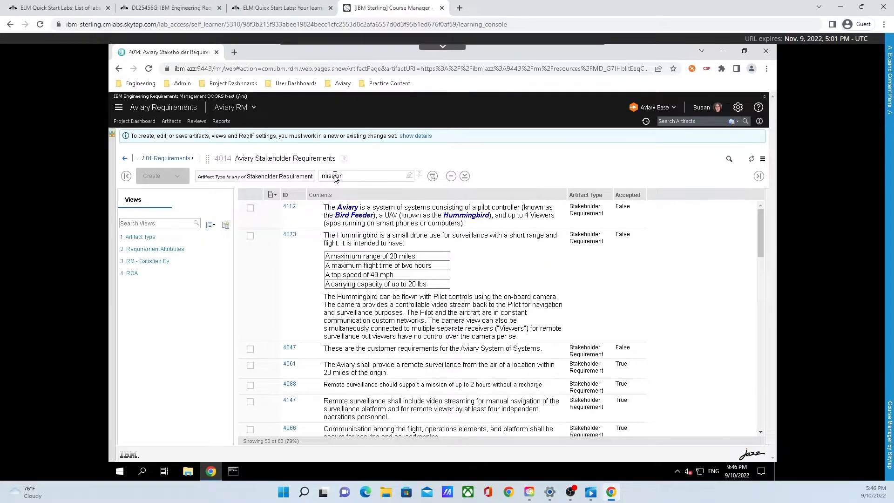
{"action": "key", "text": "Return"}
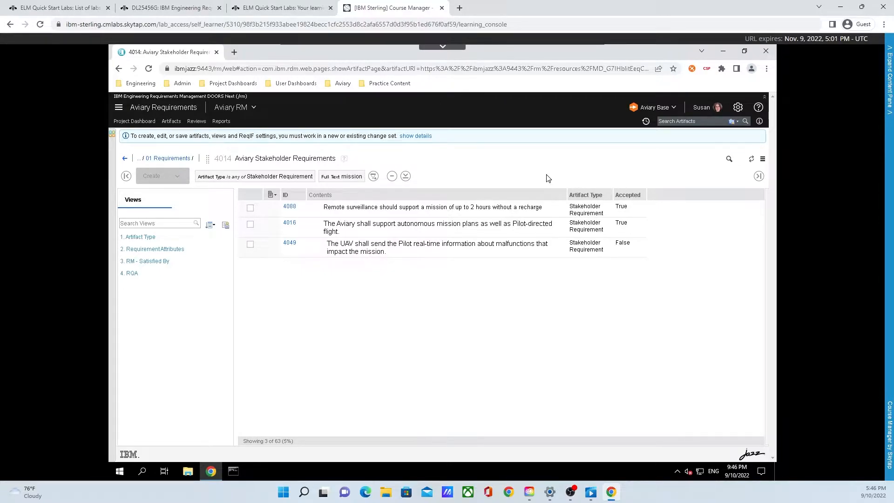
Step: Find the occurrences of "mission" on the page with the browser's search and close the search
{"action": "key", "text": "ctrl+f"}
{"action": "type", "text": "missi"}
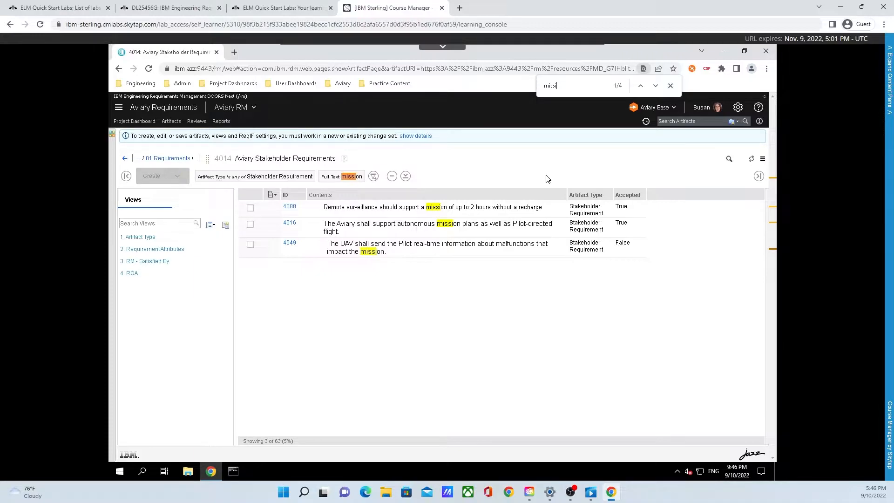
{"action": "type", "text": "on"}
{"action": "left_click", "coordinate": [671, 86]}
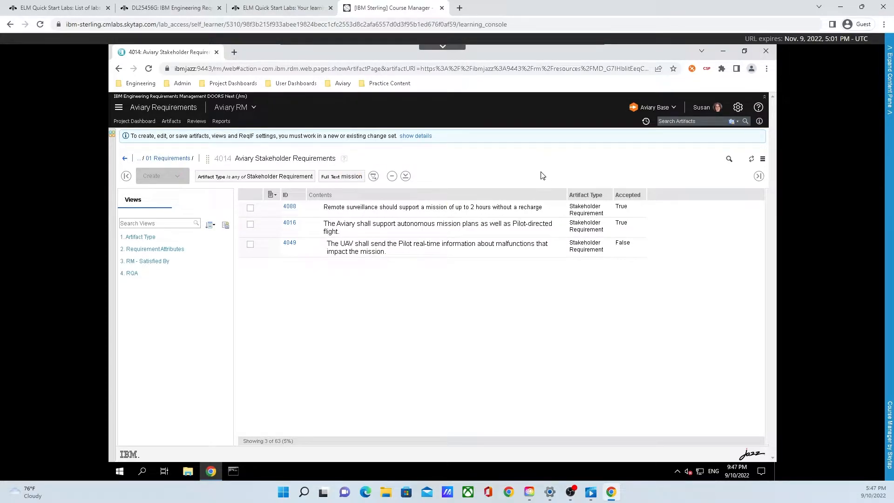
Step: Add the incoming Satisfied By link as a column after Accepted in the filtered module
{"action": "left_click", "coordinate": [272, 196]}
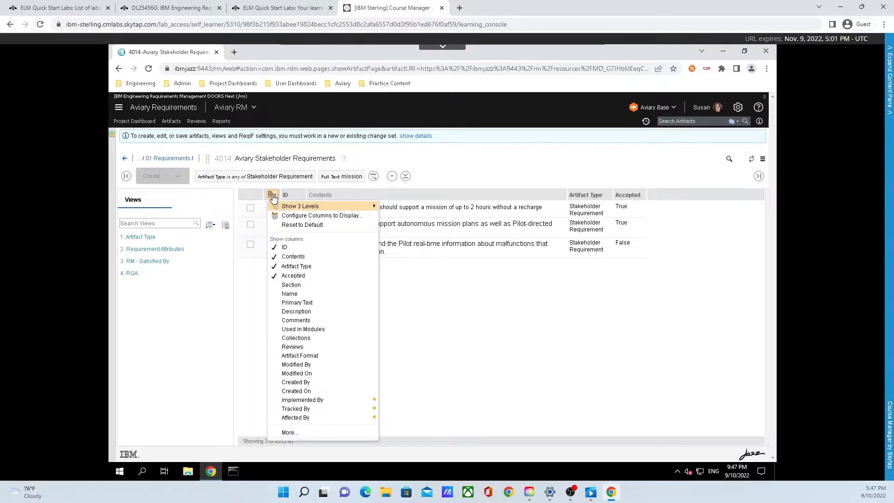
{"action": "left_click", "coordinate": [309, 433]}
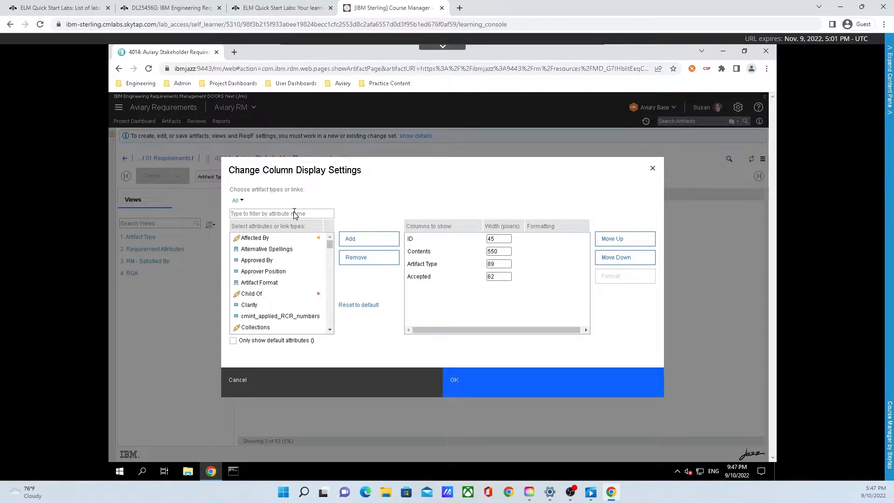
{"action": "left_click", "coordinate": [308, 214]}
{"action": "type", "text": "sat"}
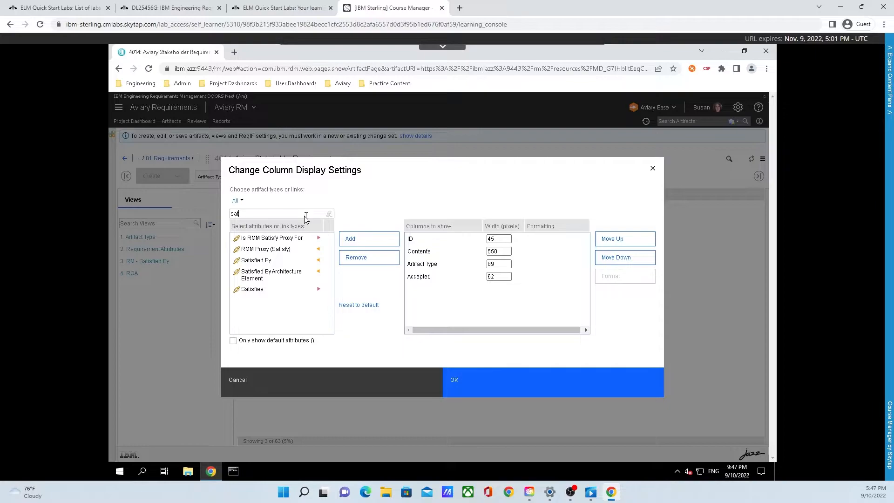
{"action": "left_click", "coordinate": [286, 261]}
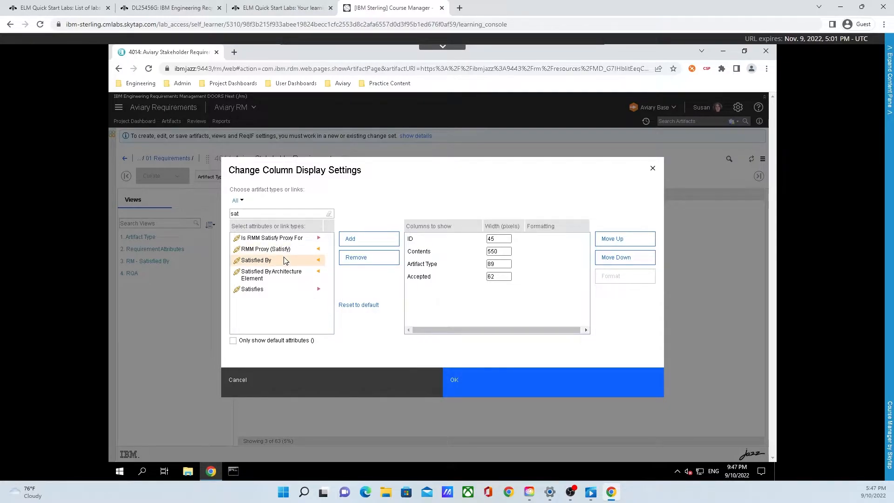
{"action": "left_click", "coordinate": [359, 240]}
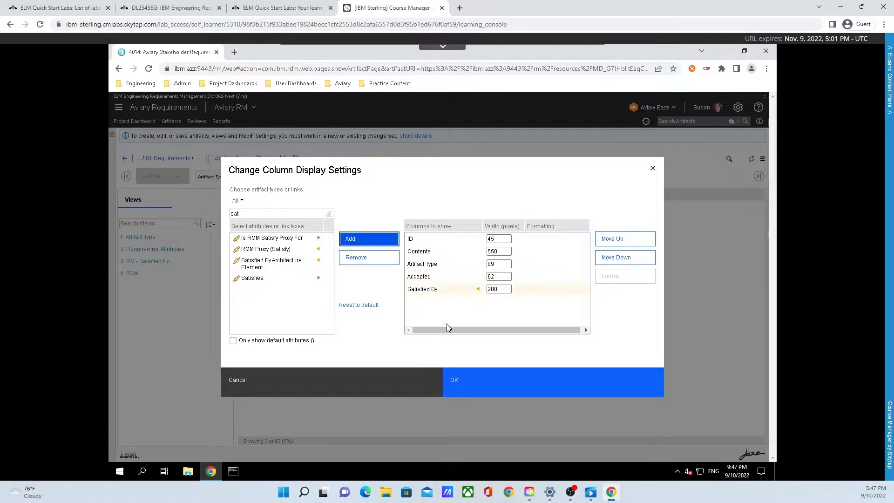
{"action": "left_click", "coordinate": [461, 383]}
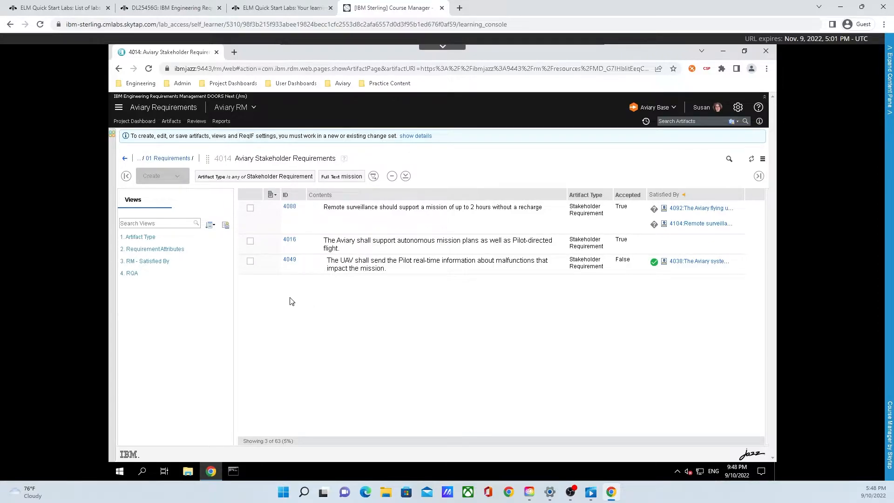
Step: Format the Satisfied By link column to display the Accepted attribute of the linked artifacts
{"action": "left_click", "coordinate": [272, 195]}
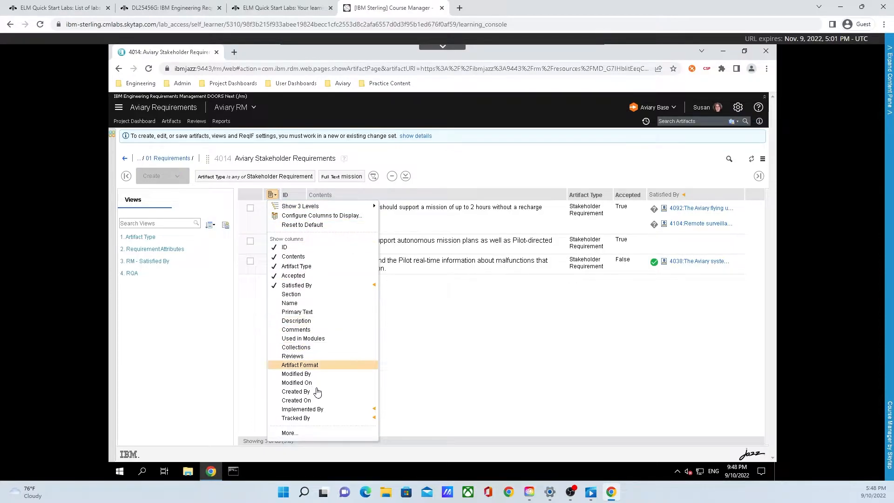
{"action": "left_click", "coordinate": [321, 433]}
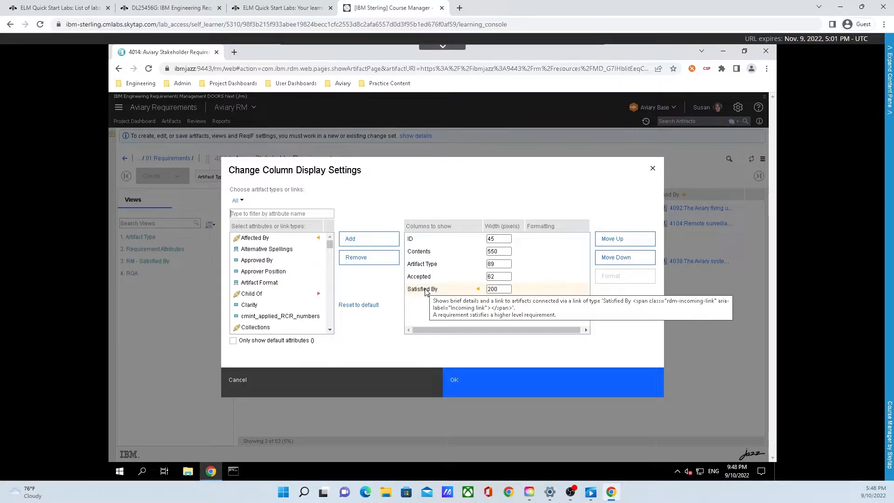
{"action": "left_click", "coordinate": [427, 291]}
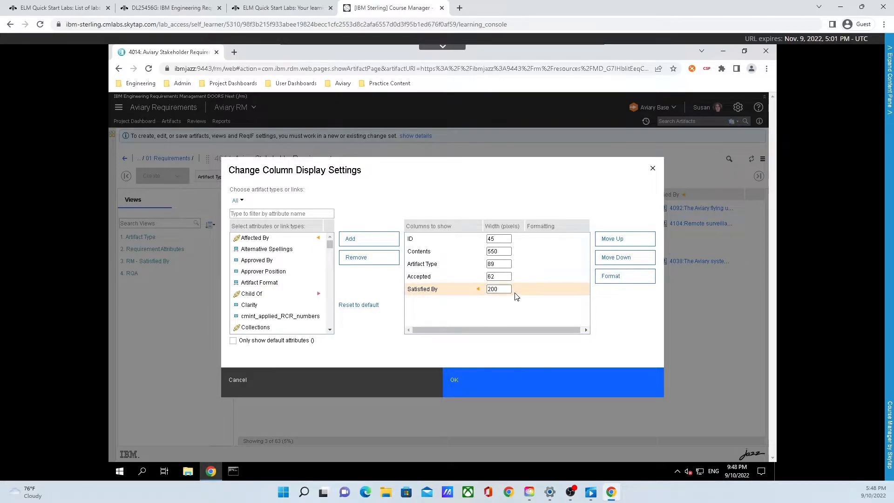
{"action": "left_click", "coordinate": [605, 281]}
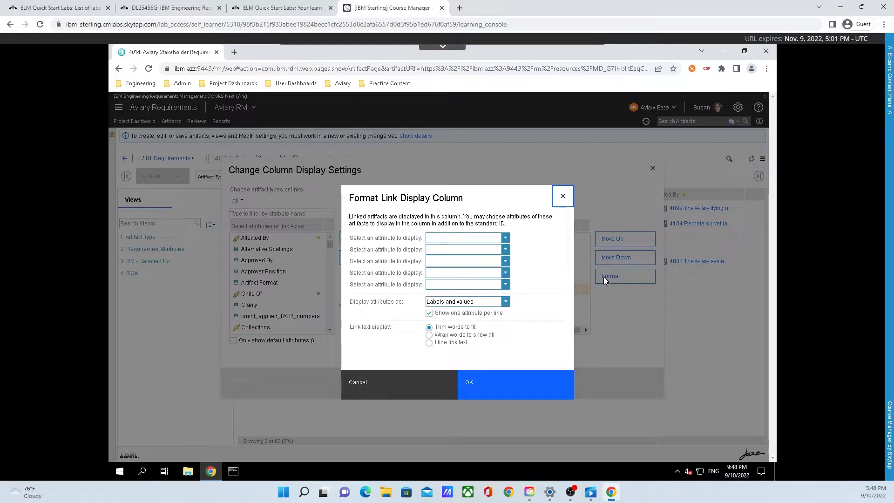
{"action": "left_click", "coordinate": [505, 238]}
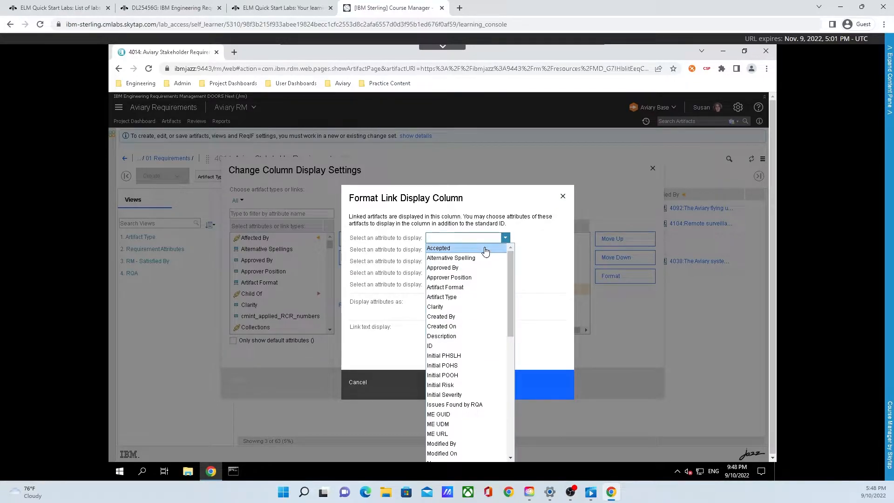
{"action": "left_click", "coordinate": [485, 250]}
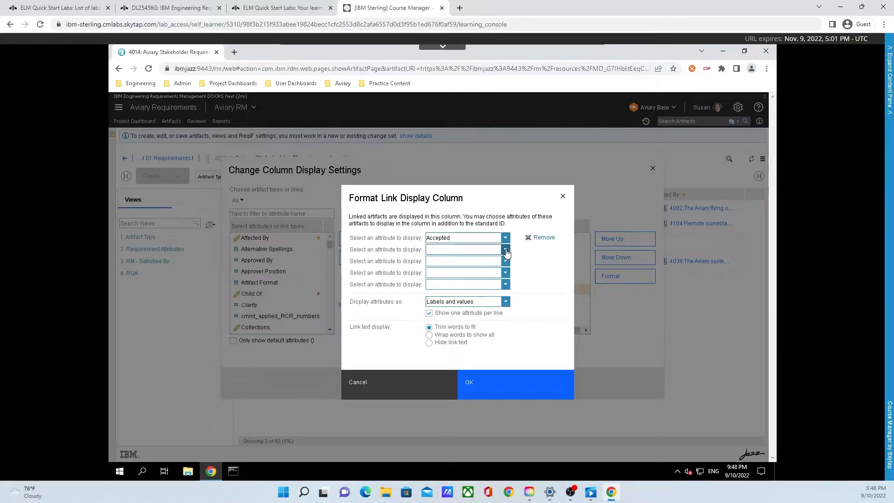
Step: Add Verification Method as the second attribute shown for Satisfied By links, keep Labels and values, and apply the column settings
{"action": "left_click", "coordinate": [506, 250]}
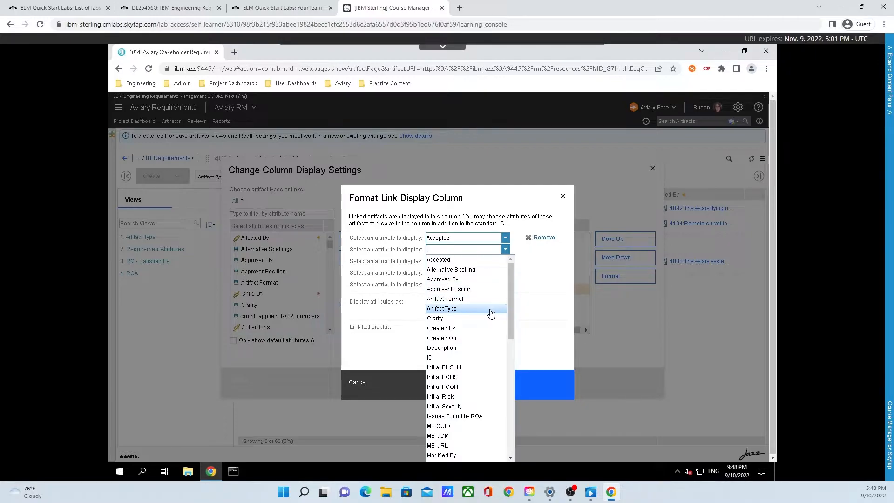
{"action": "scroll", "coordinate": [477, 366], "scroll_direction": "down", "scroll_amount": 7}
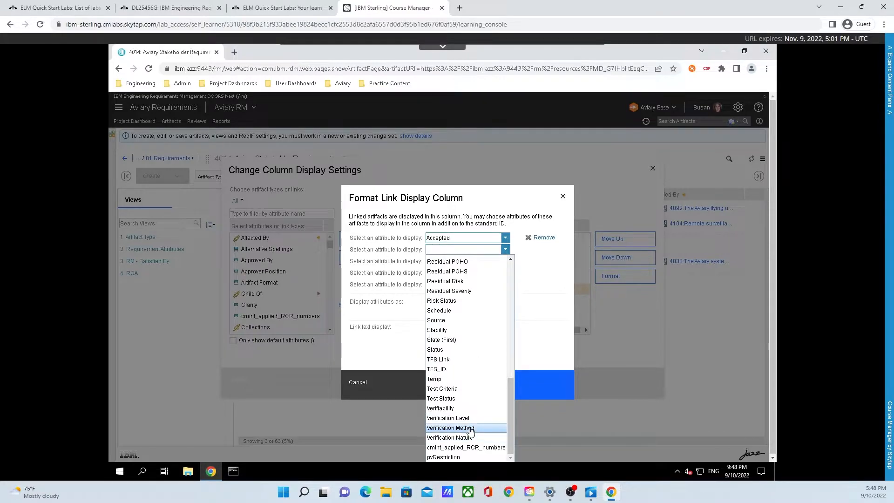
{"action": "left_click", "coordinate": [470, 429]}
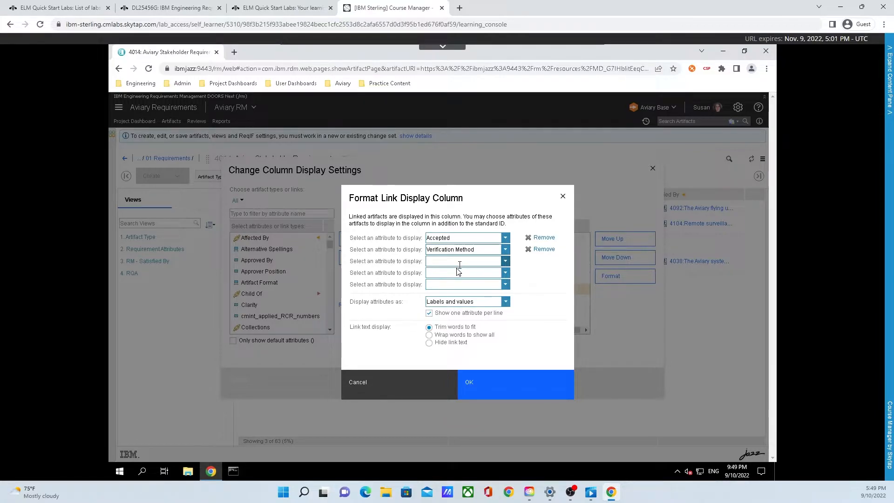
{"action": "left_click", "coordinate": [506, 303]}
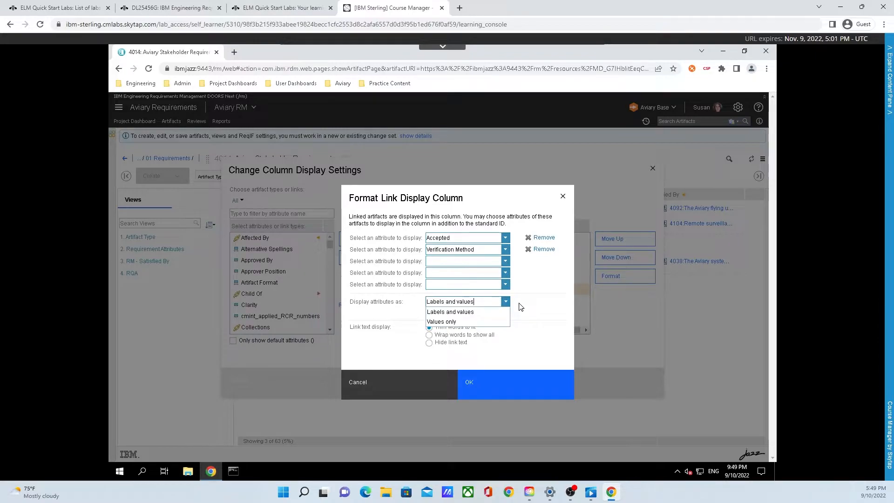
{"action": "left_click", "coordinate": [521, 308]}
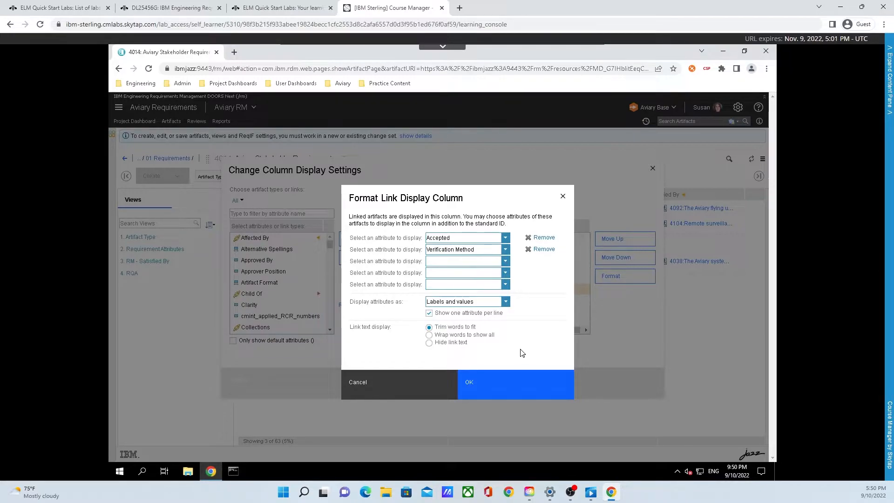
{"action": "left_click", "coordinate": [498, 382]}
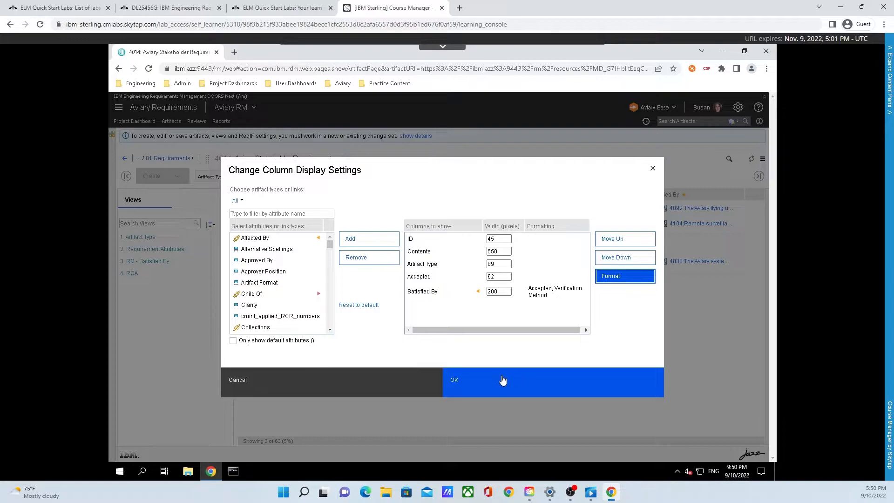
{"action": "left_click", "coordinate": [495, 383]}
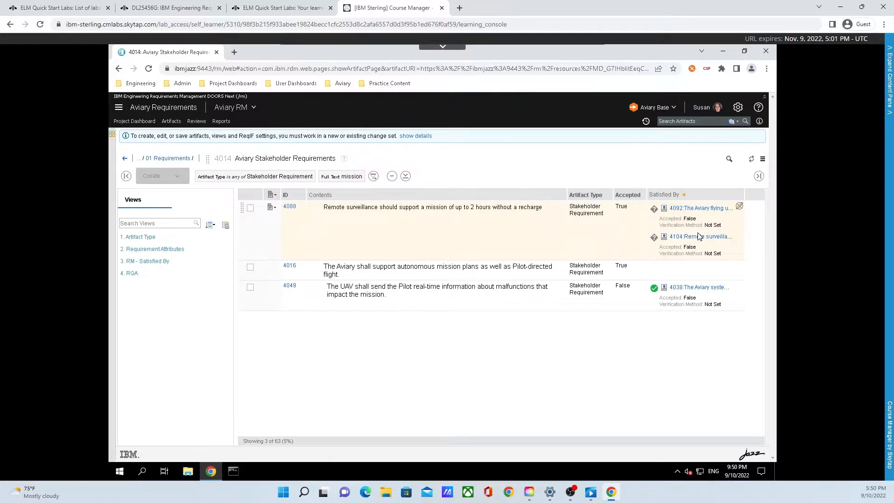
Step: Save the current filters and columns as a personal view named "Mission Requirements" for just this module, with description "Requirements for Aviary mission"
{"action": "mouse_move", "coordinate": [699, 238]}
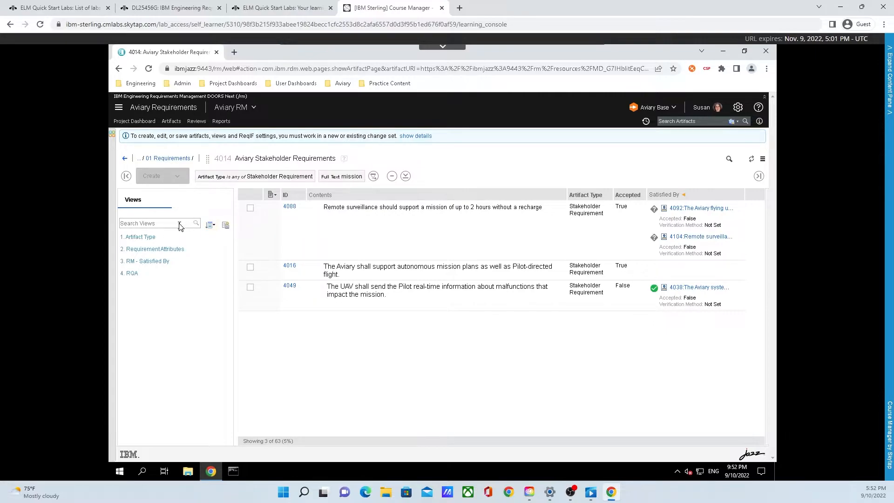
{"action": "left_click", "coordinate": [225, 227]}
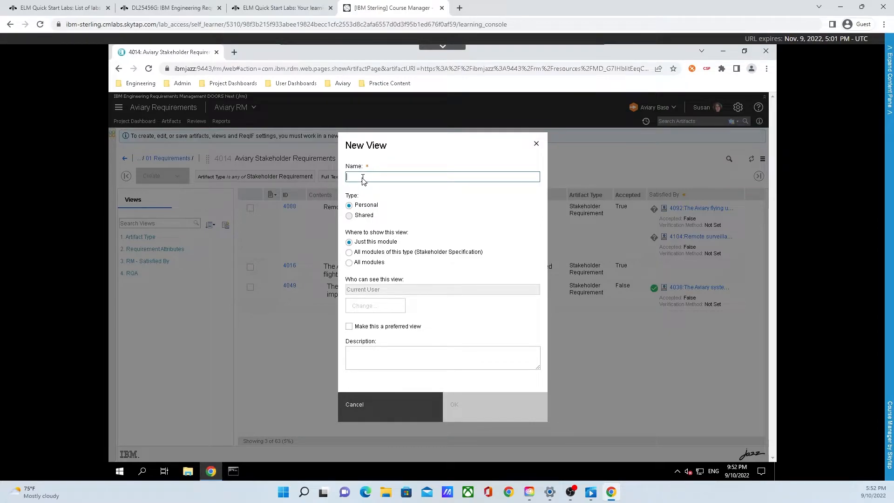
{"action": "type", "text": "Mission "}
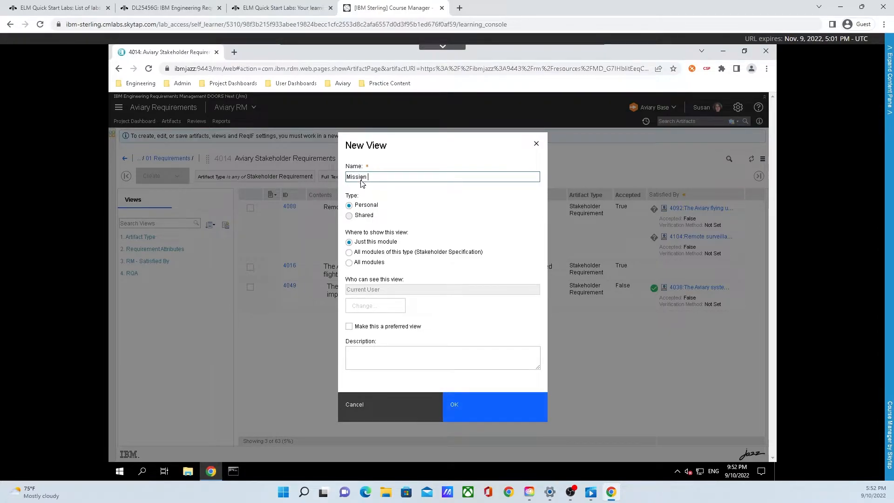
{"action": "type", "text": "Requirements"}
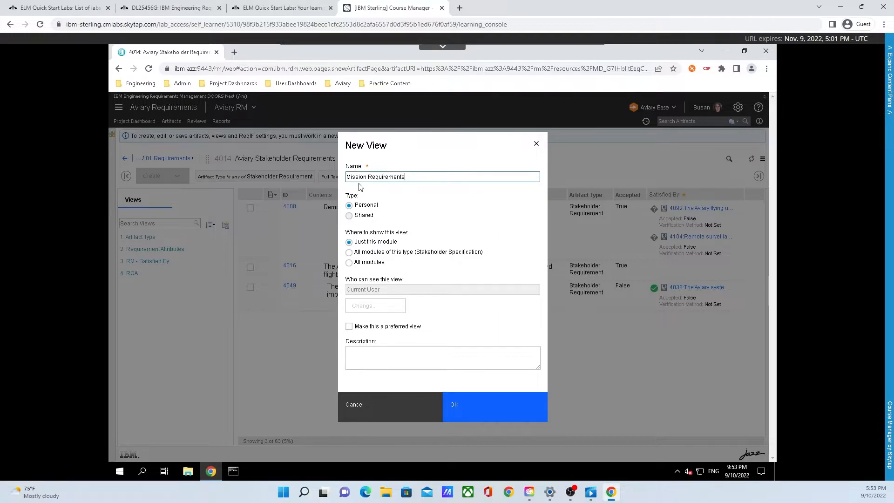
{"action": "left_click", "coordinate": [410, 362]}
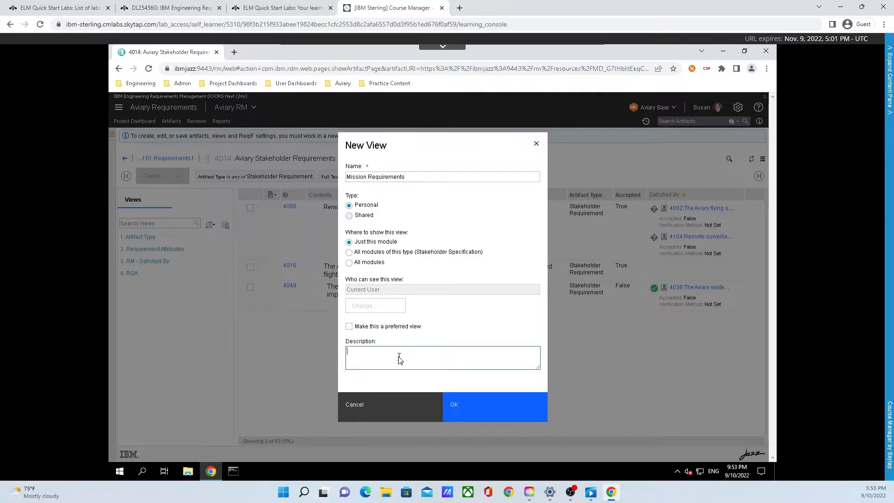
{"action": "type", "text": "Requirements for Aviary mission"}
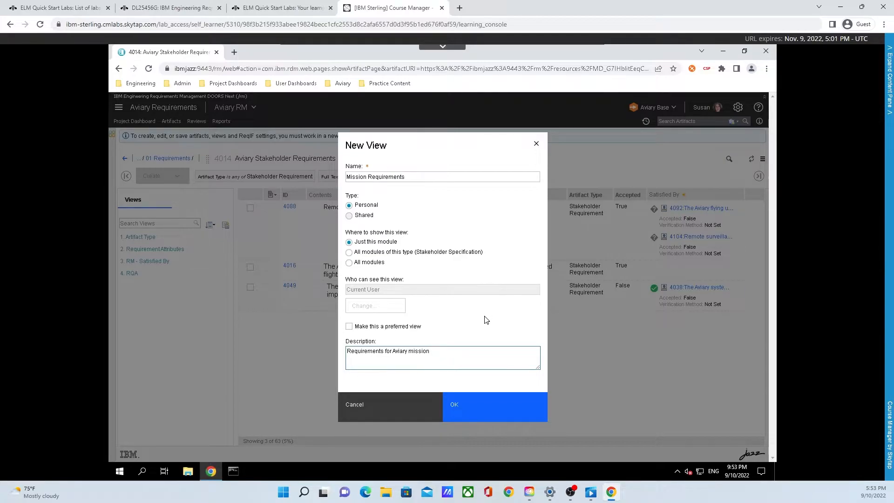
{"action": "left_click", "coordinate": [463, 414]}
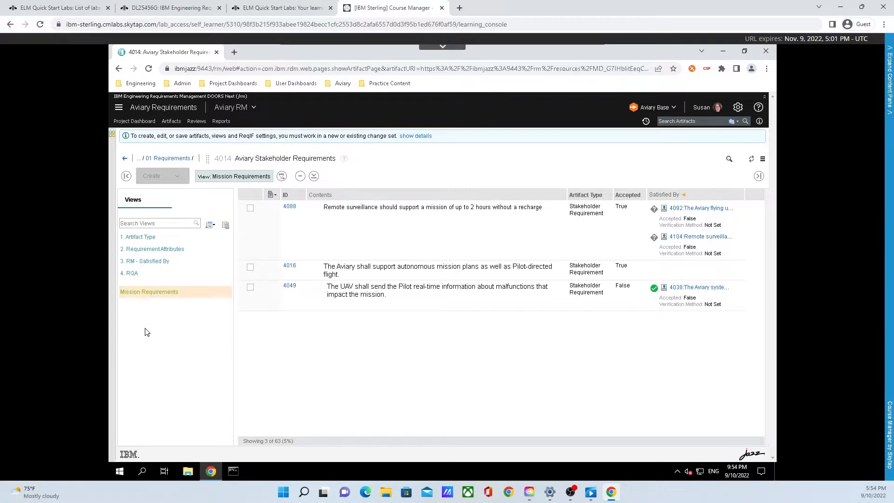
Step: Look at the module in the saved Artifact Type and Requirement Attributes views, and clear the applied view
{"action": "left_click", "coordinate": [164, 238]}
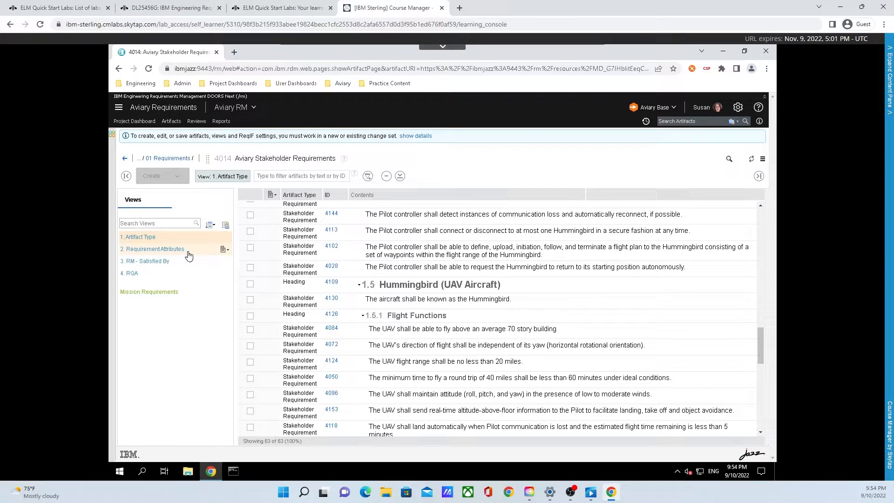
{"action": "left_click", "coordinate": [188, 255]}
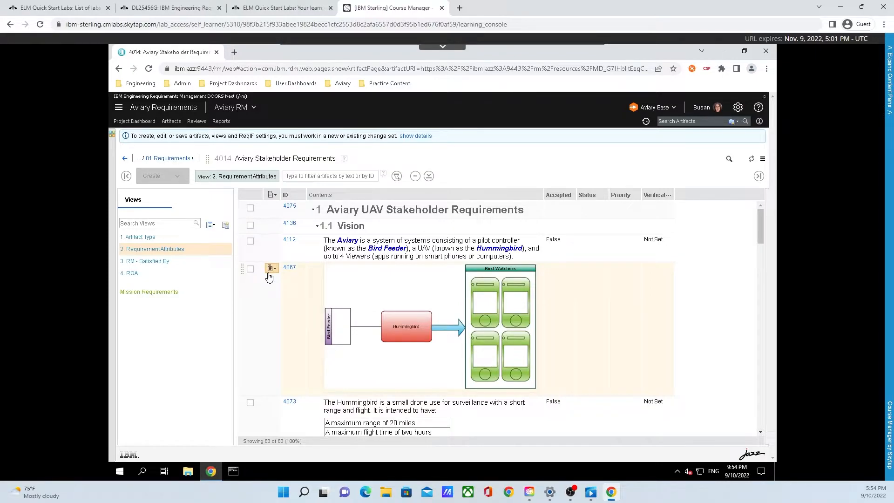
{"action": "left_click", "coordinate": [214, 257]}
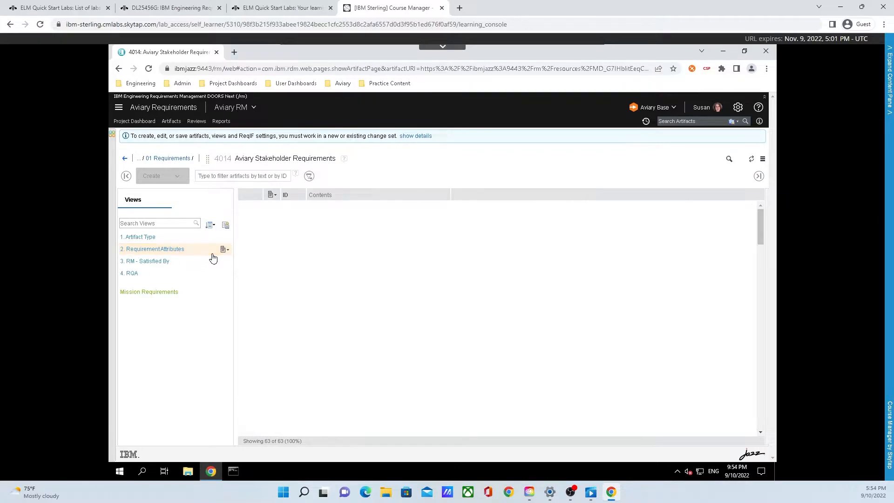
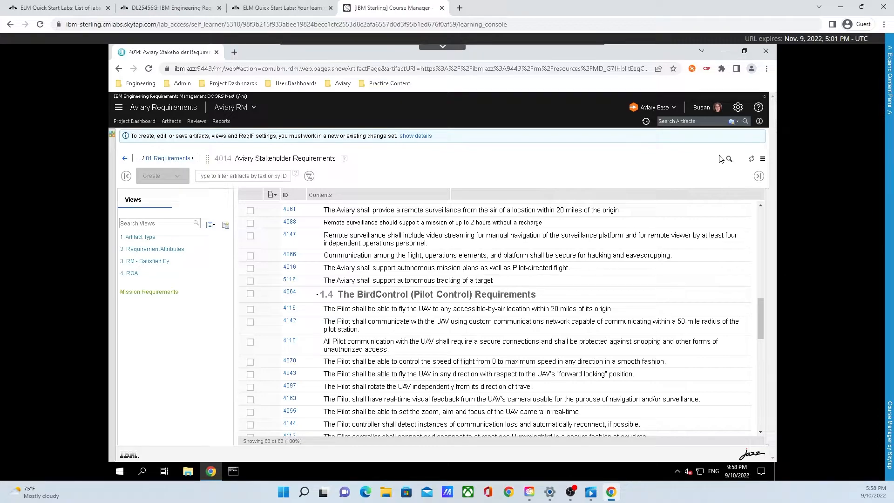
Step: Run a quick search of the current component for "mission", browse the result pages and extra search options, and close the search
{"action": "left_click", "coordinate": [695, 122]}
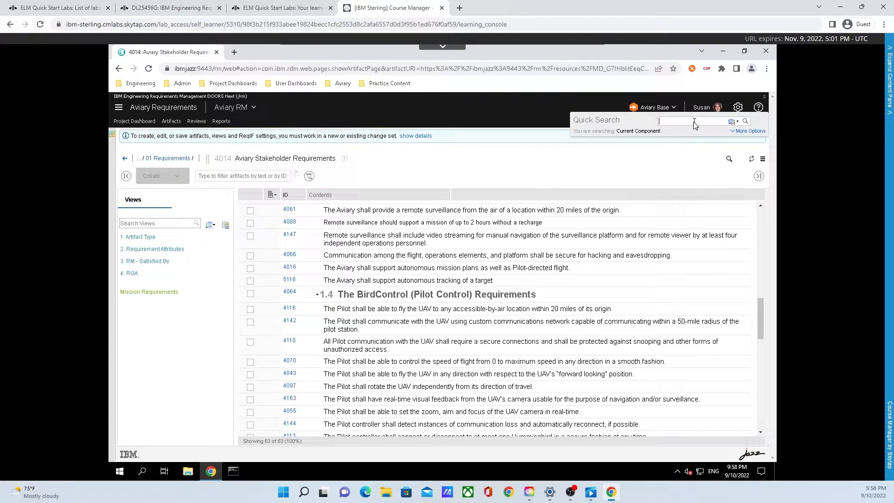
{"action": "type", "text": "mission"}
{"action": "key", "text": "Return"}
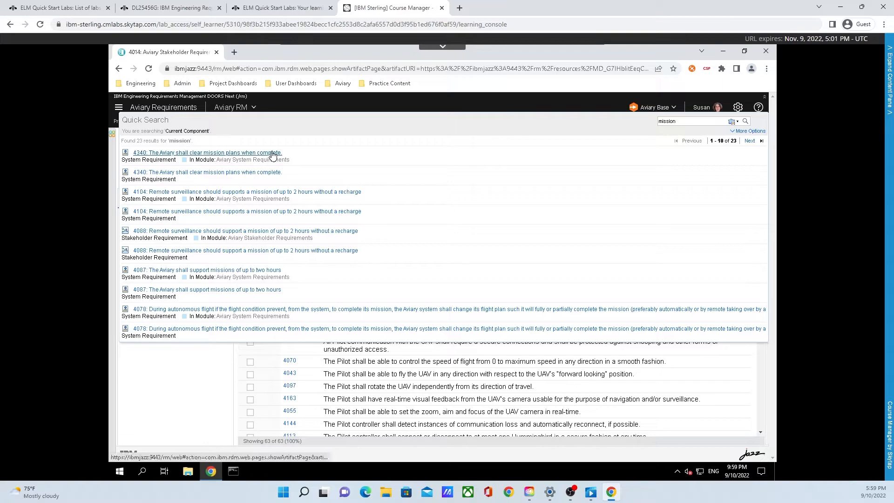
{"action": "mouse_move", "coordinate": [273, 155]}
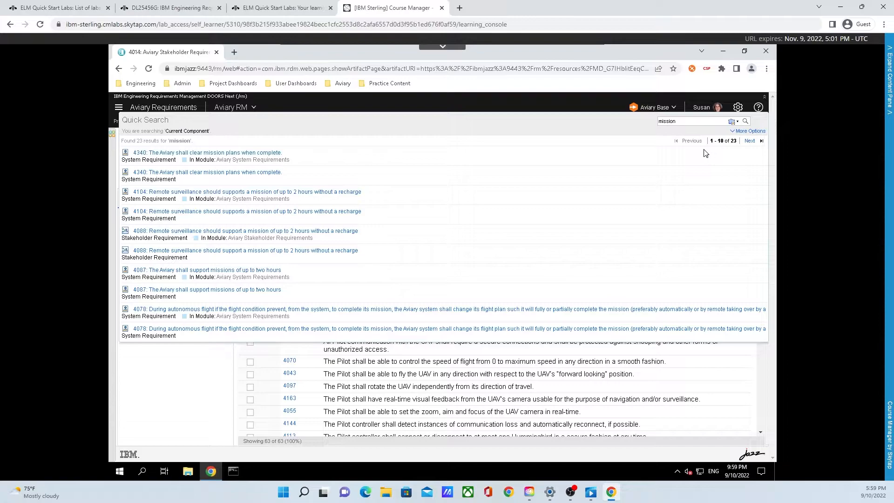
{"action": "left_click", "coordinate": [749, 141]}
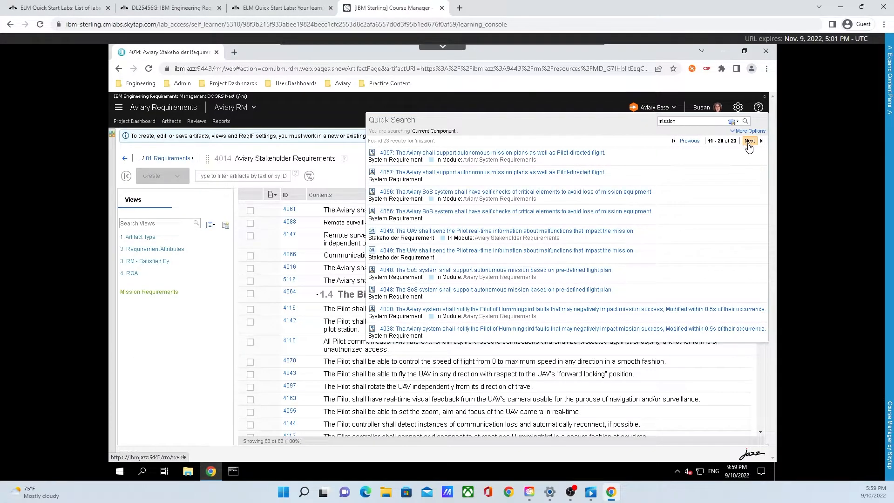
{"action": "left_click", "coordinate": [691, 142]}
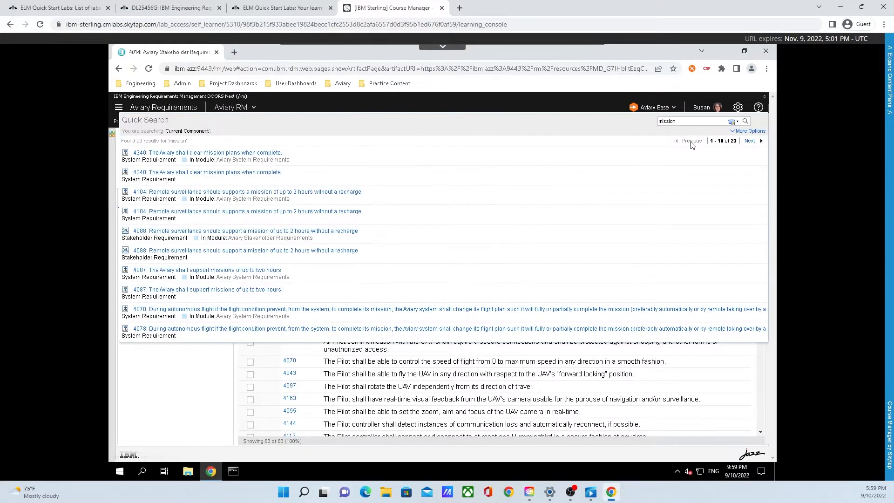
{"action": "left_click", "coordinate": [747, 131]}
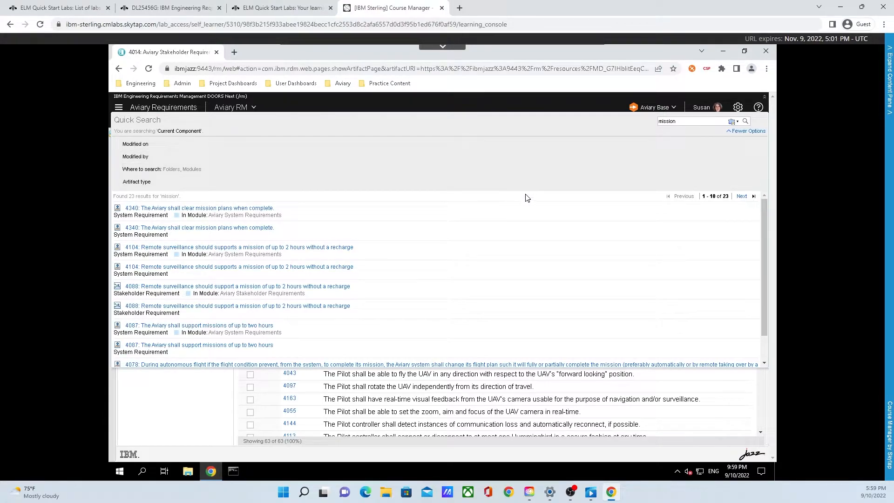
{"action": "left_click", "coordinate": [203, 406]}
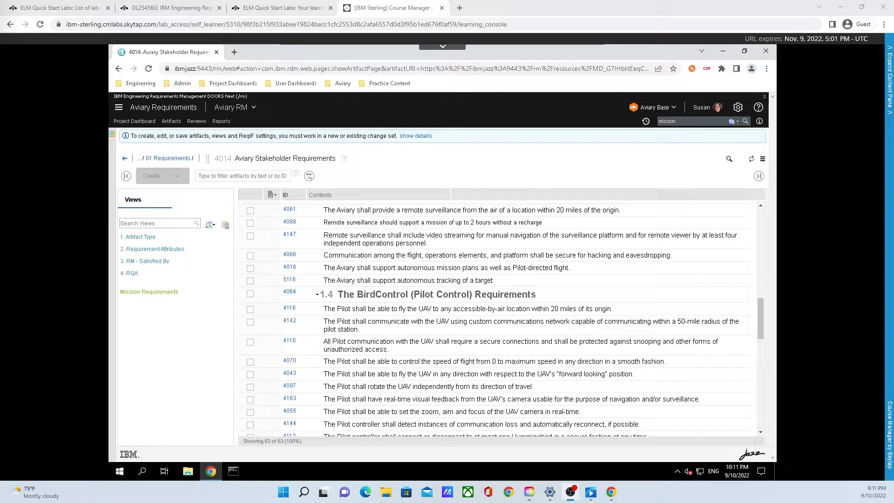
Step: Apply the Mission Requirements view and inspect the expanded preview of linked requirement 4104 and the validity status of the link to 4038
{"action": "left_click", "coordinate": [192, 293]}
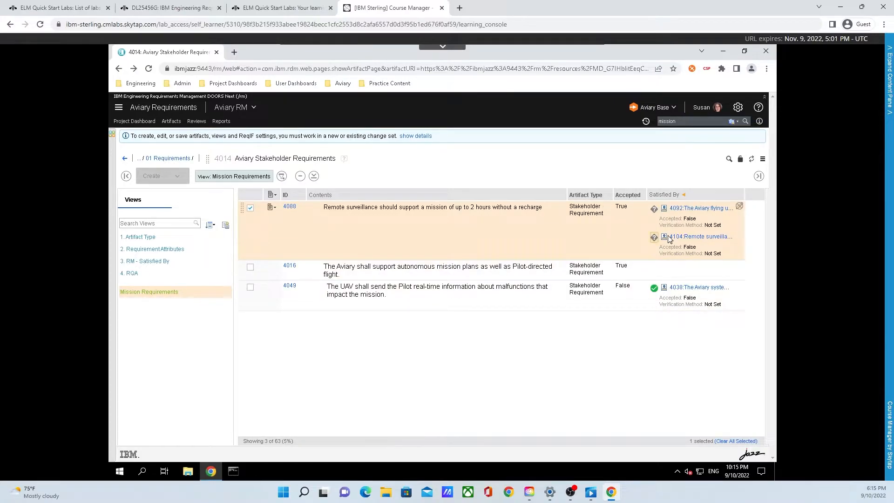
{"action": "mouse_move", "coordinate": [674, 241]}
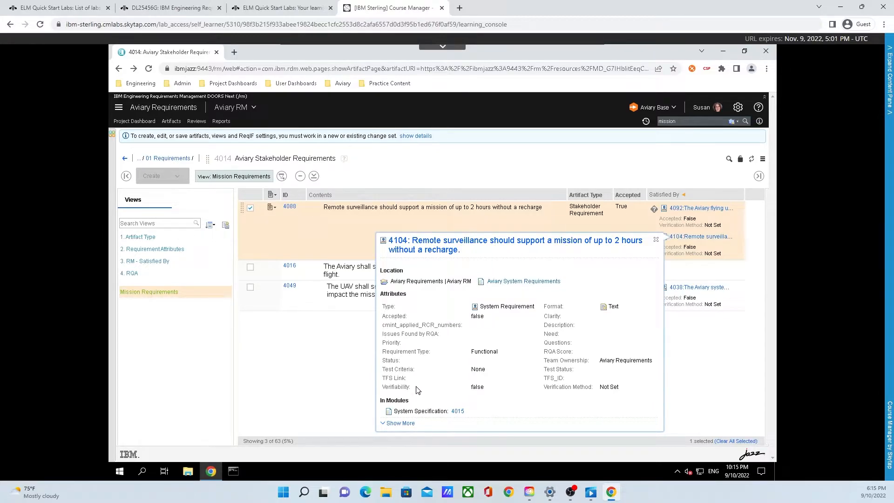
{"action": "left_click", "coordinate": [401, 423]}
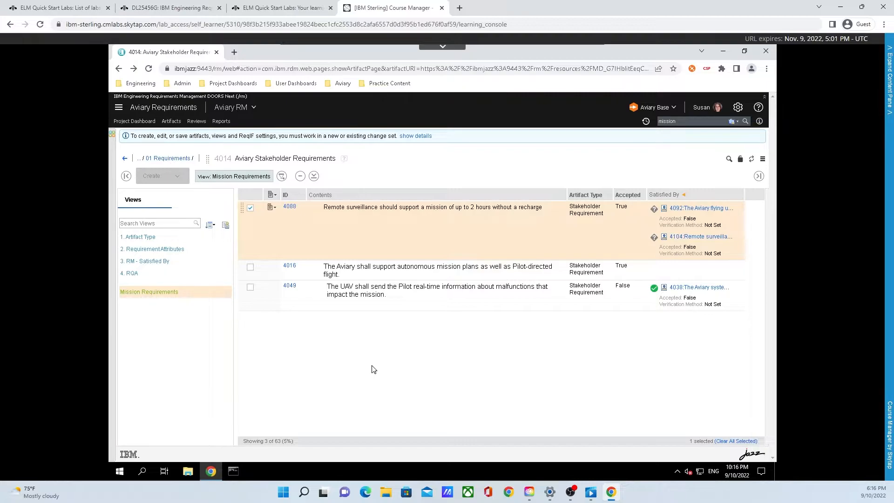
{"action": "left_click", "coordinate": [653, 292]}
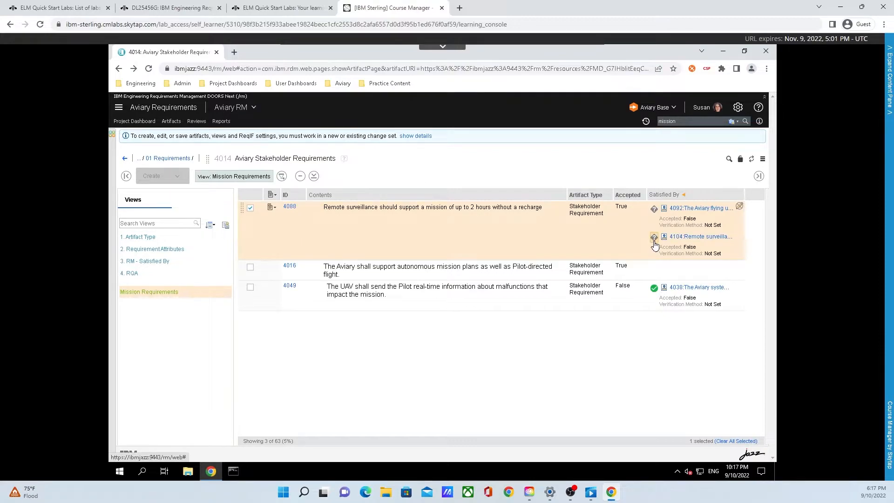
Step: Set the validity of requirement 4088's Satisfied By links to 4104 and 4092 to Valid
{"action": "left_click", "coordinate": [655, 238]}
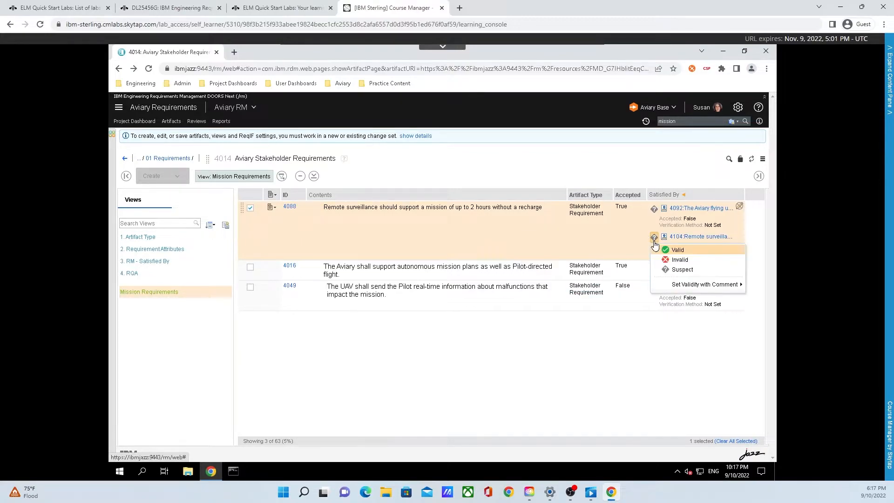
{"action": "left_click", "coordinate": [660, 249]}
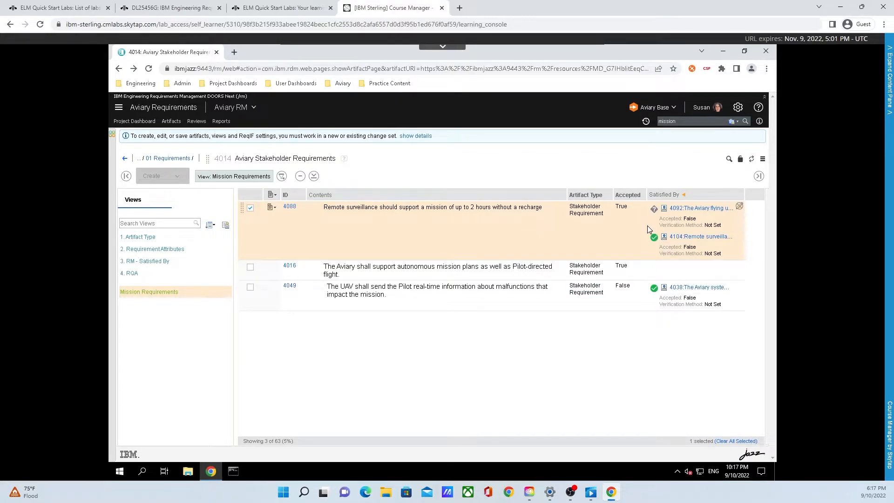
{"action": "left_click", "coordinate": [654, 209]}
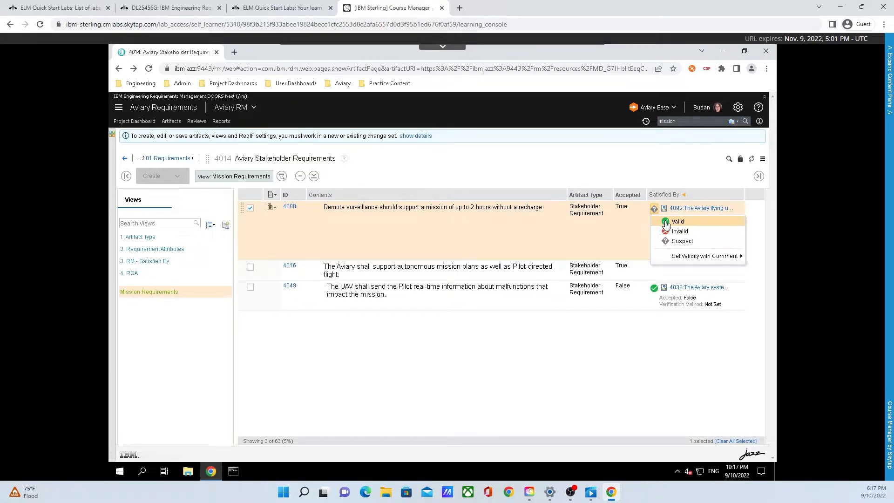
{"action": "left_click", "coordinate": [660, 222]}
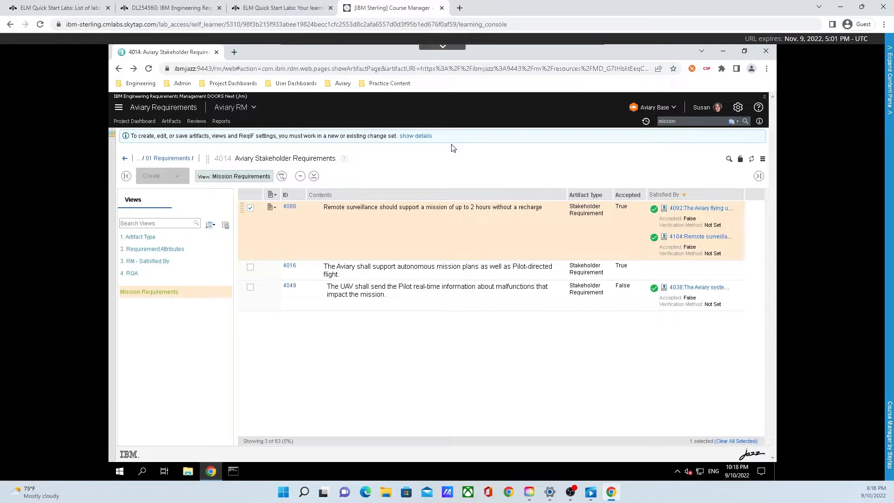
Step: Create a change set named "Extending Operating Range" against the Aviary Requirements Base stream
{"action": "left_click", "coordinate": [641, 109]}
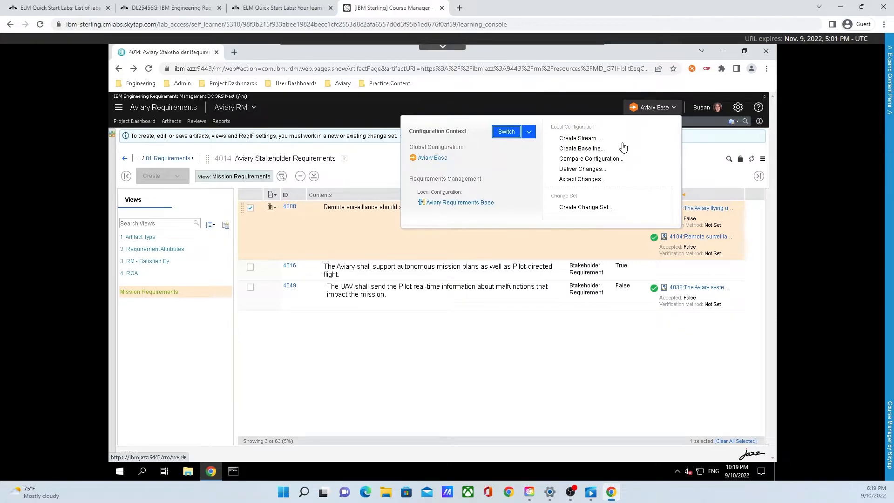
{"action": "left_click", "coordinate": [599, 211]}
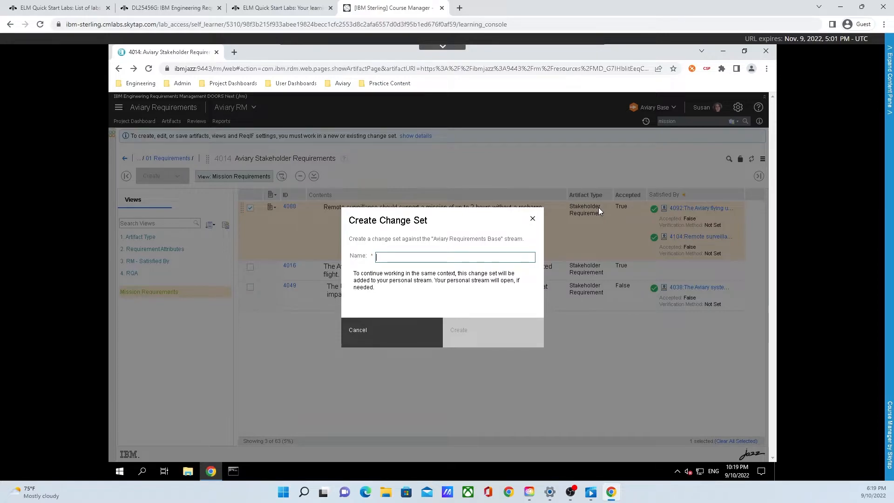
{"action": "type", "text": "Exte"}
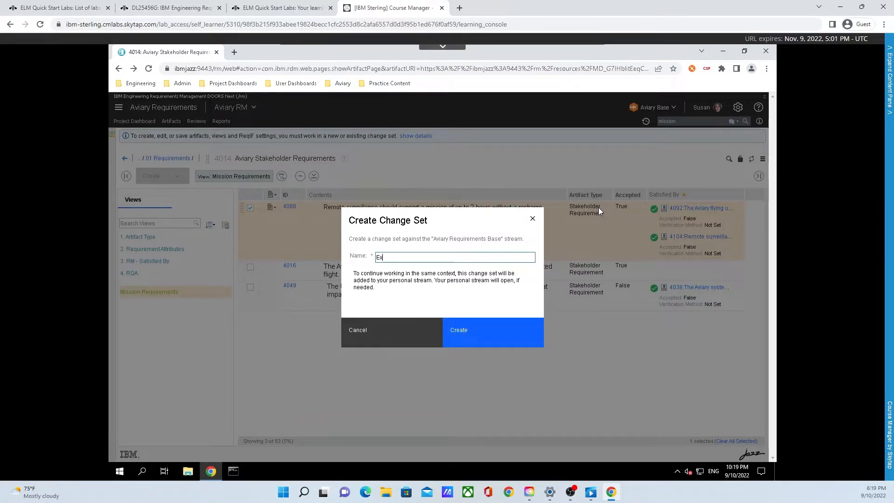
{"action": "type", "text": "nding Operating Range"}
{"action": "left_click", "coordinate": [497, 330]}
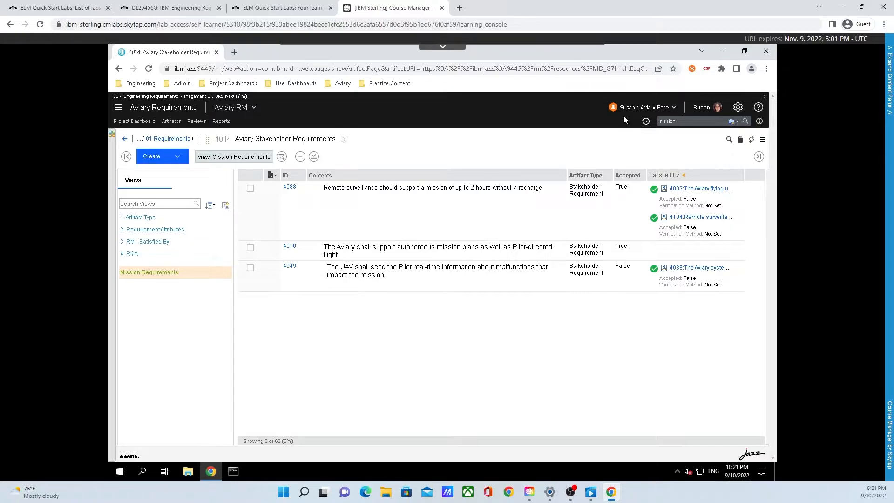
Step: Start linking the change set to a work item, with Hummingbird SAFe - Program and Team Management as the artifact container
{"action": "left_click", "coordinate": [638, 112]}
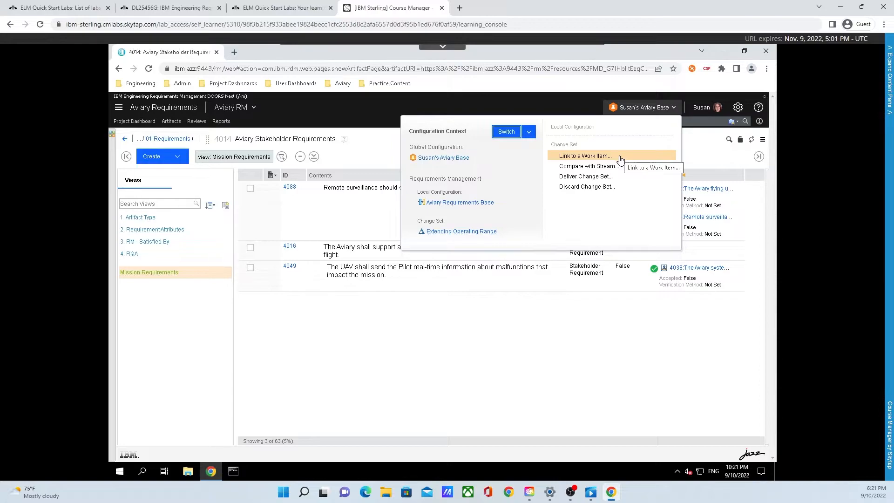
{"action": "left_click", "coordinate": [620, 160]}
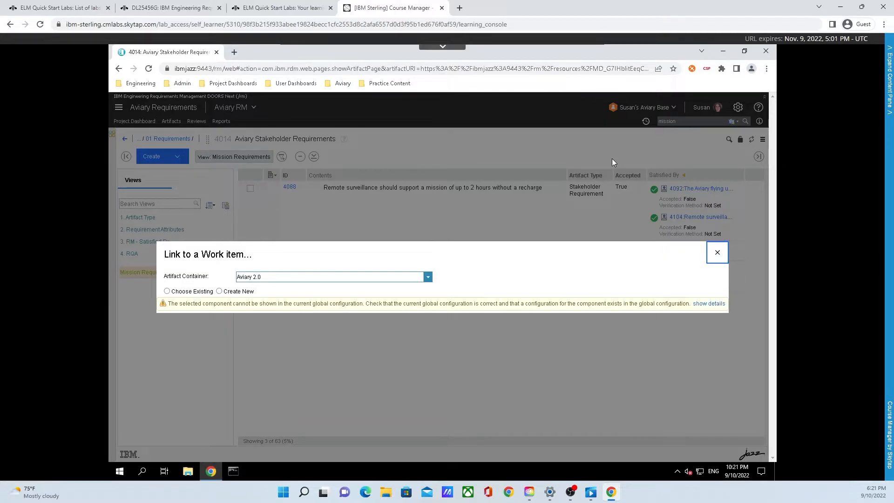
{"action": "left_click", "coordinate": [427, 277]}
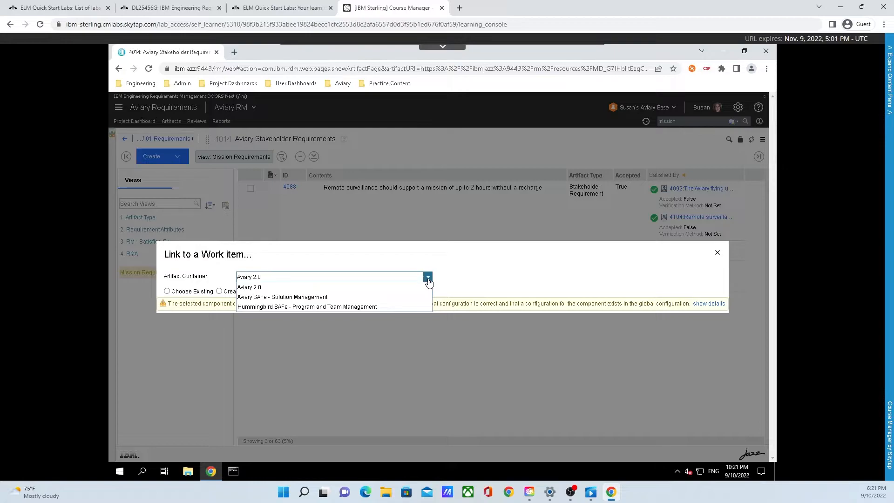
{"action": "left_click", "coordinate": [400, 306]}
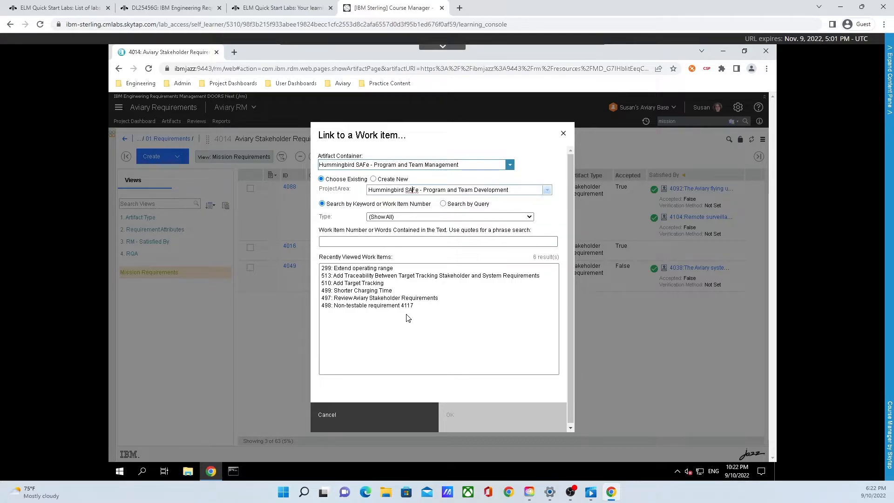
Step: Look through the available artifact containers, project areas and work item types for the work item link
{"action": "left_click", "coordinate": [509, 167]}
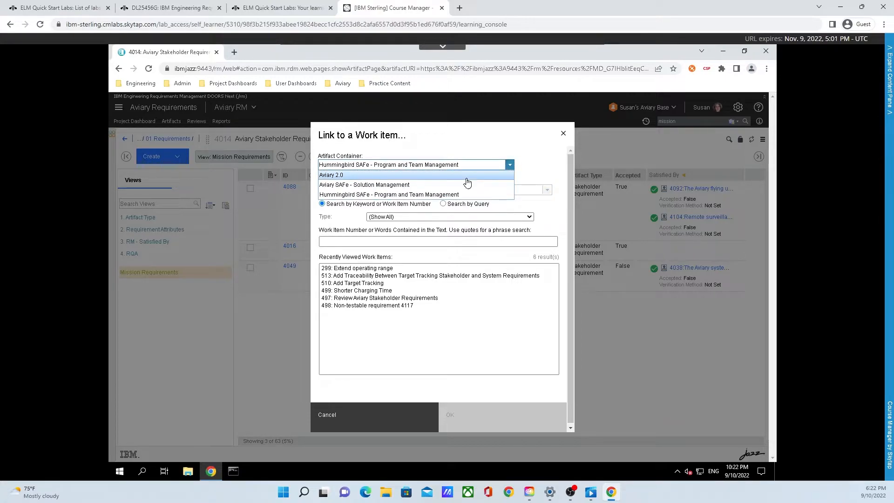
{"action": "left_click", "coordinate": [528, 161]}
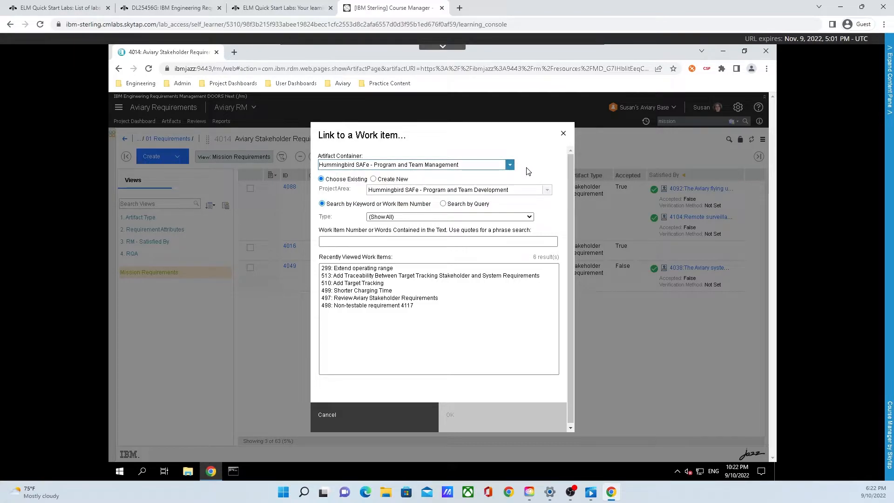
{"action": "left_click", "coordinate": [548, 191]}
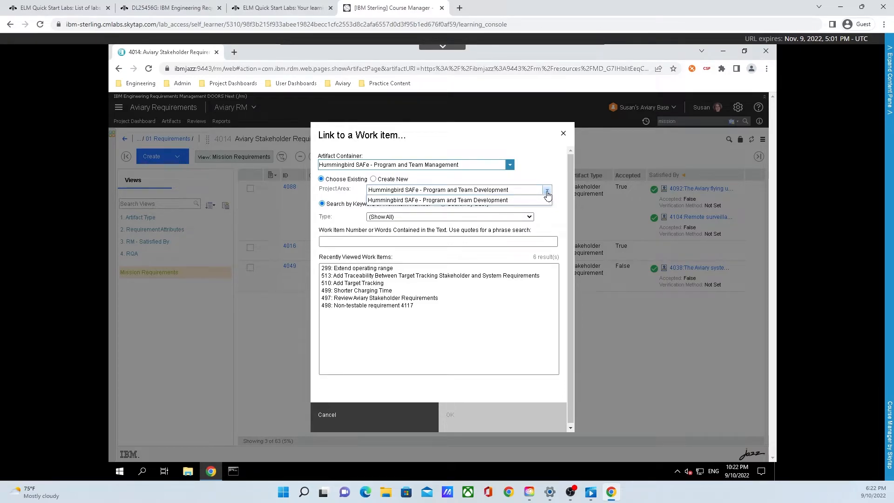
{"action": "left_click", "coordinate": [544, 188]}
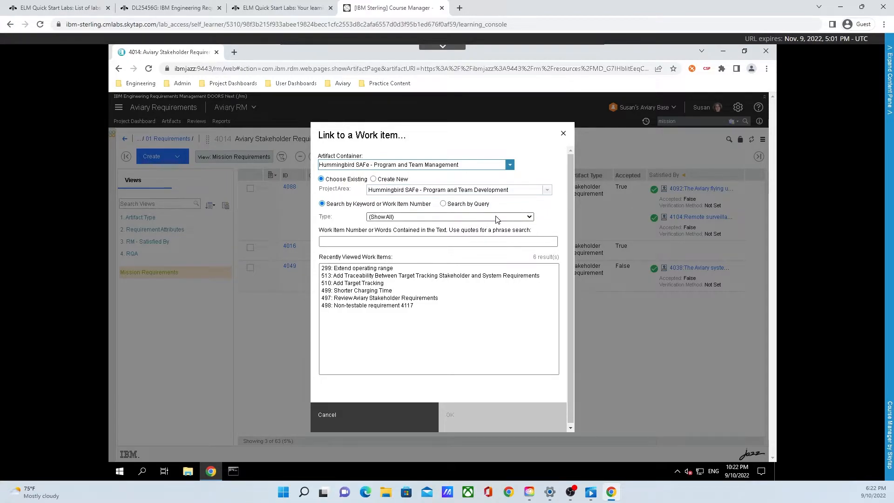
{"action": "left_click", "coordinate": [518, 218]}
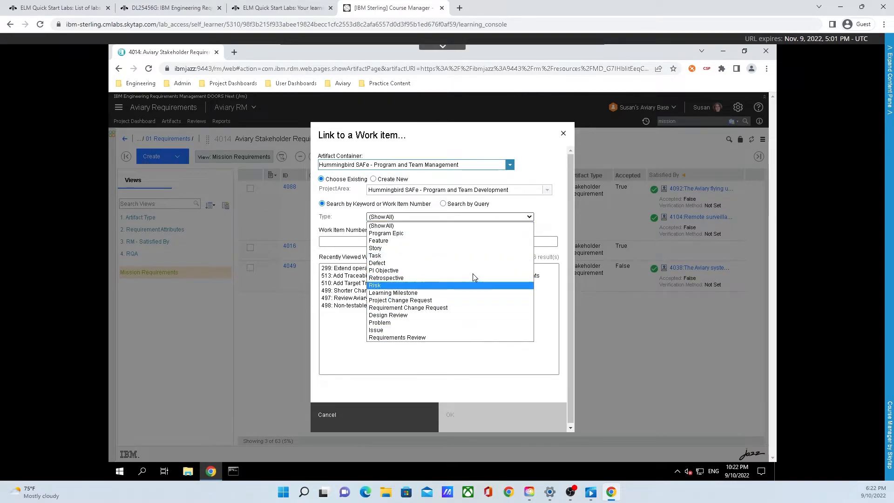
{"action": "left_click", "coordinate": [508, 209]}
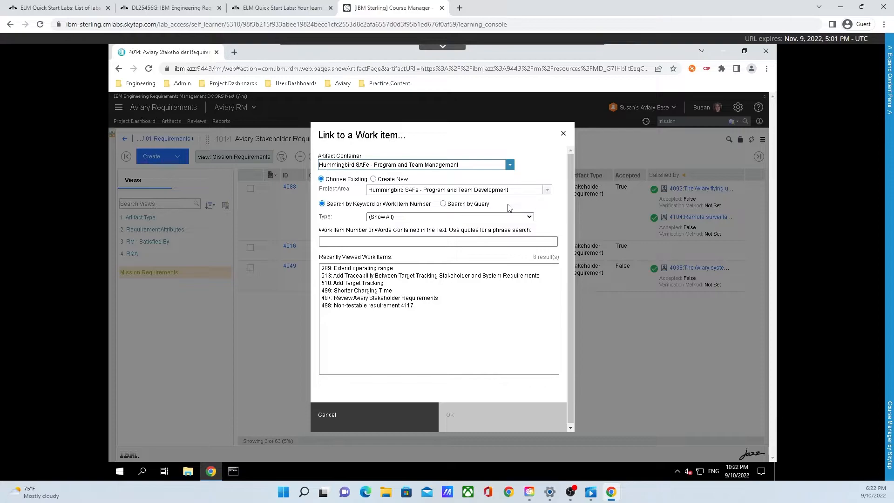
Step: Search for "extend", link the change set to work item 299: Extend operating range, and check the link in the configuration context
{"action": "left_click", "coordinate": [382, 242]}
{"action": "type", "text": "extend"}
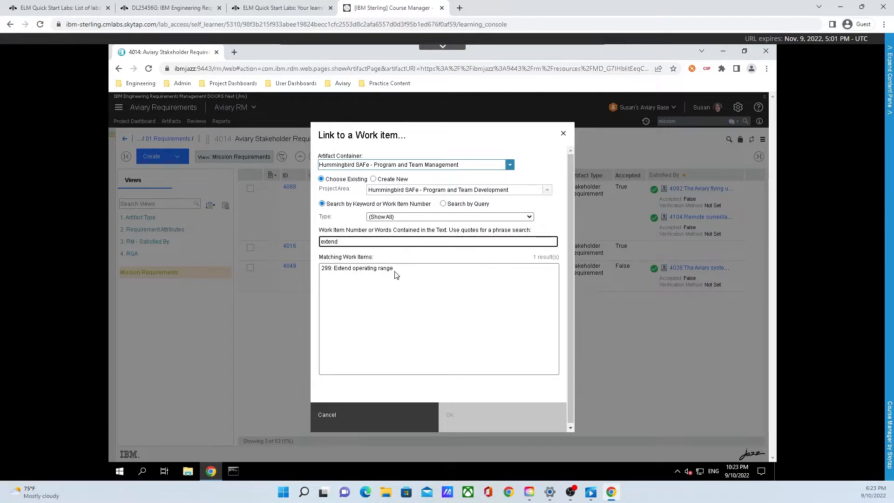
{"action": "left_click", "coordinate": [390, 271]}
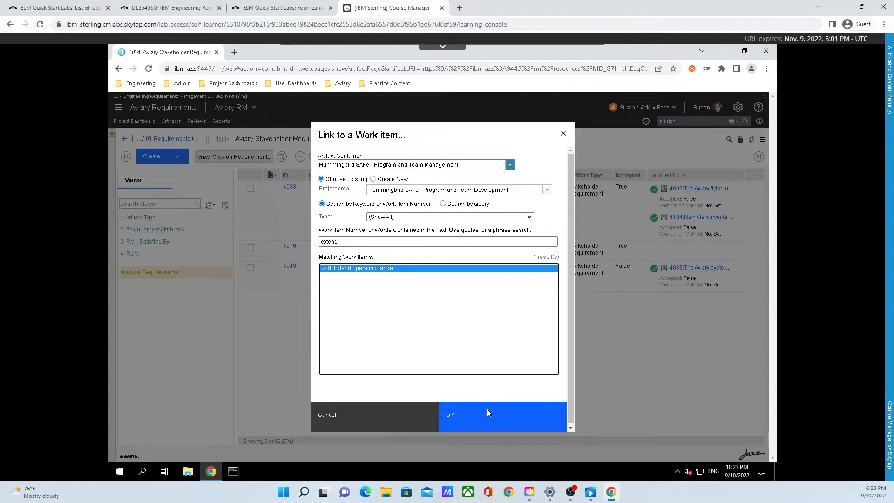
{"action": "left_click", "coordinate": [476, 425]}
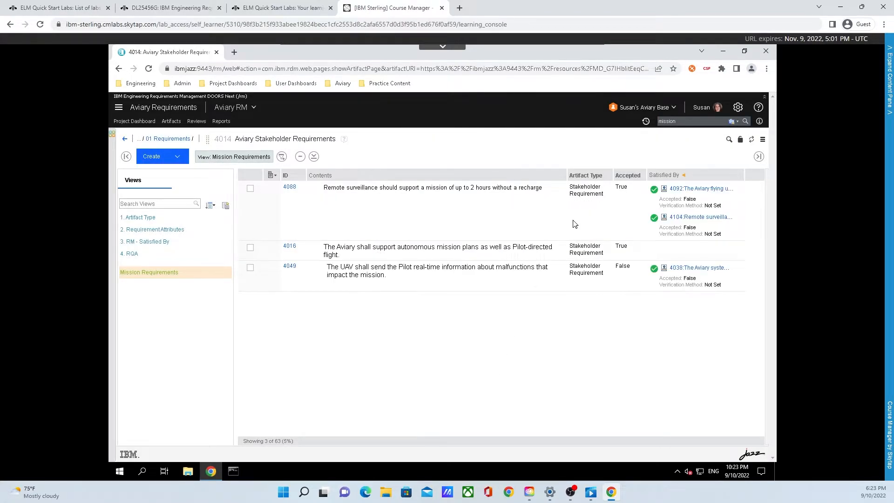
{"action": "left_click", "coordinate": [665, 108]}
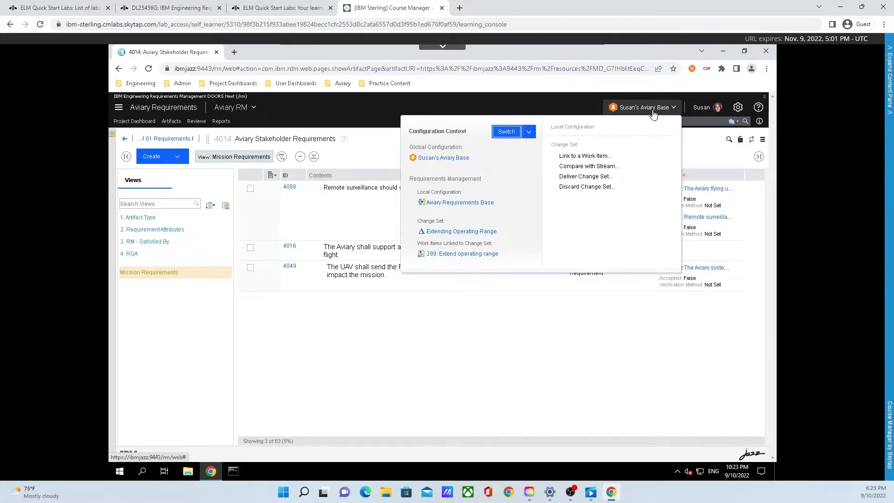
{"action": "left_click", "coordinate": [399, 228]}
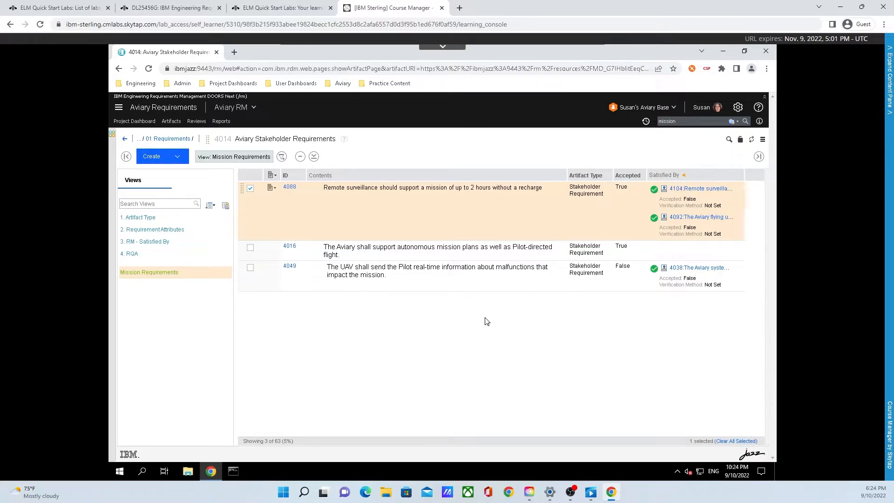
Step: Change the mission duration in the text of requirement 4088 to 3 hours
{"action": "left_click", "coordinate": [520, 194]}
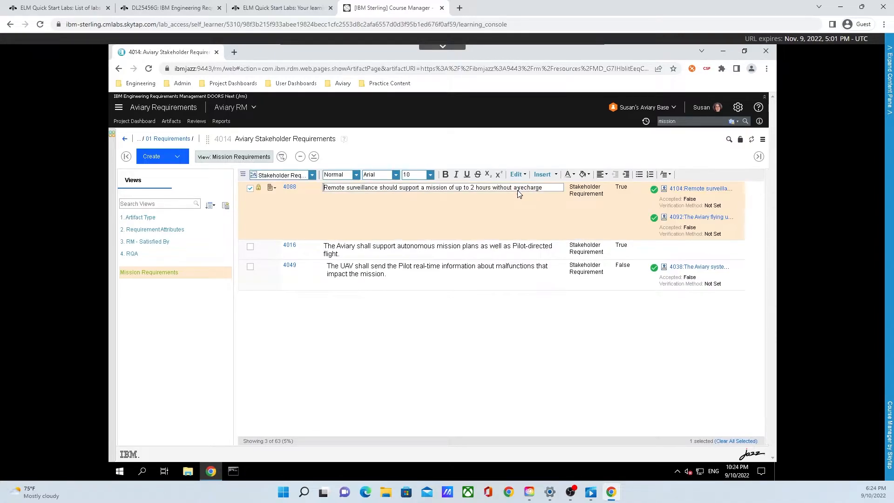
{"action": "left_click", "coordinate": [475, 187]}
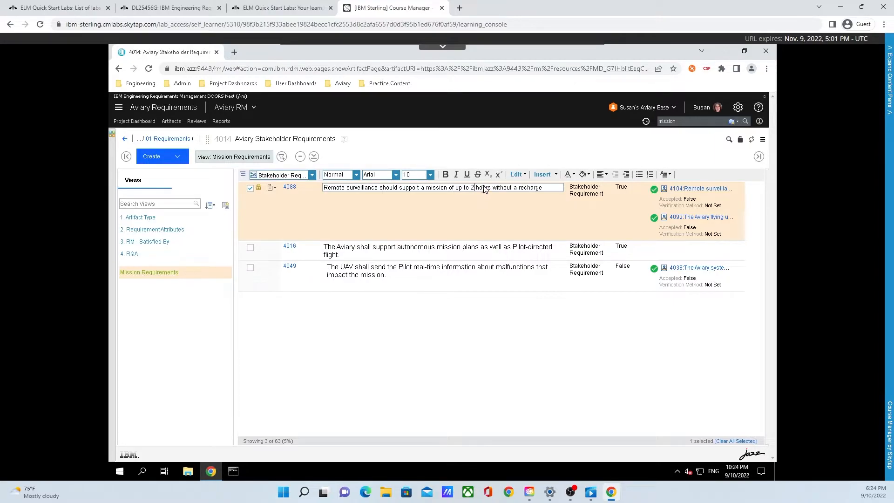
{"action": "key", "text": "BackSpace"}
{"action": "type", "text": "3"}
Step: Look through the text editing choices for paragraph format, font name, font size, inserts, colors, alignment and term lookup
{"action": "left_click", "coordinate": [355, 175]}
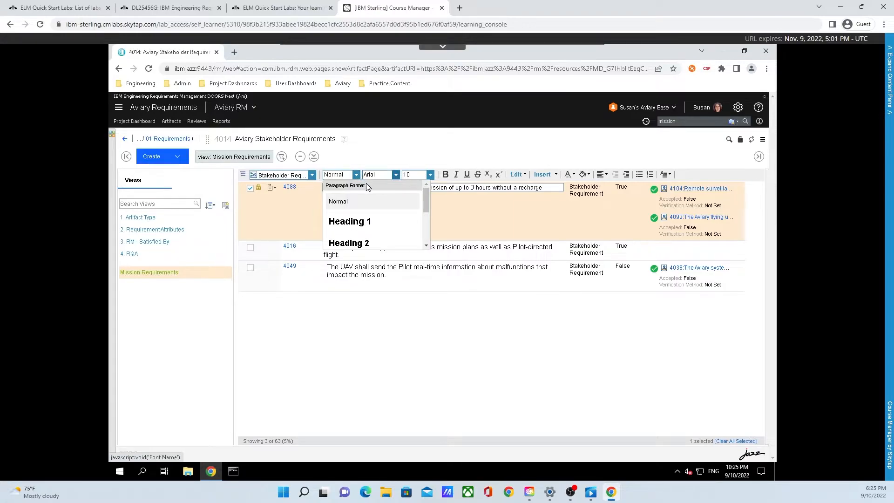
{"action": "scroll", "coordinate": [377, 220], "scroll_direction": "down", "scroll_amount": 1}
{"action": "scroll", "coordinate": [389, 197], "scroll_direction": "up", "scroll_amount": 1}
{"action": "left_click", "coordinate": [396, 176]}
{"action": "scroll", "coordinate": [403, 219], "scroll_direction": "down", "scroll_amount": 2}
{"action": "scroll", "coordinate": [405, 219], "scroll_direction": "up", "scroll_amount": 2}
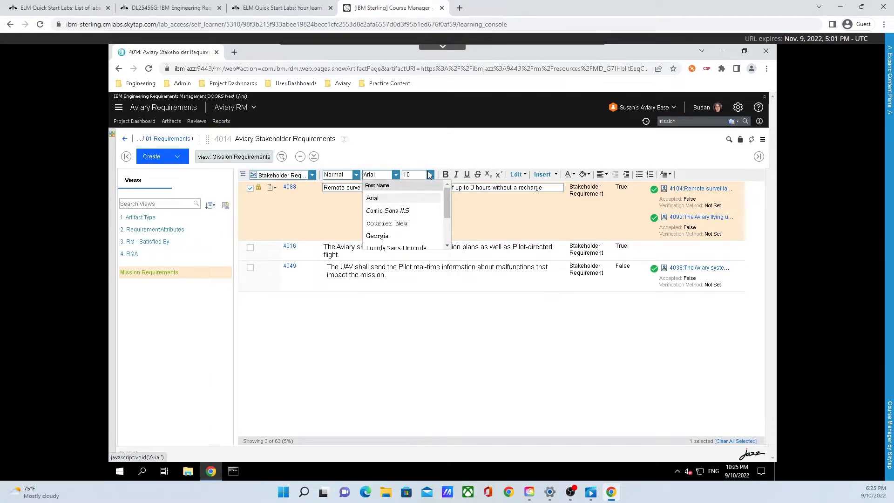
{"action": "left_click", "coordinate": [430, 176]}
{"action": "scroll", "coordinate": [437, 219], "scroll_direction": "down", "scroll_amount": 5}
{"action": "scroll", "coordinate": [438, 222], "scroll_direction": "up", "scroll_amount": 5}
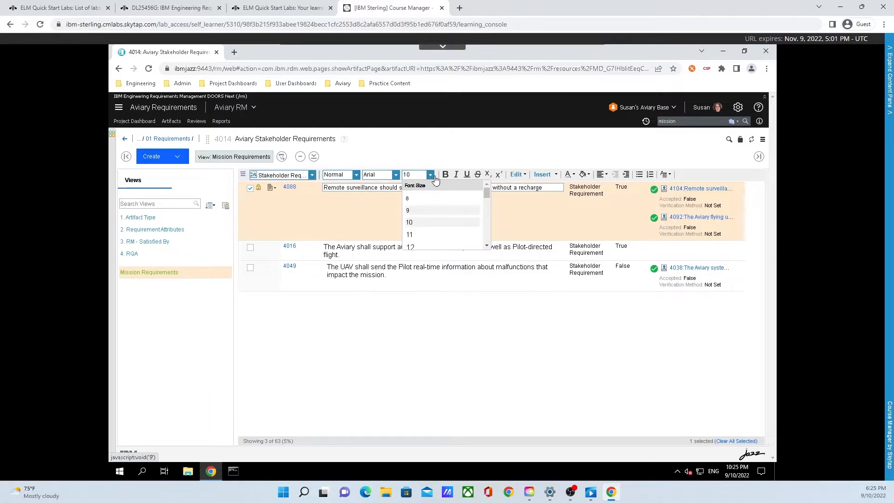
{"action": "left_click", "coordinate": [430, 175]}
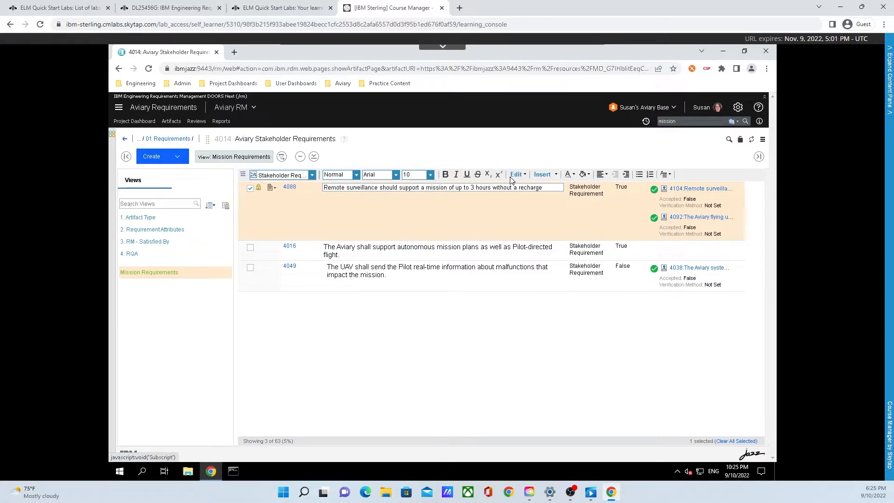
{"action": "left_click", "coordinate": [554, 175]}
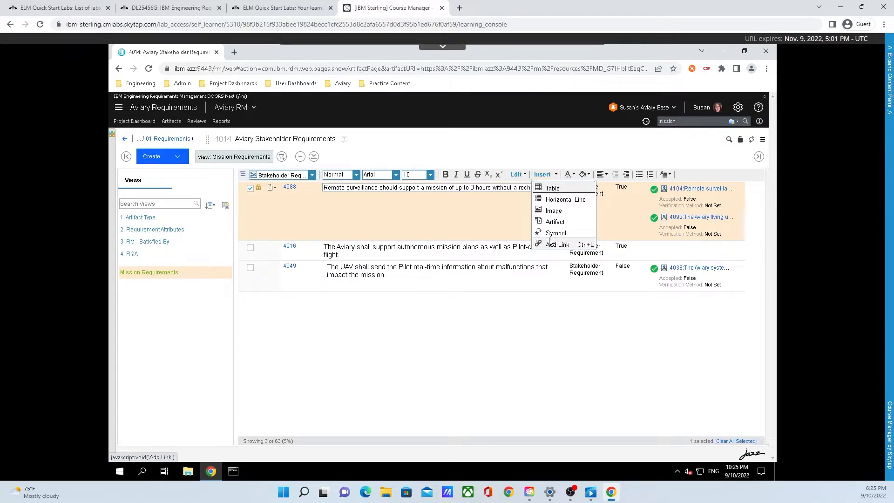
{"action": "left_click", "coordinate": [589, 177]}
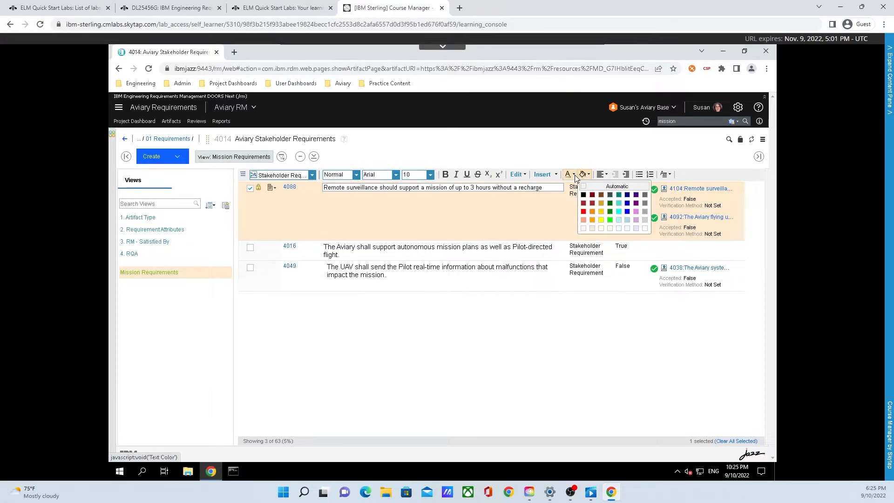
{"action": "left_click", "coordinate": [570, 174]}
{"action": "left_click", "coordinate": [603, 175]}
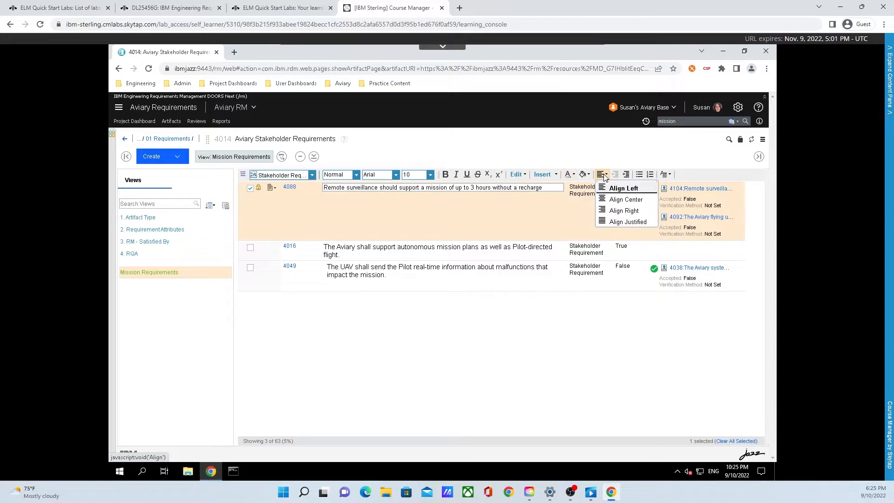
{"action": "left_click", "coordinate": [668, 176]}
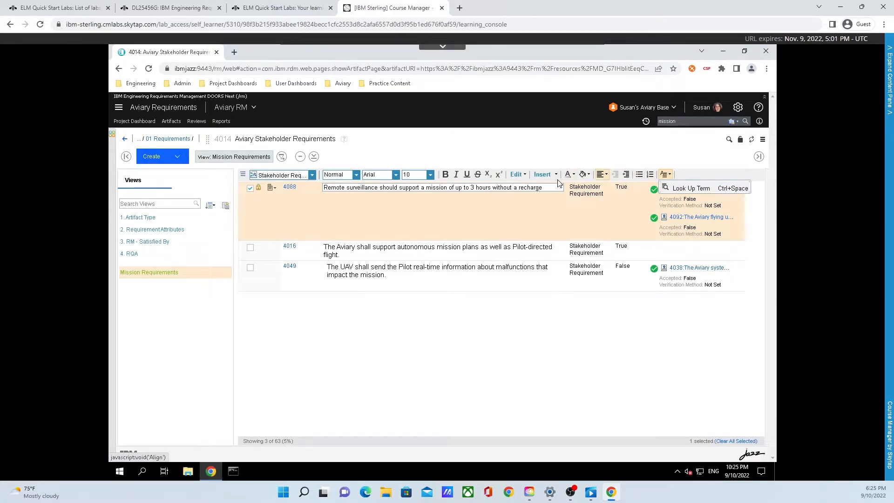
Step: Set the font size of requirement 4088's whole text to 11 and finish editing the row
{"action": "left_click", "coordinate": [540, 188]}
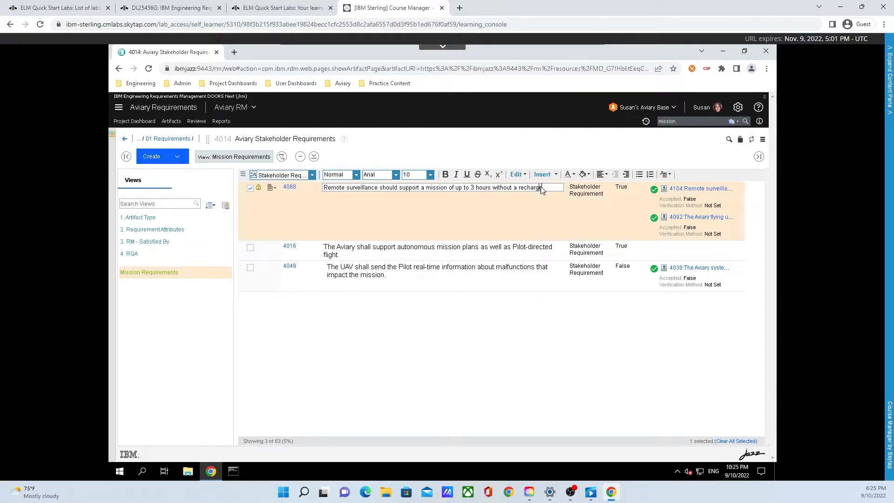
{"action": "left_click_drag", "start_coordinate": [540, 188], "coordinate": [328, 191]}
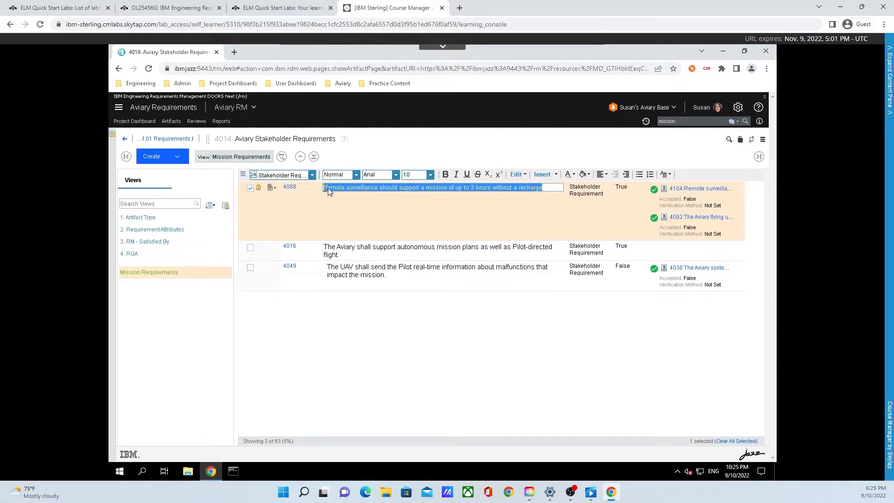
{"action": "left_click", "coordinate": [431, 175]}
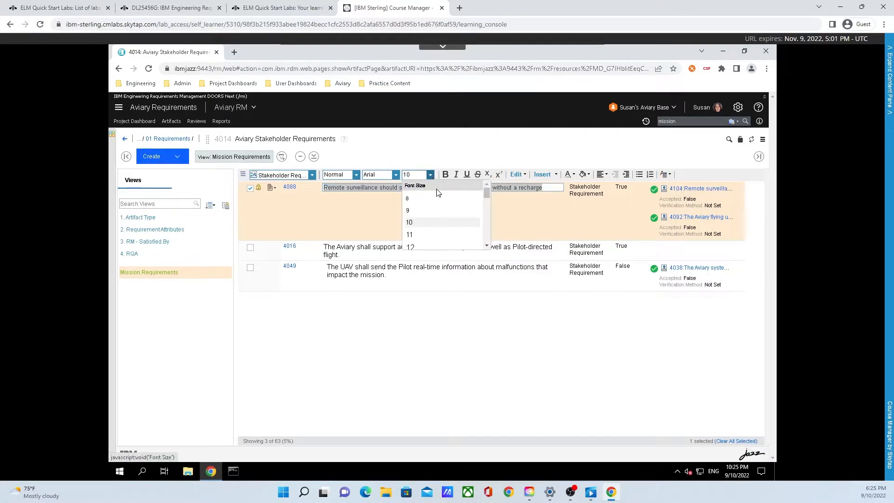
{"action": "left_click", "coordinate": [428, 234]}
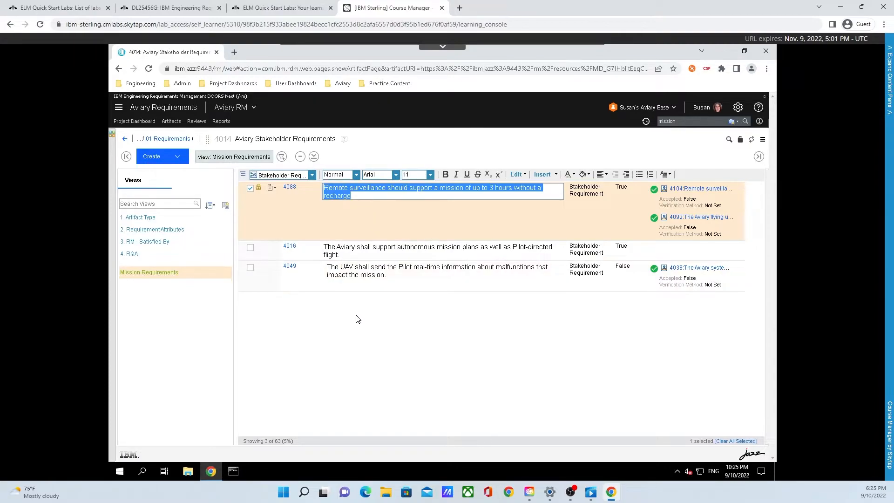
{"action": "left_click", "coordinate": [371, 310]}
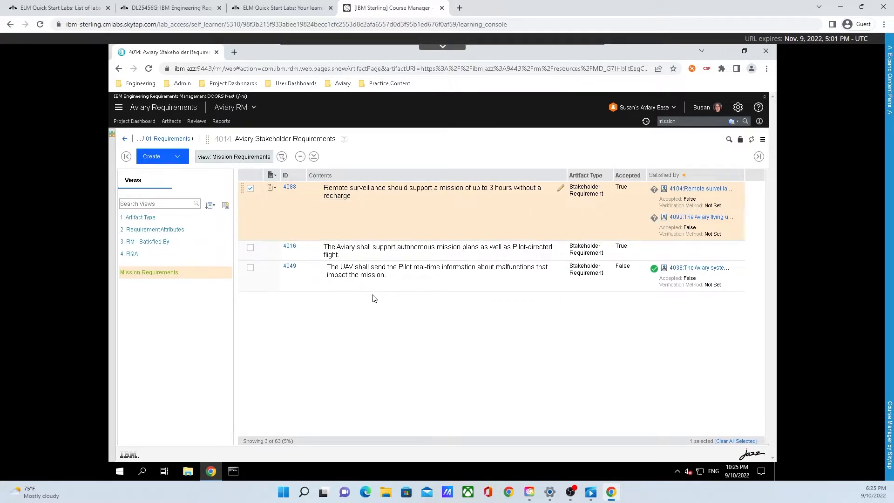
Step: Open linked requirement 4092 in Aviary System Requirements and check its link validity in the RM - Up and Downstream Satisfaction view
{"action": "left_click", "coordinate": [654, 218]}
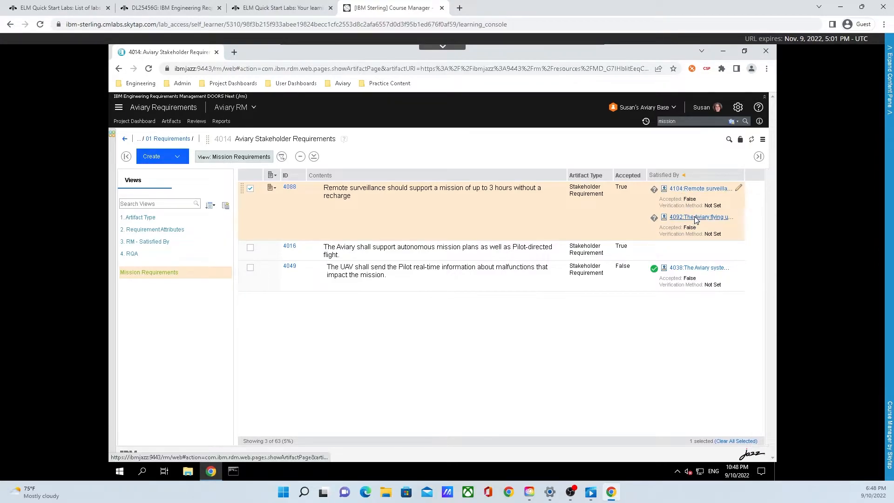
{"action": "mouse_move", "coordinate": [694, 220]}
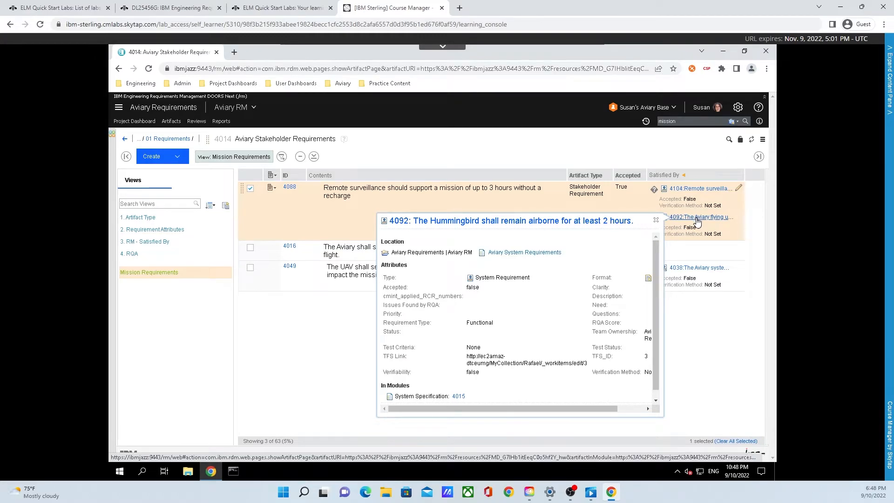
{"action": "left_click", "coordinate": [700, 220]}
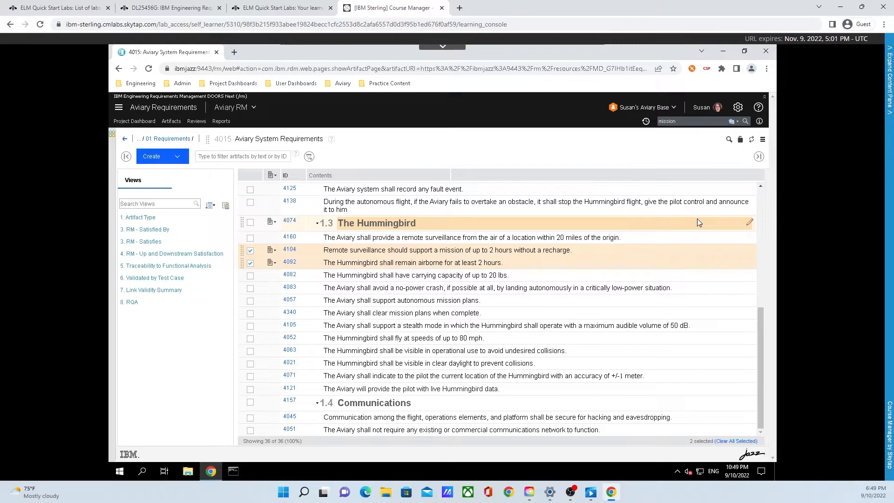
{"action": "left_click", "coordinate": [590, 264]}
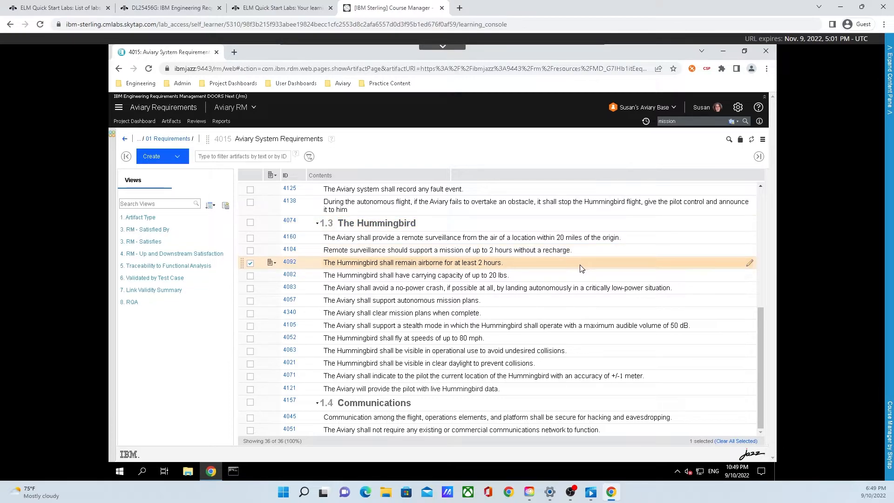
{"action": "left_click", "coordinate": [155, 256]}
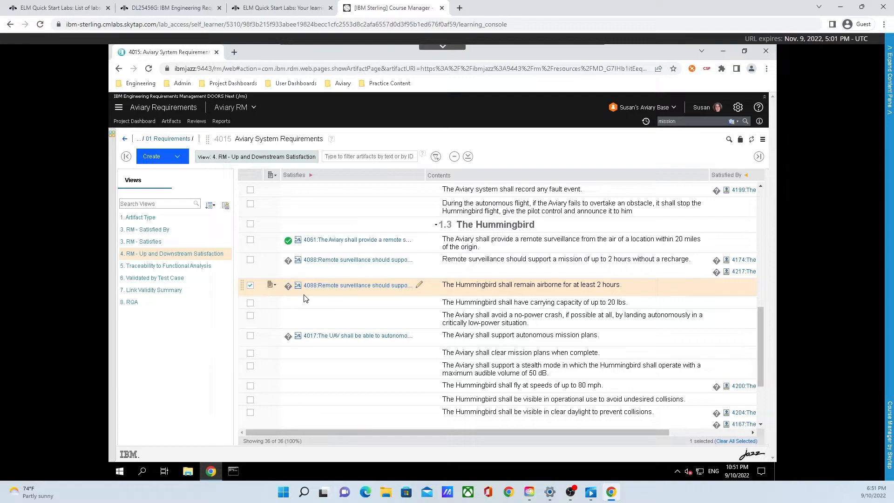
{"action": "left_click", "coordinate": [178, 255]}
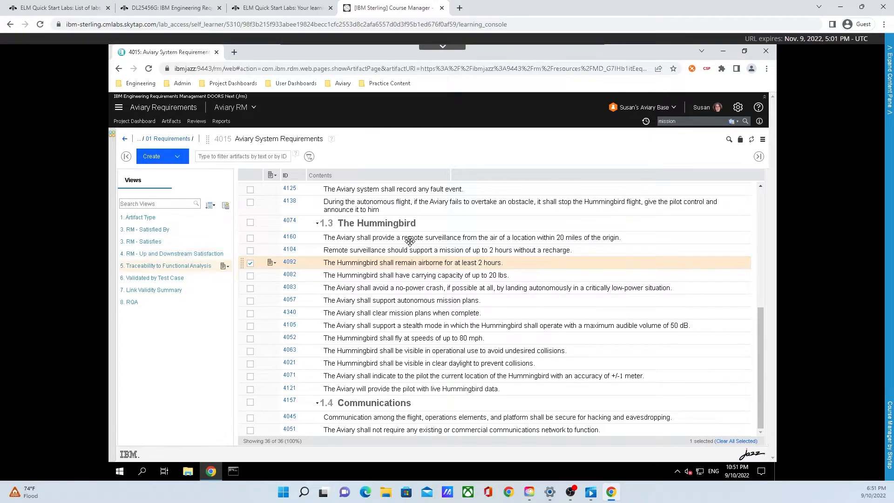
Step: Change the minimum airborne time in the text of requirement 4092 to 3 hours
{"action": "left_click", "coordinate": [484, 267]}
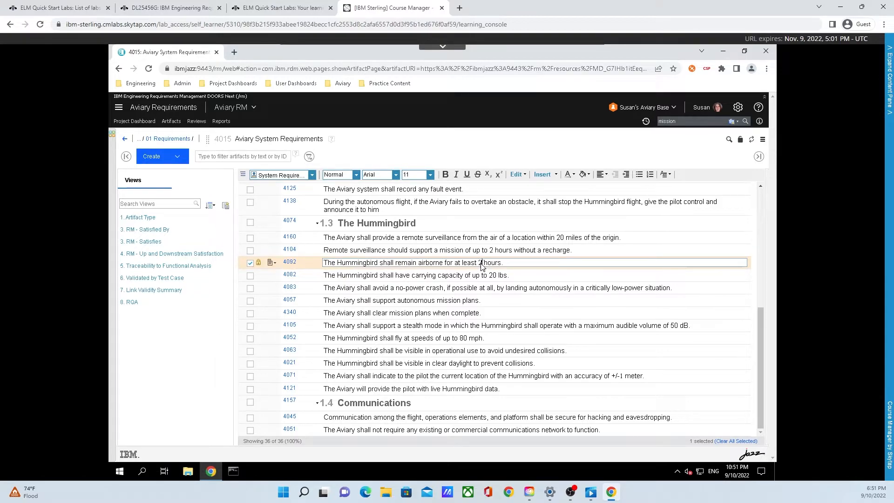
{"action": "key", "text": "BackSpace"}
{"action": "type", "text": "3"}
{"action": "left_click", "coordinate": [528, 237]}
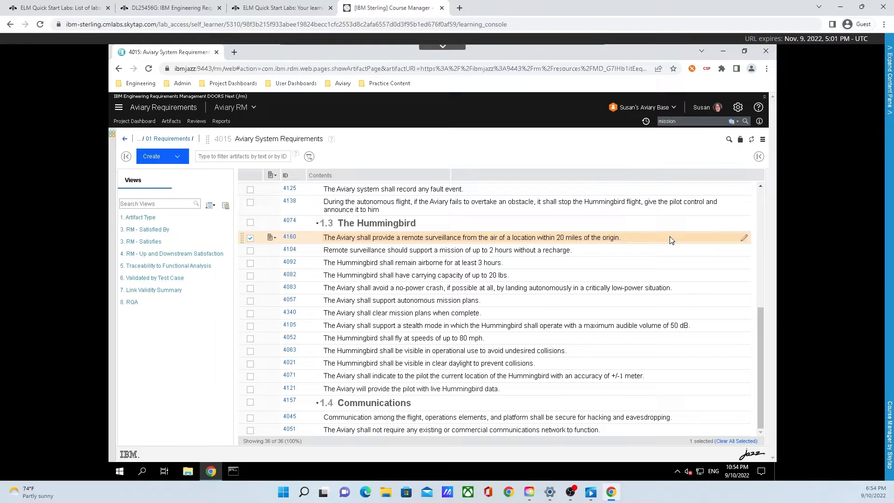
Step: Start an artifact comment on requirement 4092 with the subject "Power Drain"
{"action": "left_click", "coordinate": [666, 262]}
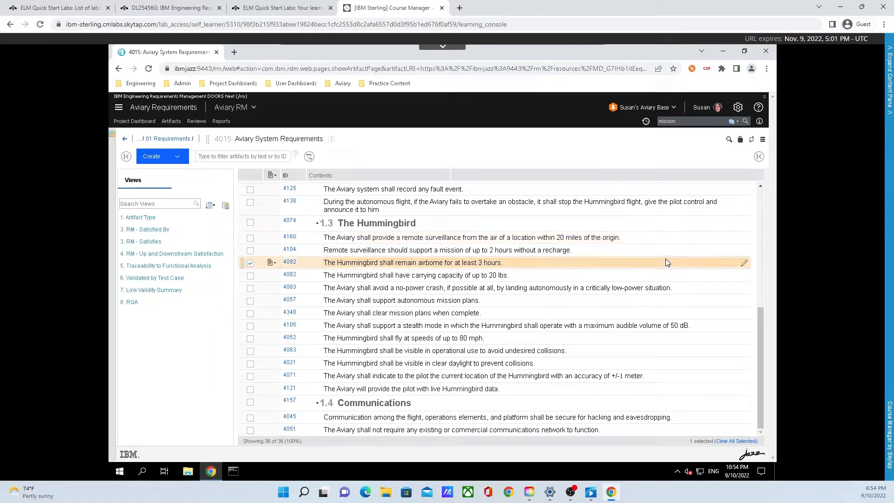
{"action": "left_click", "coordinate": [760, 157]}
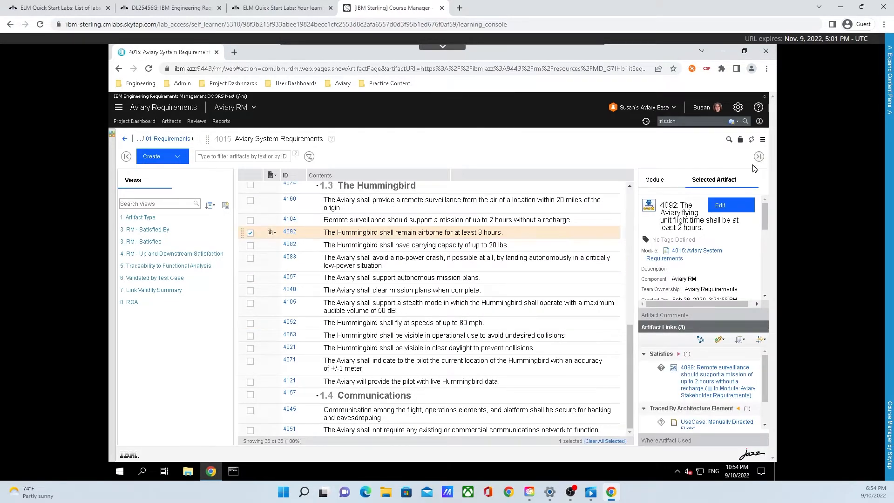
{"action": "left_click", "coordinate": [698, 312]}
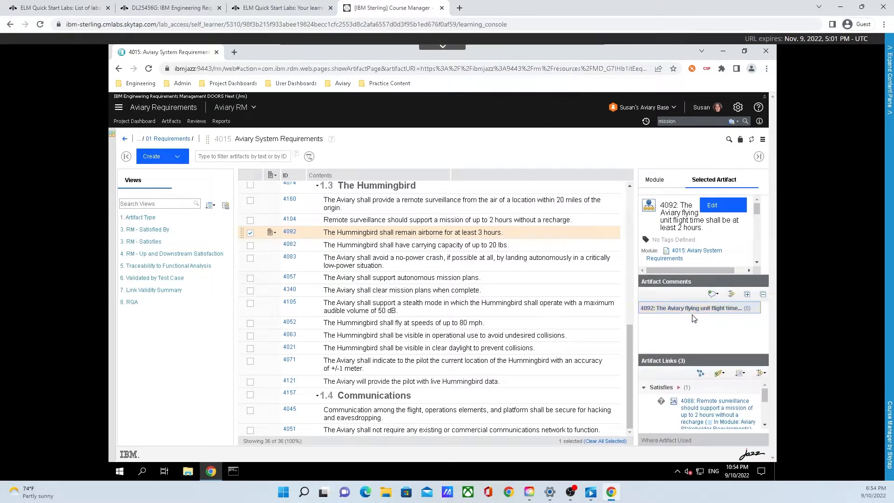
{"action": "left_click", "coordinate": [717, 298]}
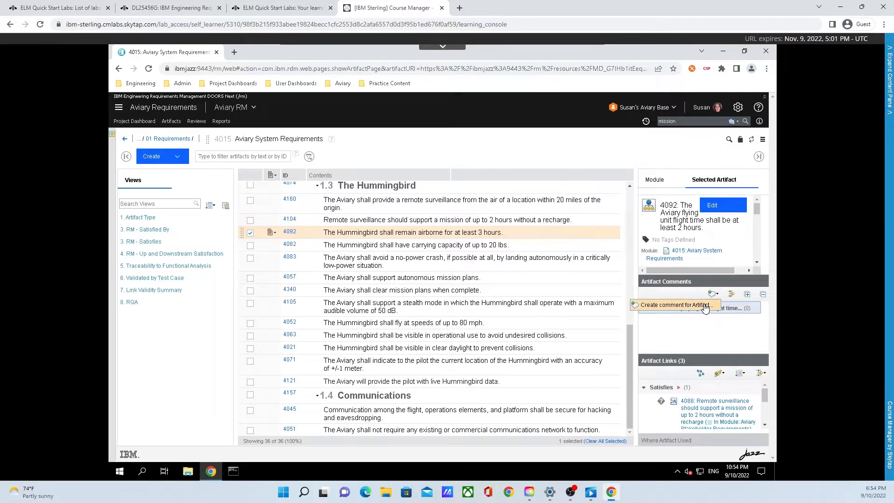
{"action": "left_click", "coordinate": [706, 305]}
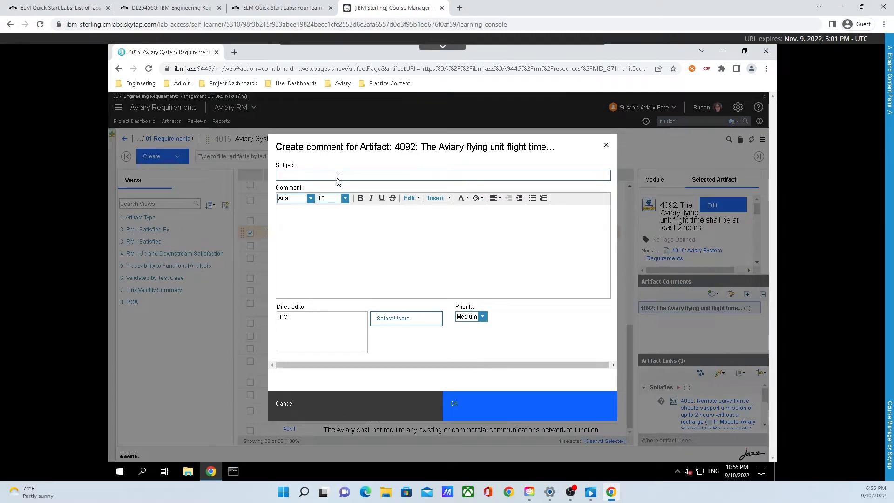
{"action": "type", "text": "POwer dr"}
{"action": "key", "text": "BackSpace"}
{"action": "key", "text": "BackSpace"}
{"action": "key", "text": "BackSpace"}
{"action": "key", "text": "BackSpace"}
{"action": "type", "text": "ower Drain"}
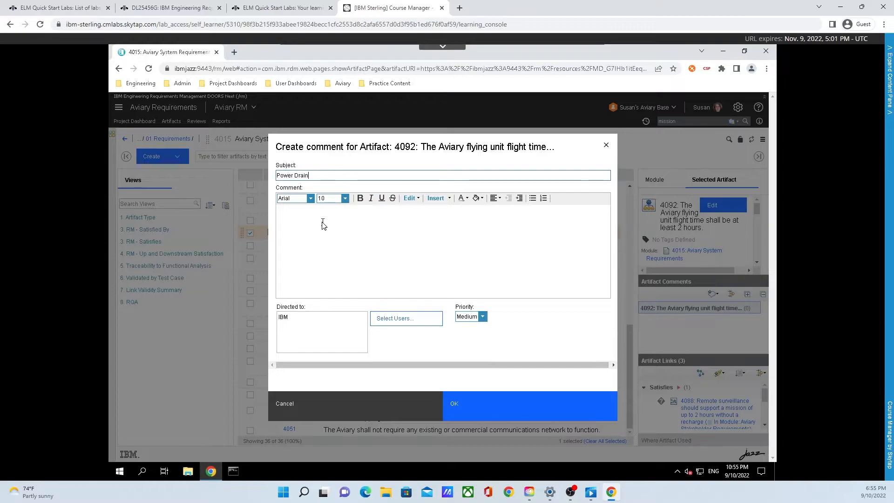
Step: Enter the comment text "Increasing the range will increase the power drain, something we need to consider"
{"action": "left_click", "coordinate": [323, 225]}
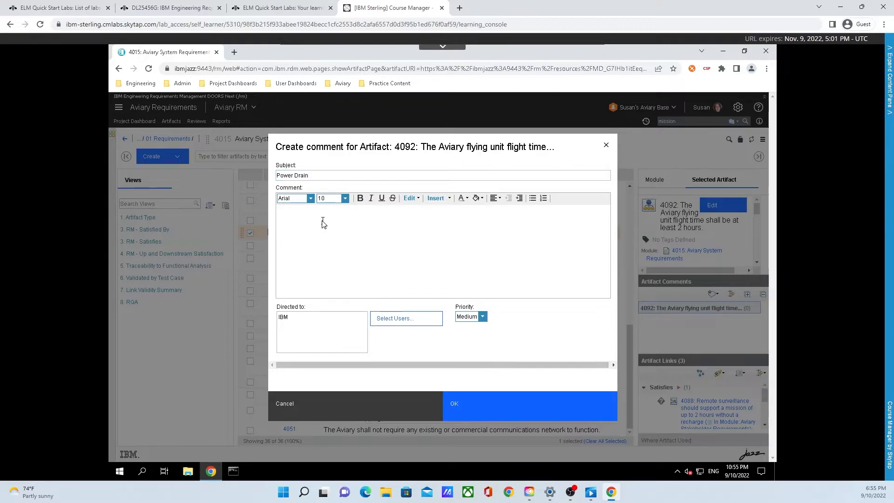
{"action": "type", "text": "Increasing the range will increase the power"}
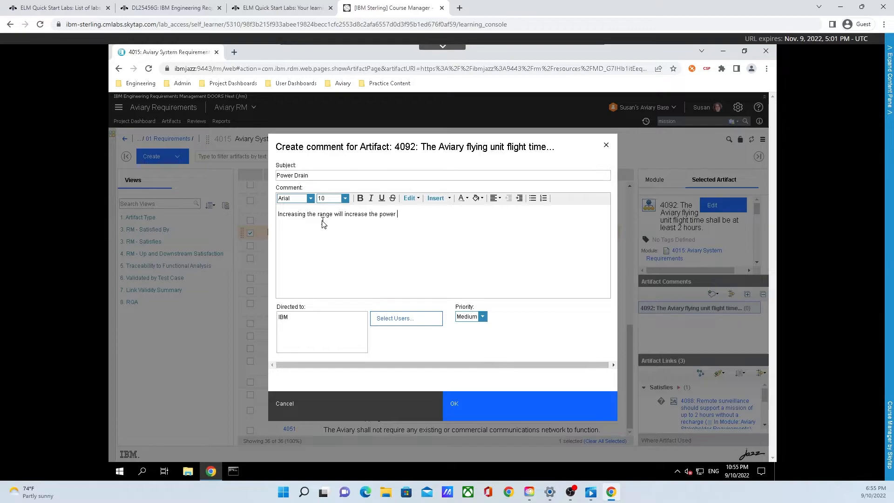
{"action": "type", "text": " drain, something we need to consider"}
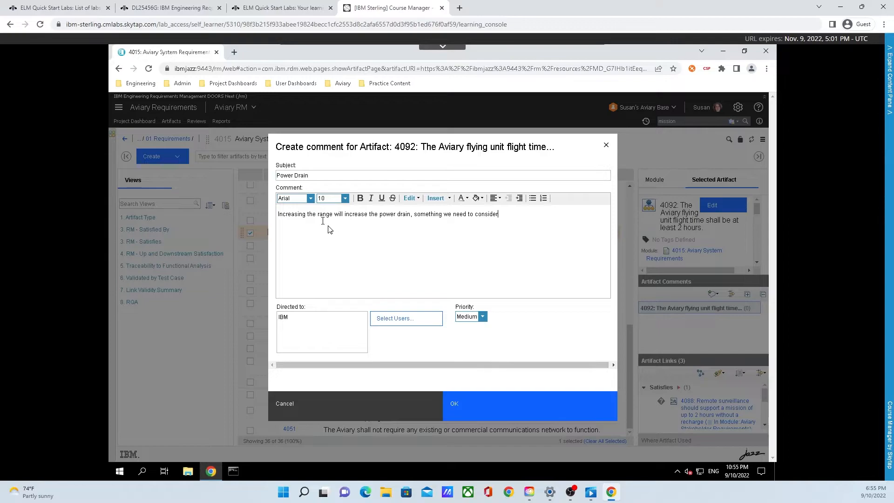
Step: Find the second recipient by name, add them to the users the comment is directed to, and submit the comment
{"action": "left_click", "coordinate": [399, 319]}
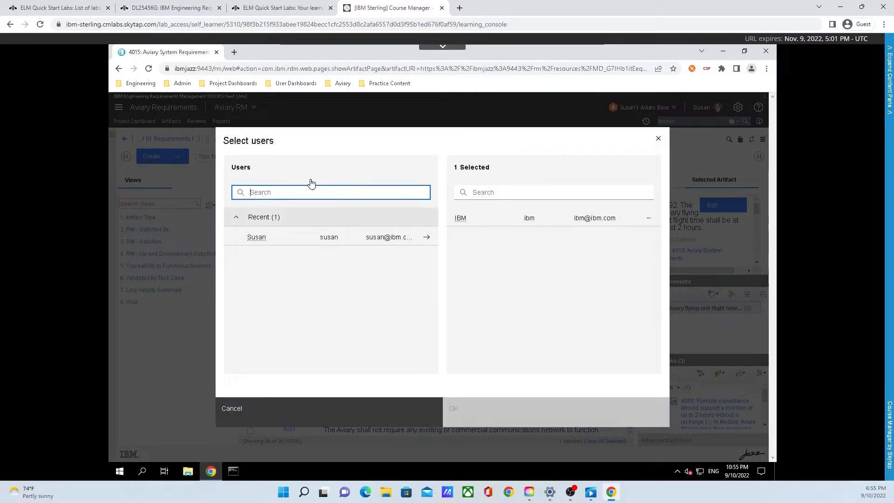
{"action": "type", "text": "pete"}
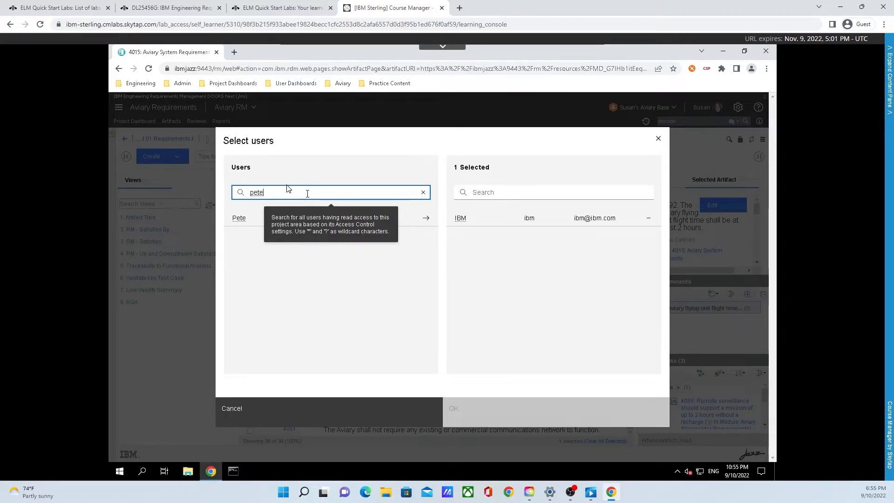
{"action": "left_click", "coordinate": [427, 219]}
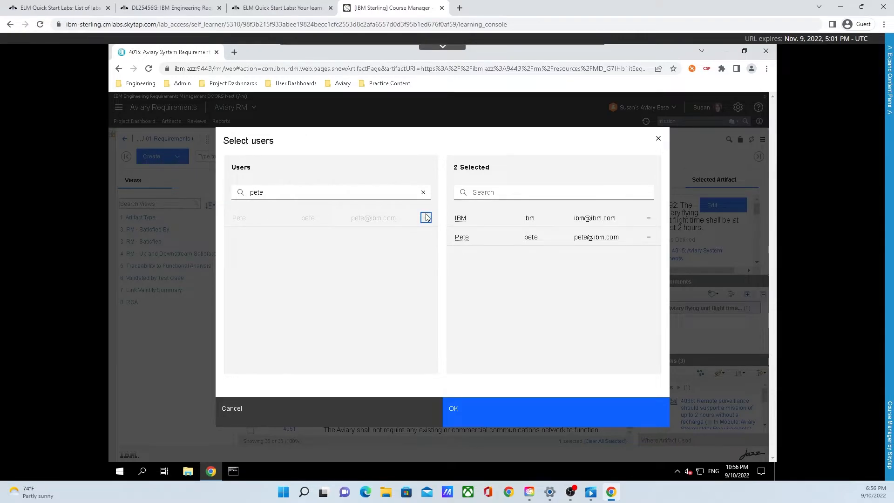
{"action": "left_click", "coordinate": [480, 409]}
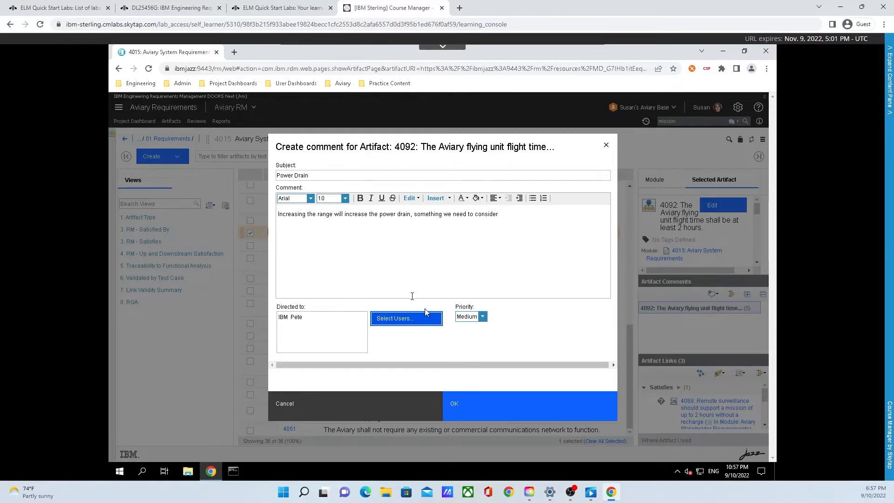
{"action": "left_click", "coordinate": [500, 406]}
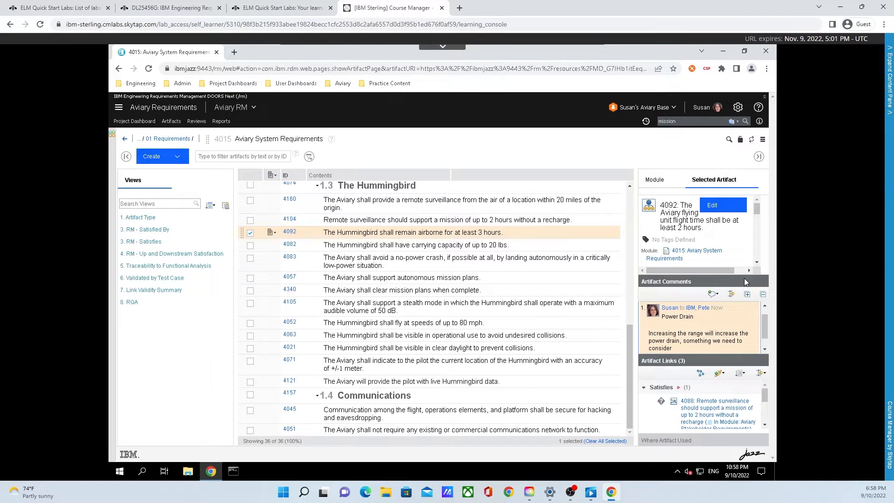
Step: Insert a new artifact after 4092 reading "The hummingbird shall notify the pilot when the remaining power reaches 50%"
{"action": "left_click", "coordinate": [270, 233]}
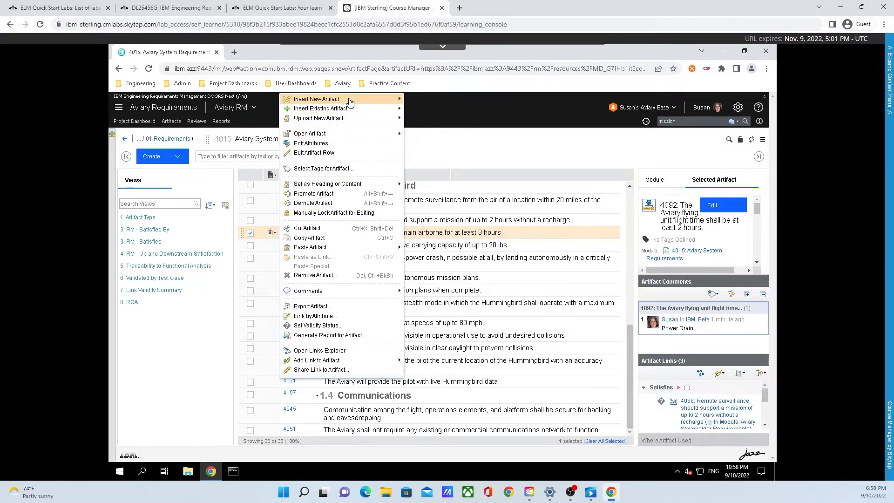
{"action": "mouse_move", "coordinate": [350, 101]}
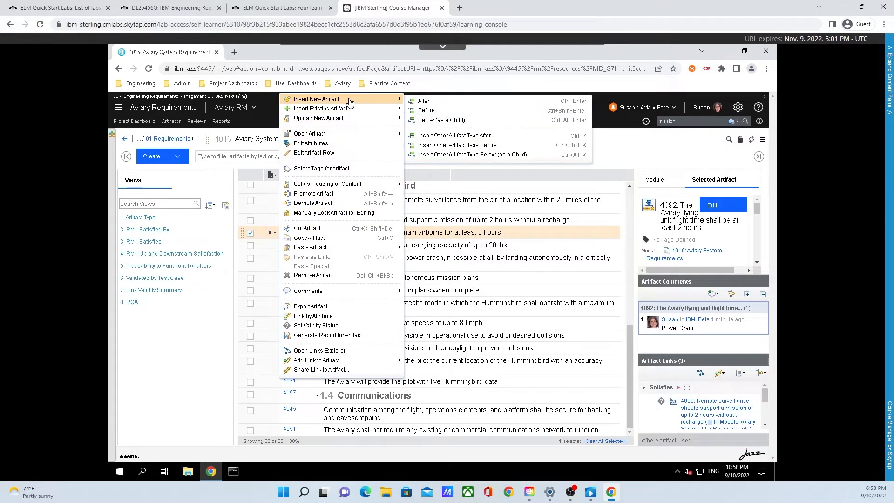
{"action": "left_click", "coordinate": [425, 102]}
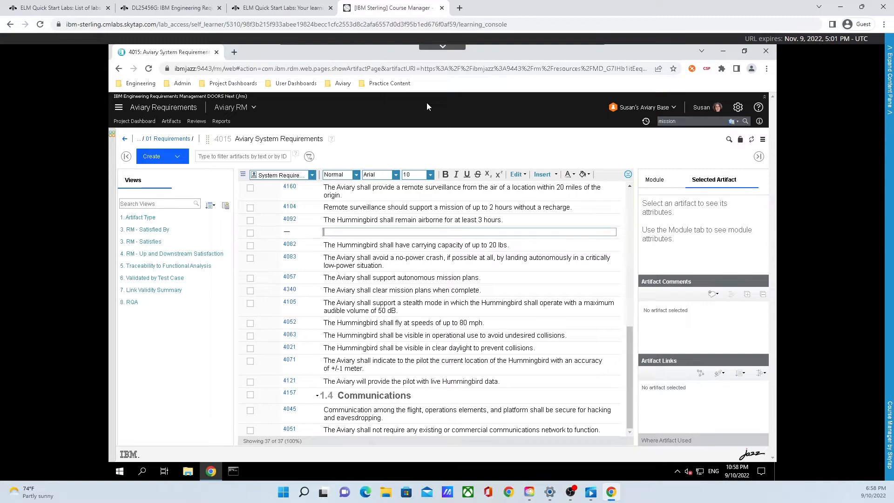
{"action": "type", "text": "The h"}
{"action": "type", "text": "ummingbird shall notify the pilot when the remaining power reaches 50%"}
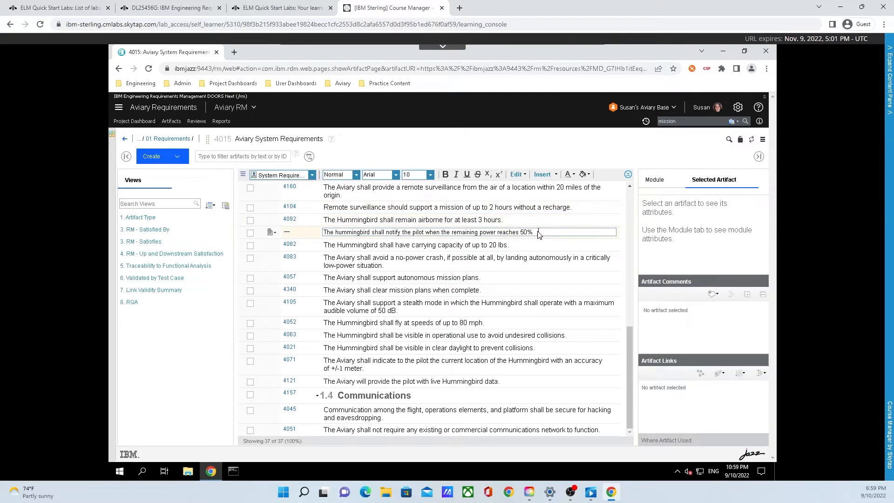
Step: Set the new power notification requirement's text to font size 11 and save the row
{"action": "left_click_drag", "start_coordinate": [538, 235], "coordinate": [325, 234]}
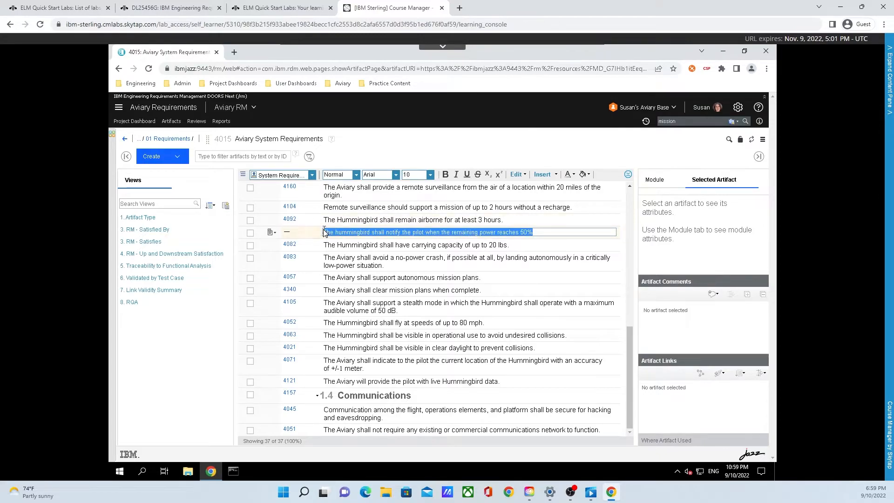
{"action": "left_click", "coordinate": [430, 174]}
{"action": "left_click", "coordinate": [410, 234]}
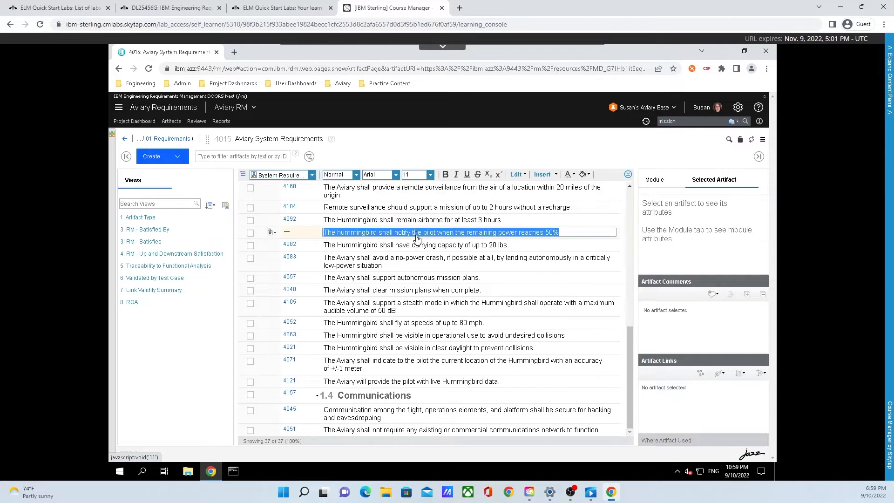
{"action": "left_click", "coordinate": [579, 249]}
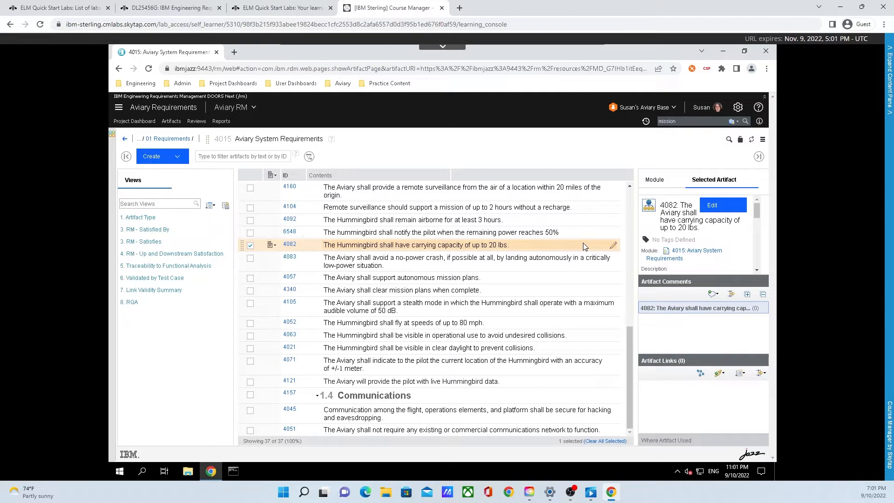
{"action": "scroll", "coordinate": [466, 303], "scroll_direction": "up", "scroll_amount": 4}
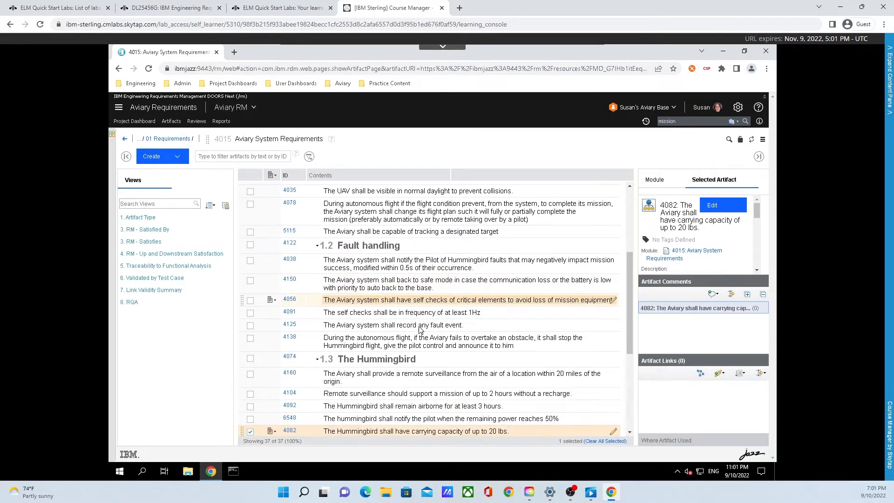
Step: Insert an Information artifact as a child of heading 1.3 The Hummingbird, reading "The Aviary flying unit (UAV) is code-named the Hummingbird"
{"action": "left_click", "coordinate": [353, 370]}
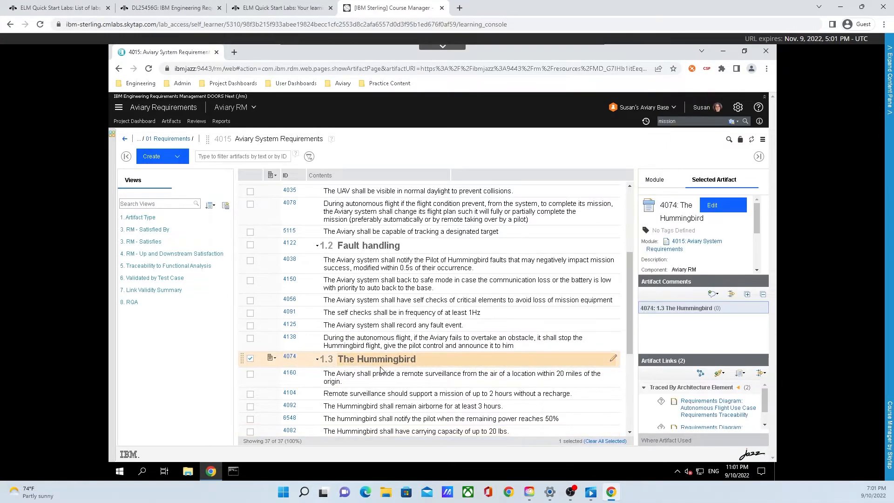
{"action": "left_click", "coordinate": [271, 359]}
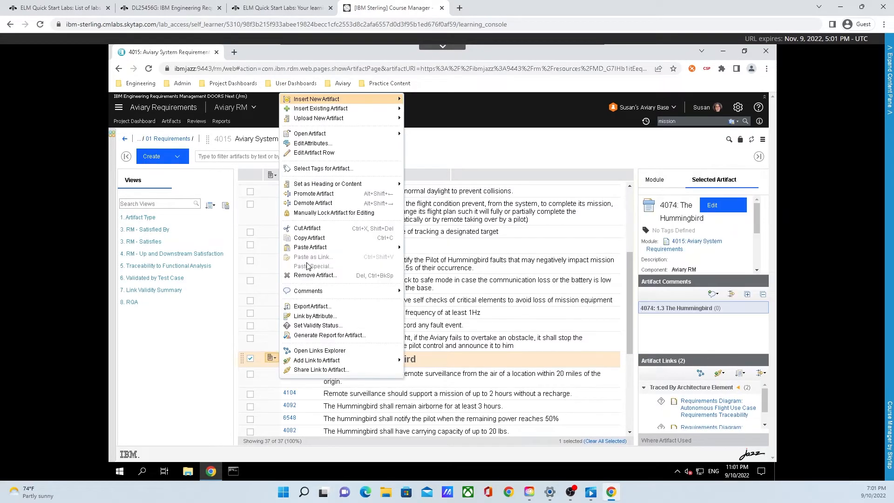
{"action": "mouse_move", "coordinate": [341, 103]}
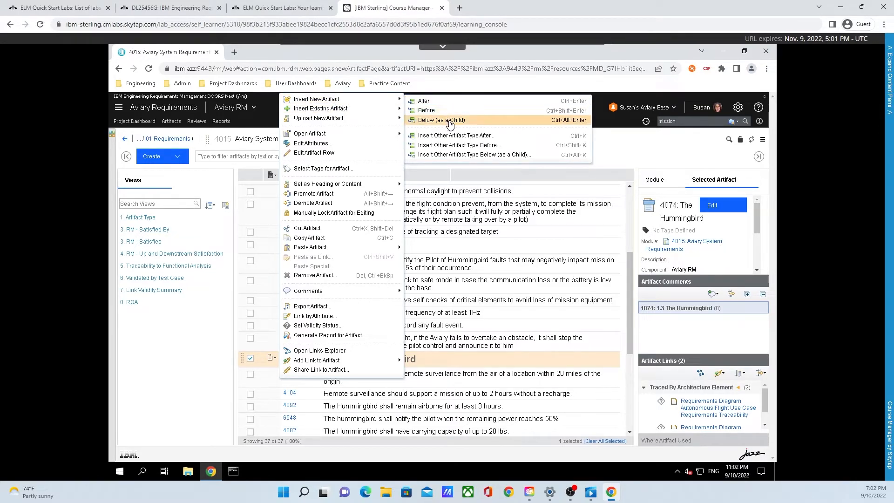
{"action": "left_click", "coordinate": [484, 120]}
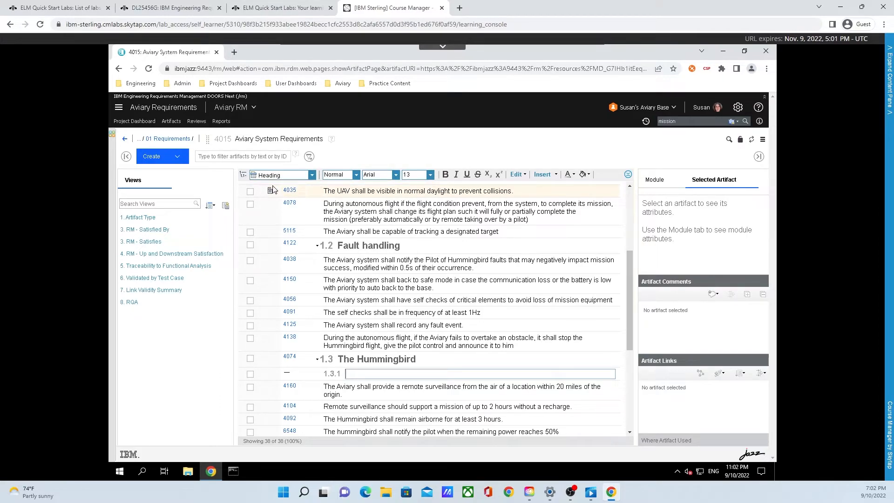
{"action": "left_click", "coordinate": [312, 176]}
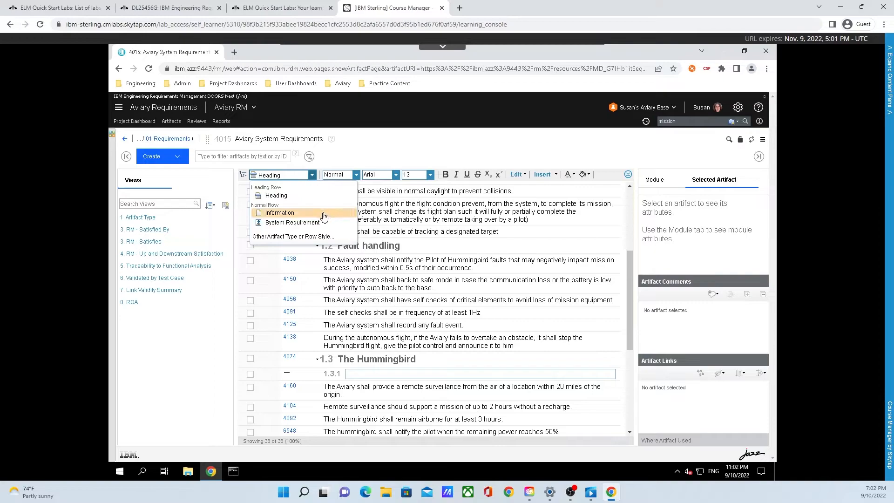
{"action": "left_click", "coordinate": [324, 214]}
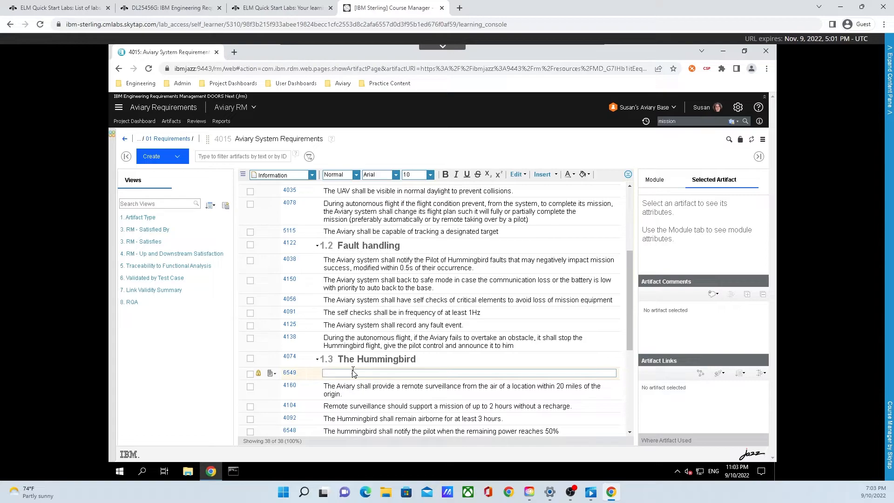
{"action": "type", "text": "The Aviary flying unit (UAV) is code-named the Hummingbird"}
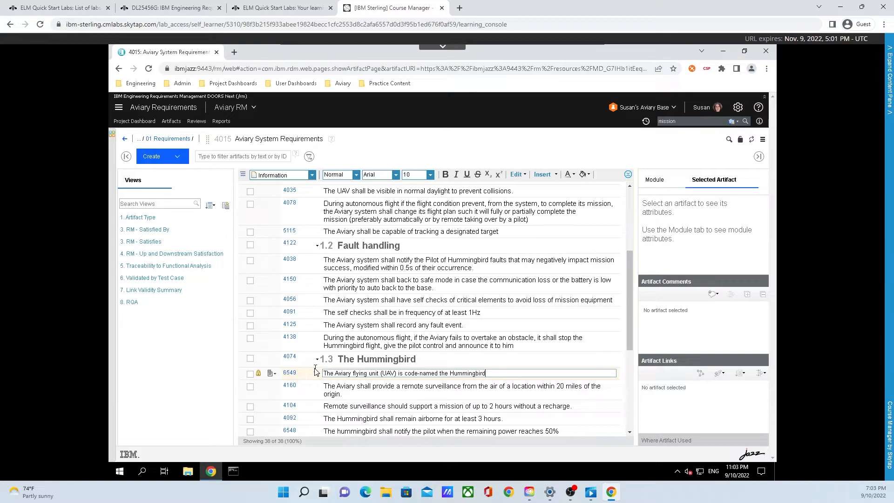
Step: Color the word "Hummingbird" blue in the new information artifact's text
{"action": "double_click", "coordinate": [470, 373]}
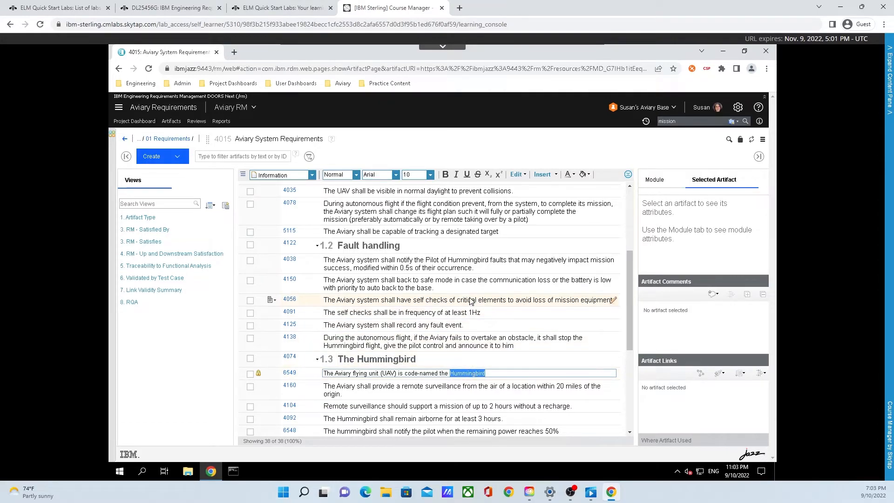
{"action": "left_click", "coordinate": [573, 175]}
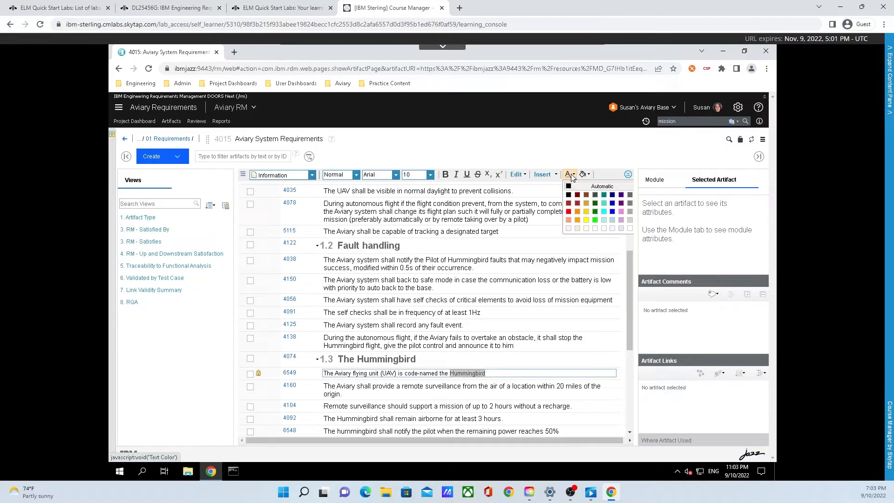
{"action": "left_click", "coordinate": [613, 215]}
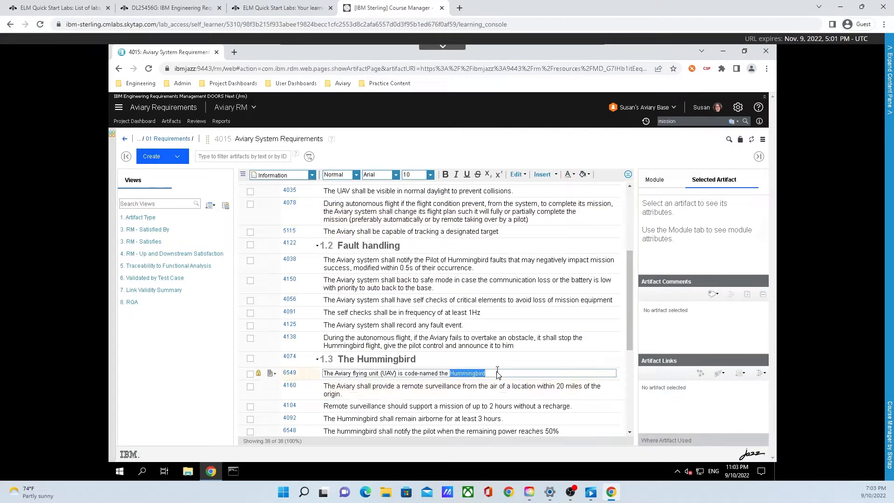
Step: Set the whole text of the new information artifact to font size 11 and save the row
{"action": "left_click_drag", "start_coordinate": [497, 374], "coordinate": [324, 373]}
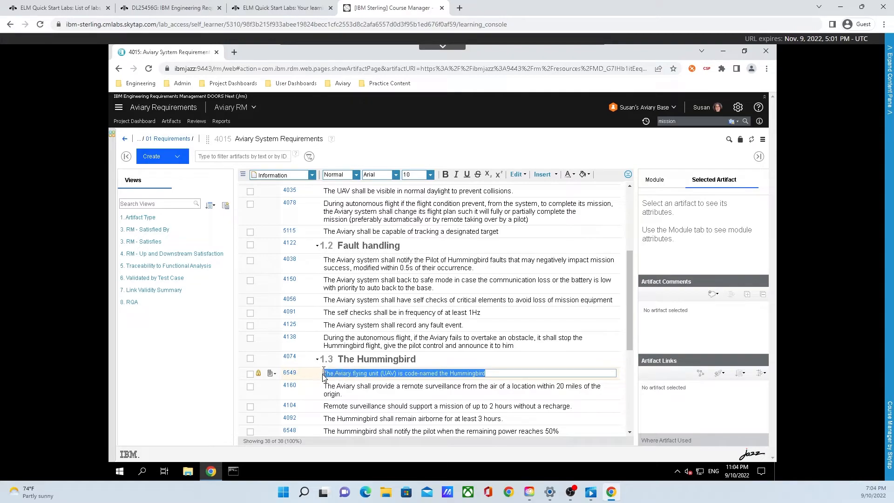
{"action": "left_click", "coordinate": [430, 175]}
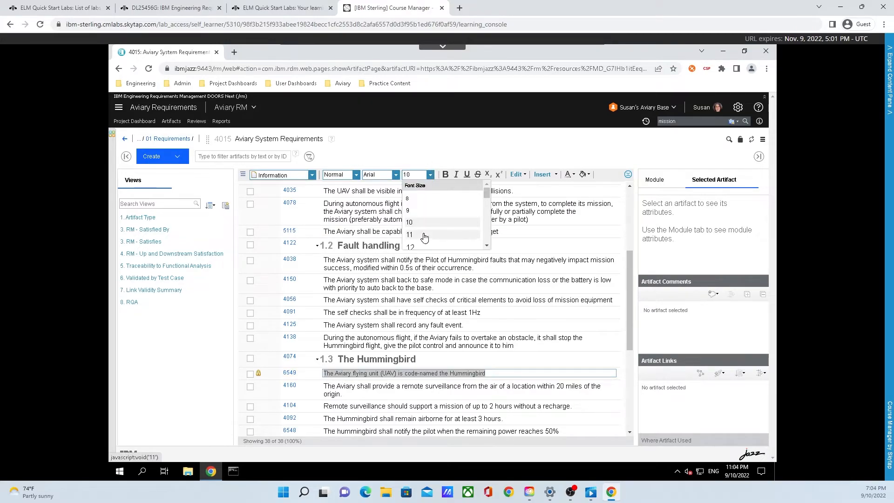
{"action": "left_click", "coordinate": [425, 236]}
{"action": "left_click", "coordinate": [498, 374]}
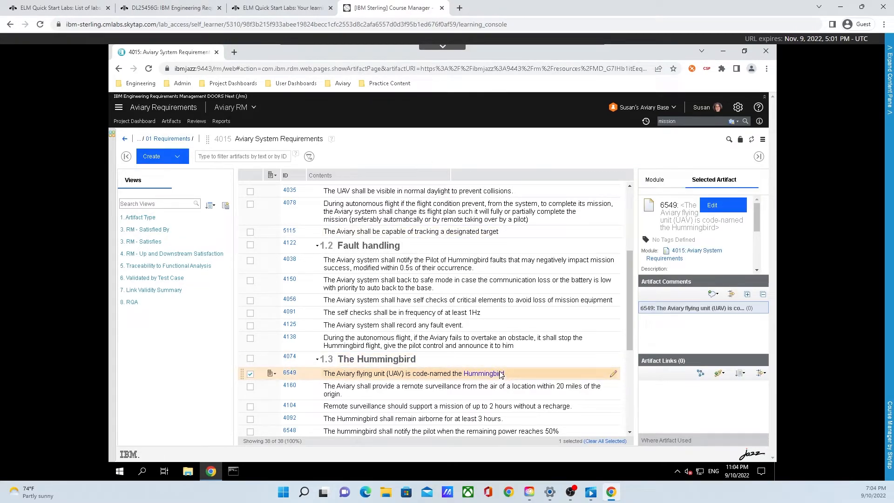
{"action": "left_click", "coordinate": [489, 328]}
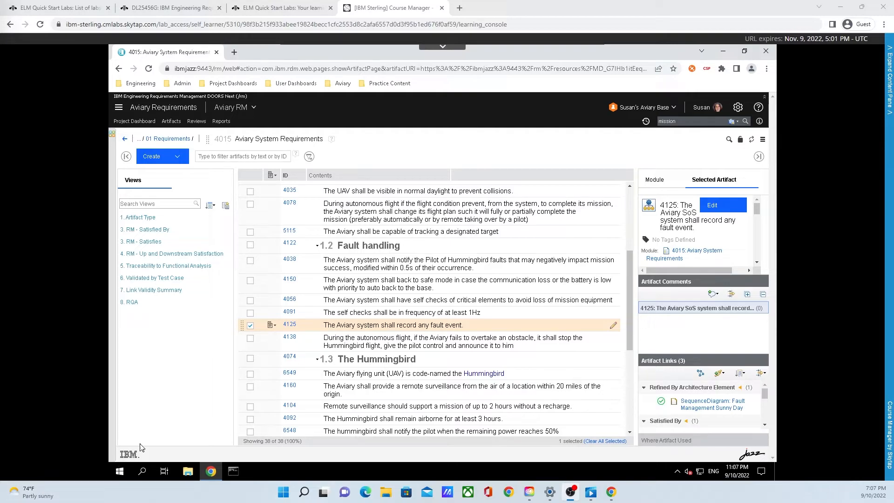
Step: Apply the Artifact Type view to the module and add Priority to its displayed columns
{"action": "left_click", "coordinate": [182, 218]}
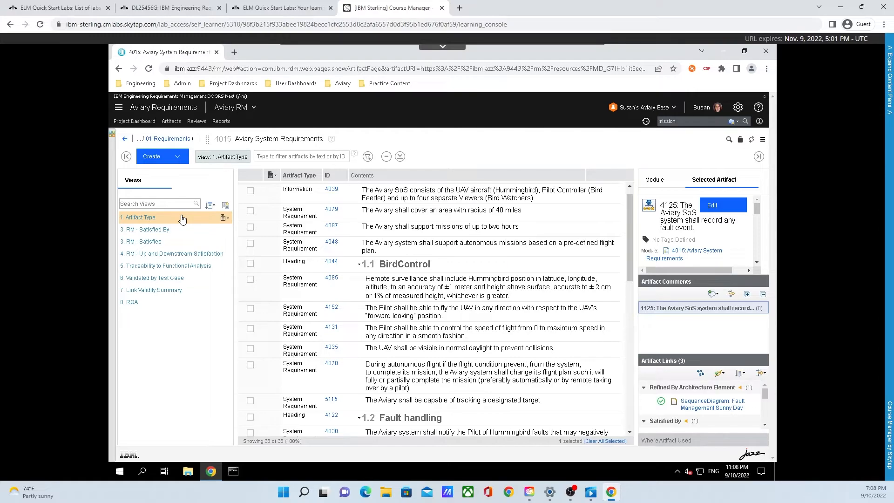
{"action": "left_click", "coordinate": [272, 176]}
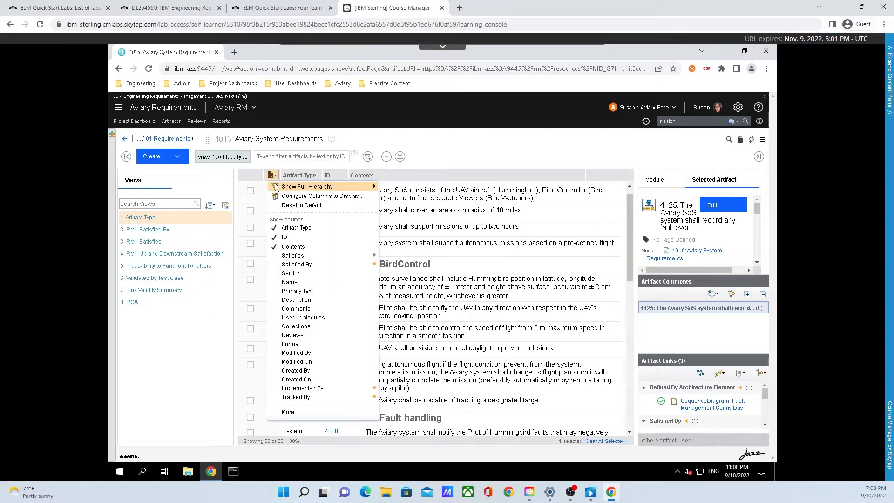
{"action": "left_click", "coordinate": [298, 412]}
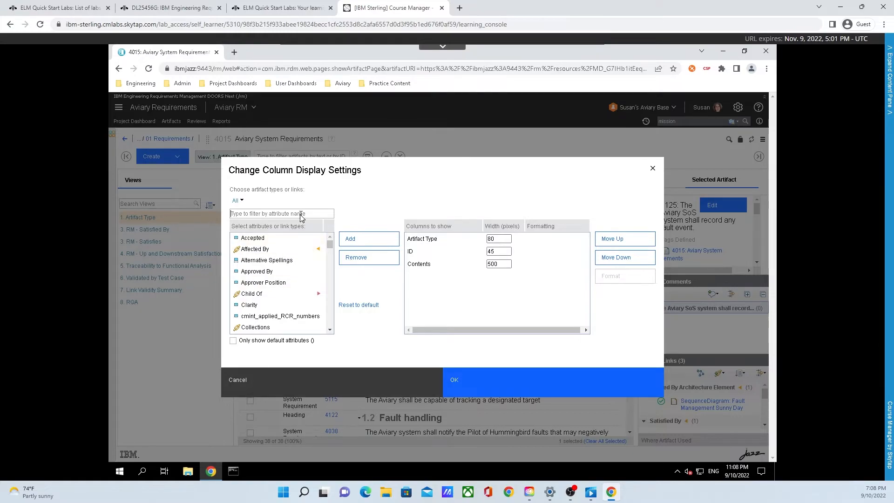
{"action": "type", "text": "pri"}
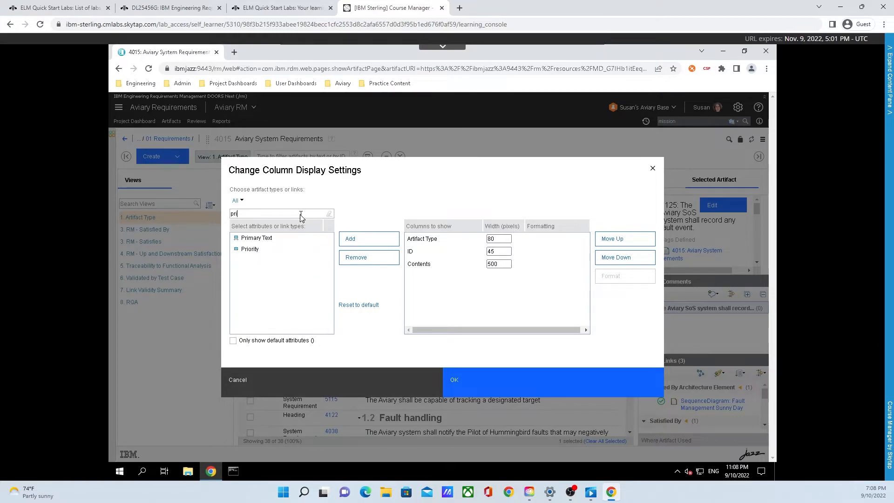
{"action": "left_click", "coordinate": [295, 249]}
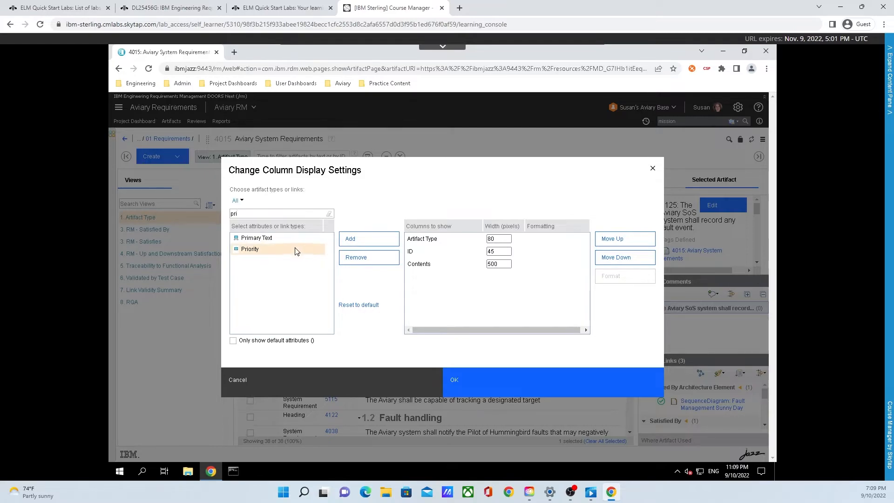
{"action": "left_click", "coordinate": [358, 239]}
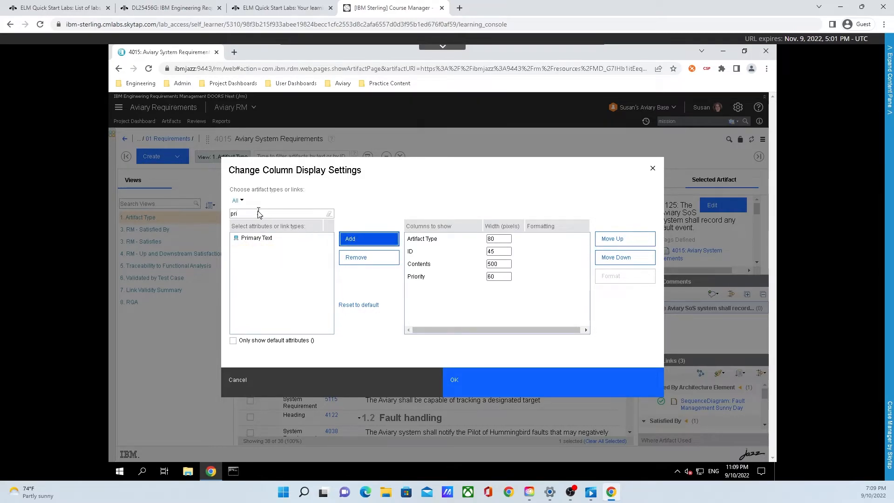
Step: Find the Verification Method attribute, add it to the columns to show, and apply the column settings
{"action": "left_click_drag", "start_coordinate": [259, 214], "coordinate": [224, 215]}
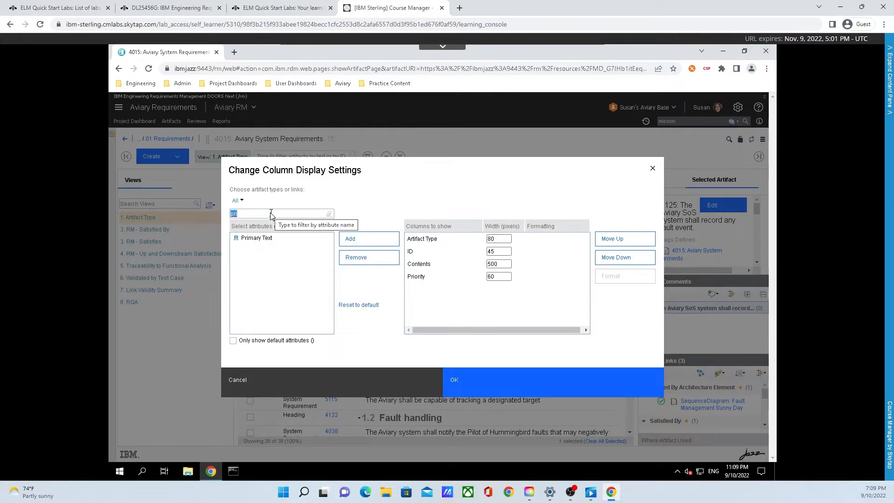
{"action": "type", "text": "met"}
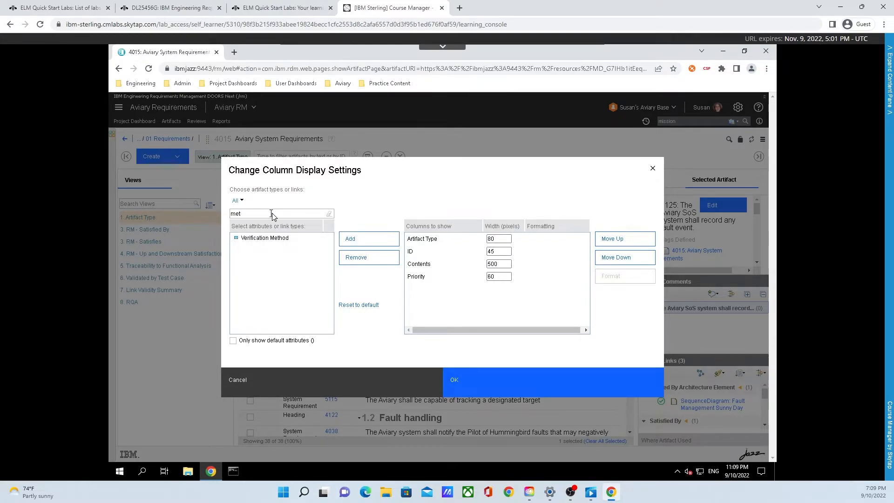
{"action": "left_click", "coordinate": [285, 240]}
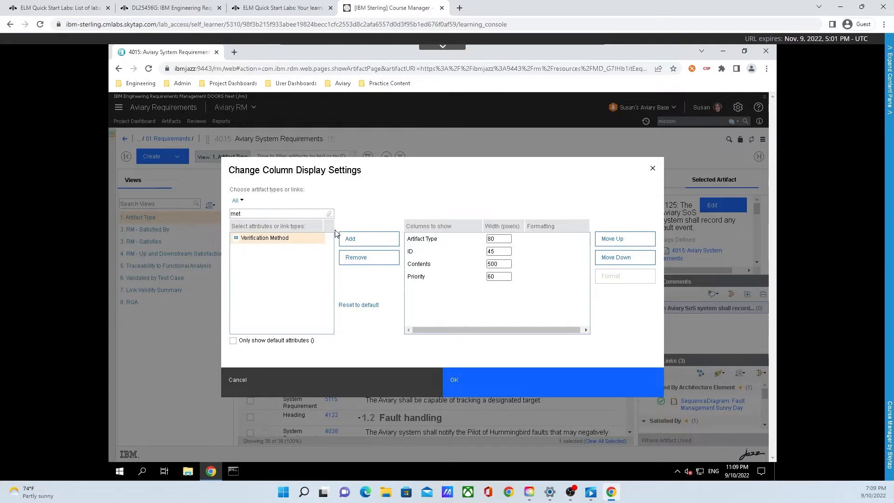
{"action": "left_click", "coordinate": [359, 240]}
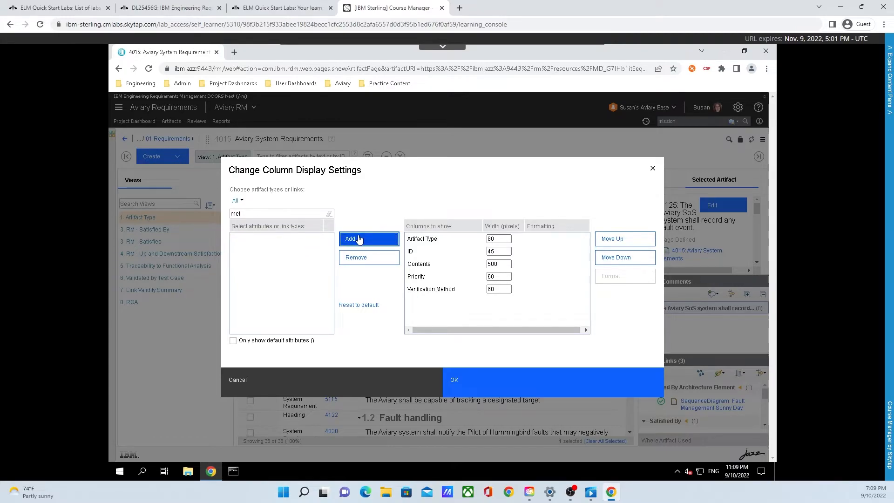
{"action": "left_click", "coordinate": [523, 381]}
{"action": "left_click", "coordinate": [524, 386]}
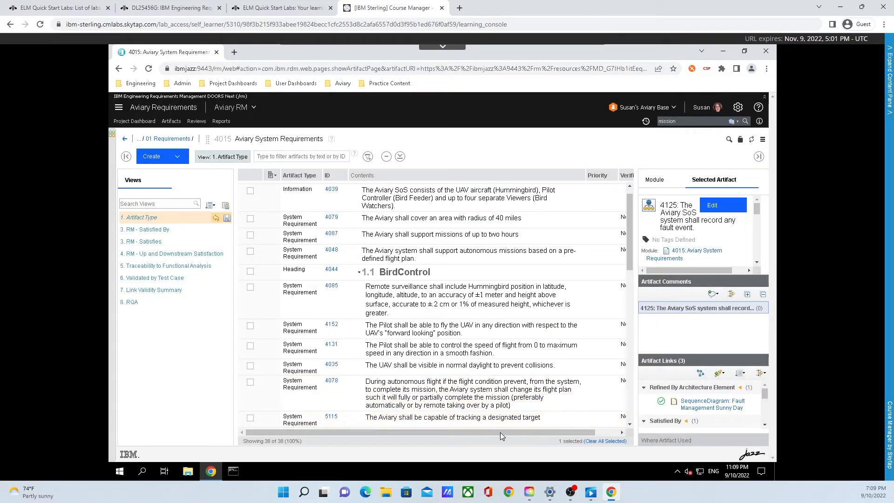
Step: Widen the Verification Method column to 150 pixels in the column display settings
{"action": "left_click_drag", "start_coordinate": [502, 433], "coordinate": [565, 434]}
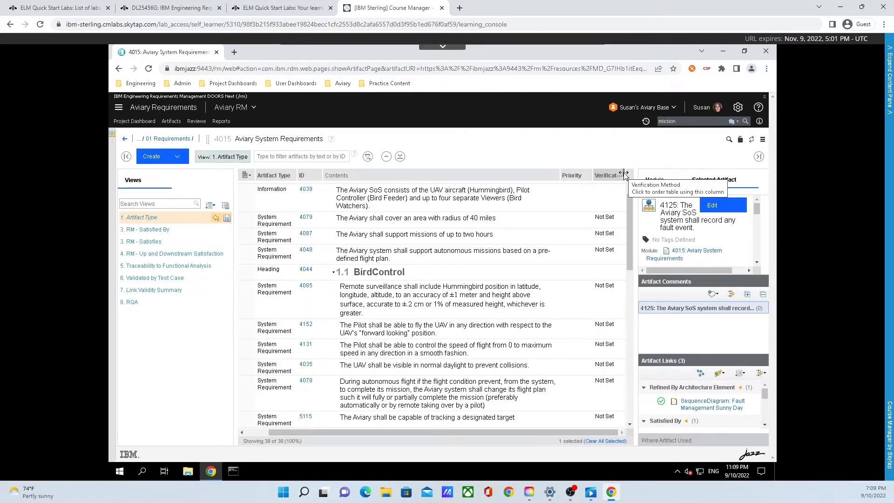
{"action": "left_click_drag", "start_coordinate": [623, 174], "coordinate": [634, 176]}
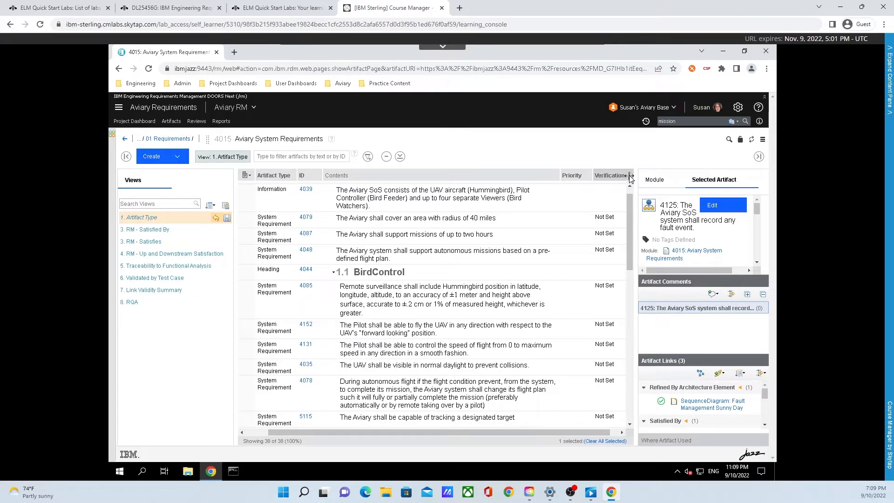
{"action": "left_click", "coordinate": [246, 176]}
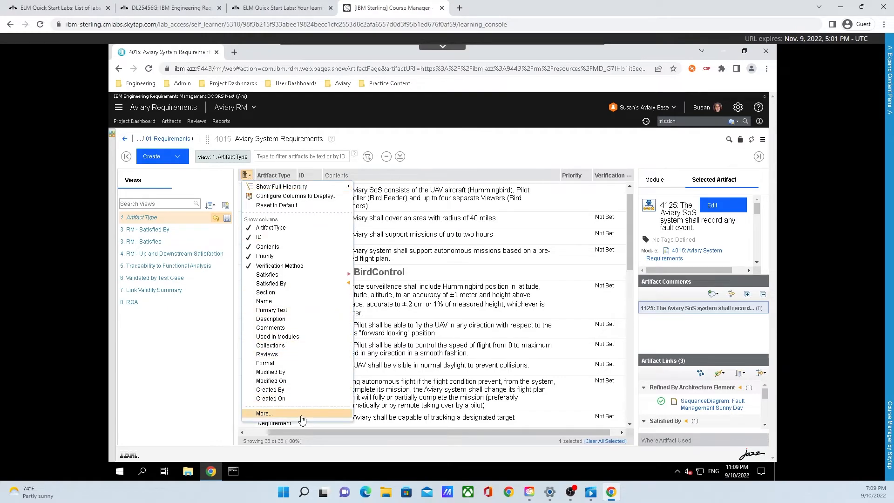
{"action": "left_click", "coordinate": [302, 416]}
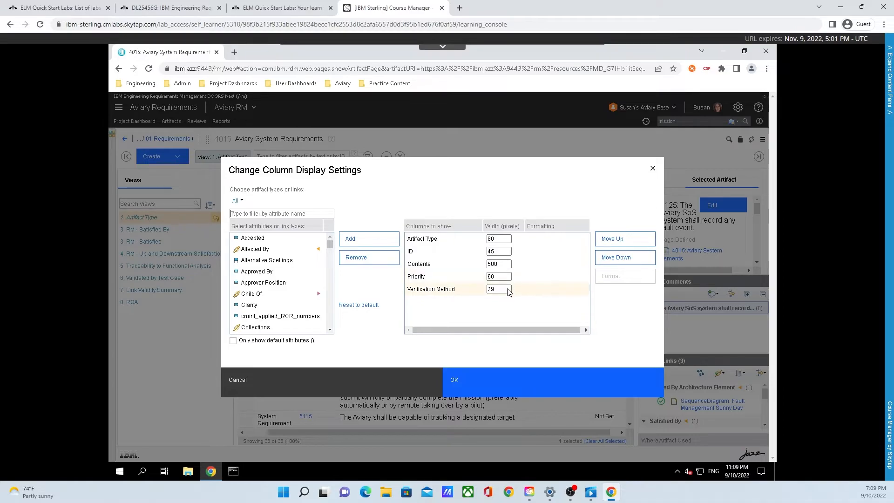
{"action": "left_click_drag", "start_coordinate": [503, 294], "coordinate": [486, 290]}
{"action": "type", "text": "150"}
{"action": "left_click", "coordinate": [514, 390]}
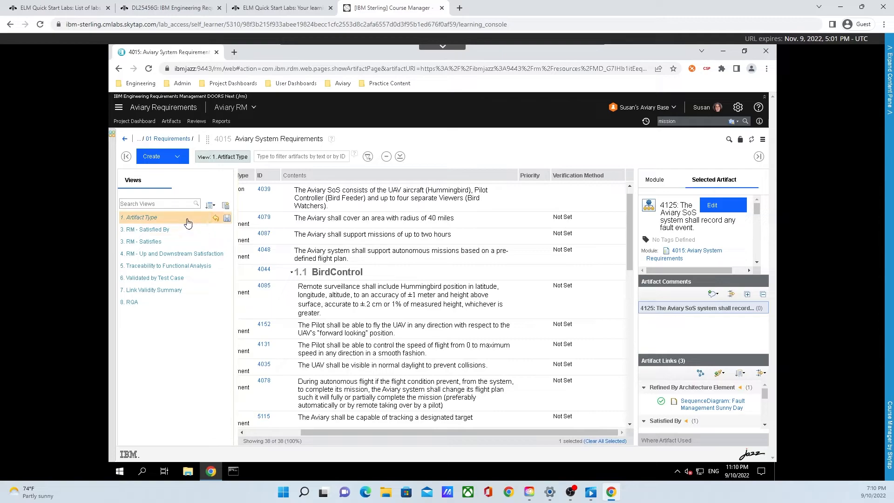
Step: Save the current column layout as a new shared view named "9. Requirements Attributes" for just this module, with the description "Team view"
{"action": "left_click", "coordinate": [226, 206]}
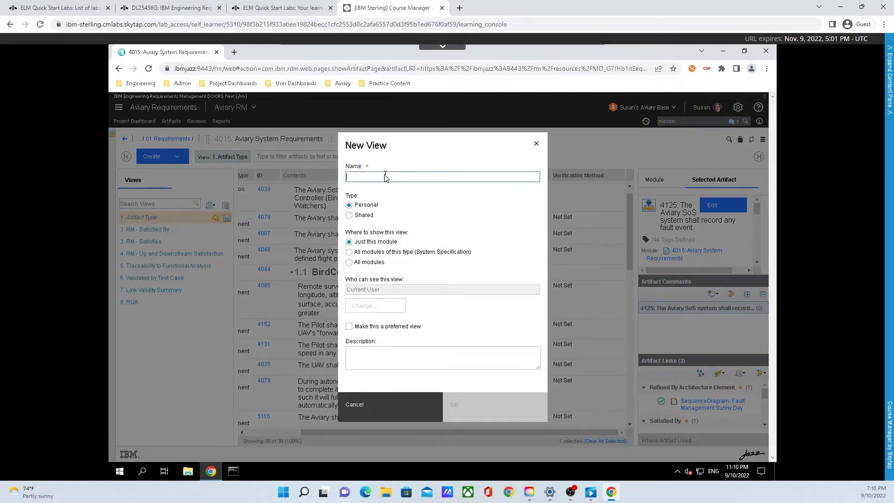
{"action": "type", "text": "9"}
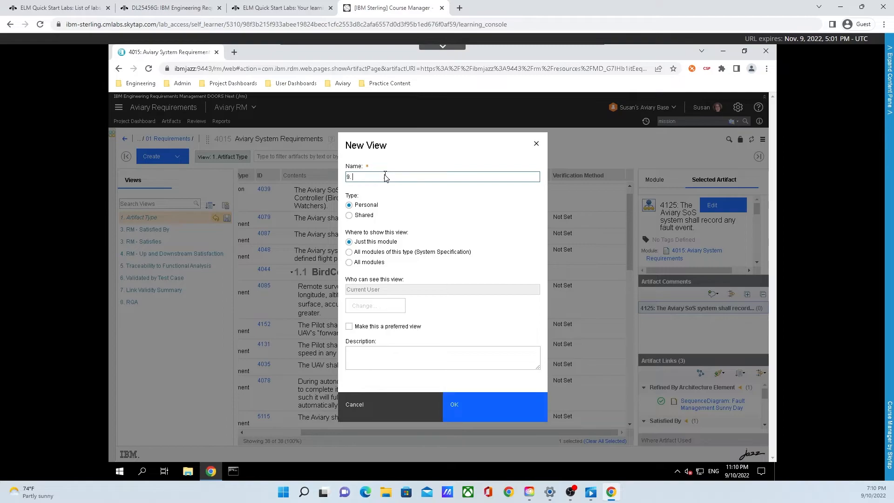
{"action": "type", "text": ". Requirements Attributes"}
{"action": "left_click", "coordinate": [364, 216]}
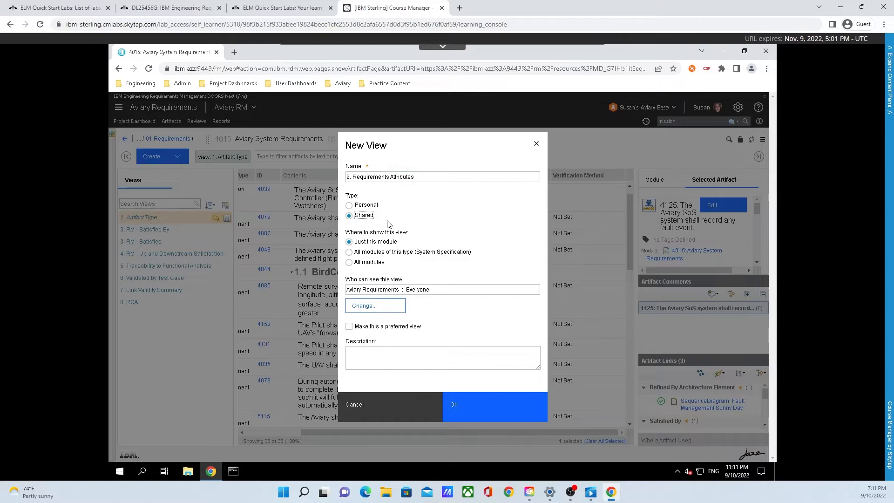
{"action": "left_click", "coordinate": [380, 357]}
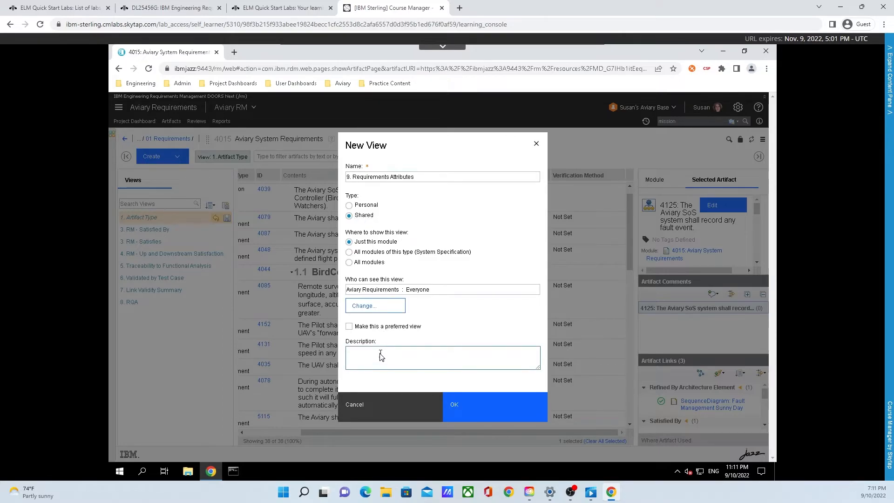
{"action": "type", "text": "Team view"}
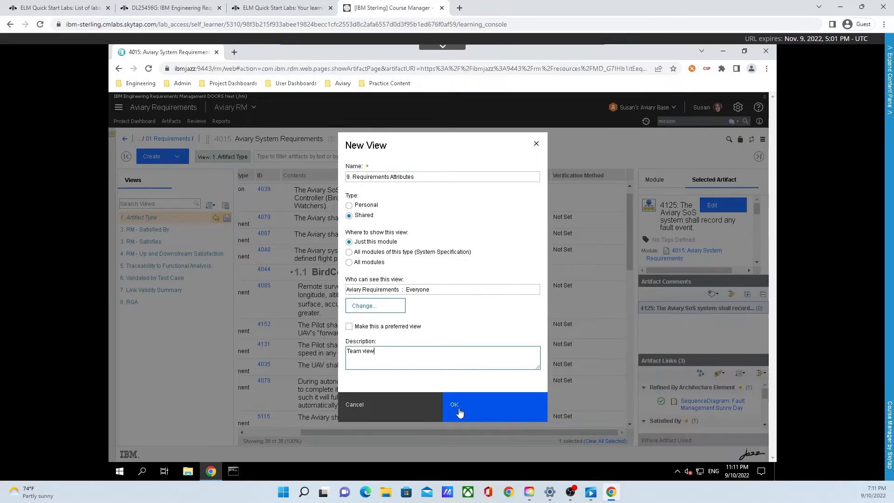
{"action": "left_click", "coordinate": [460, 413]}
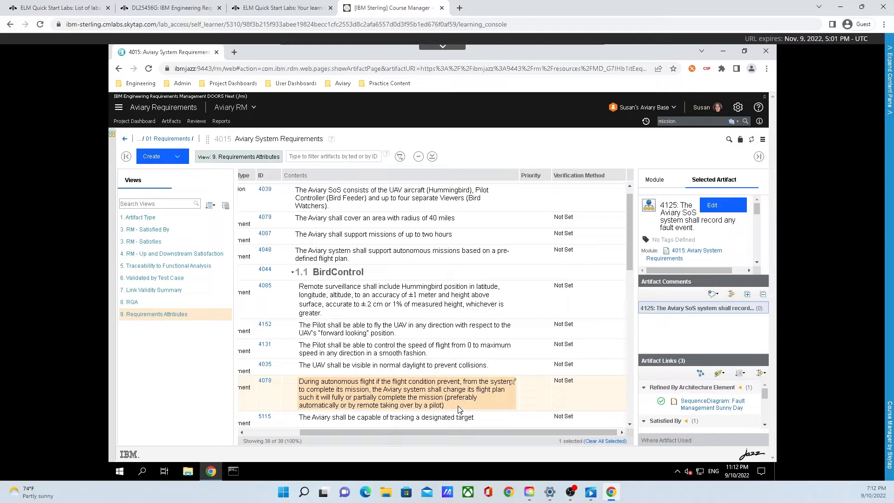
Step: Collapse the selected artifact's details sidebar and filter the module to artifact ID 4092
{"action": "left_click", "coordinate": [759, 157]}
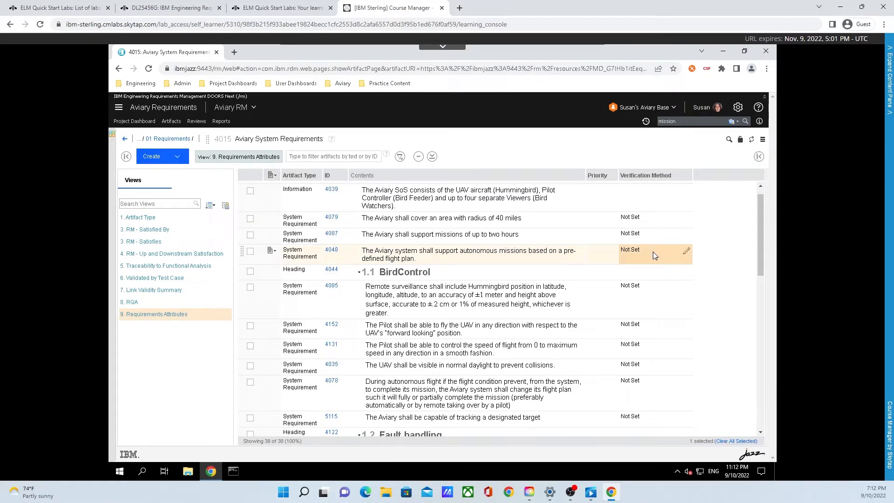
{"action": "scroll", "coordinate": [652, 256], "scroll_direction": "up", "scroll_amount": 1}
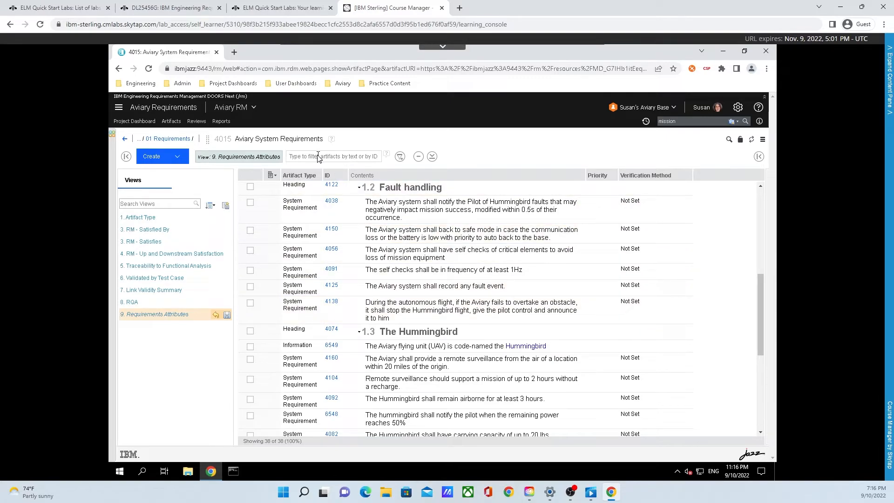
{"action": "type", "text": "4092"}
{"action": "key", "text": "Return"}
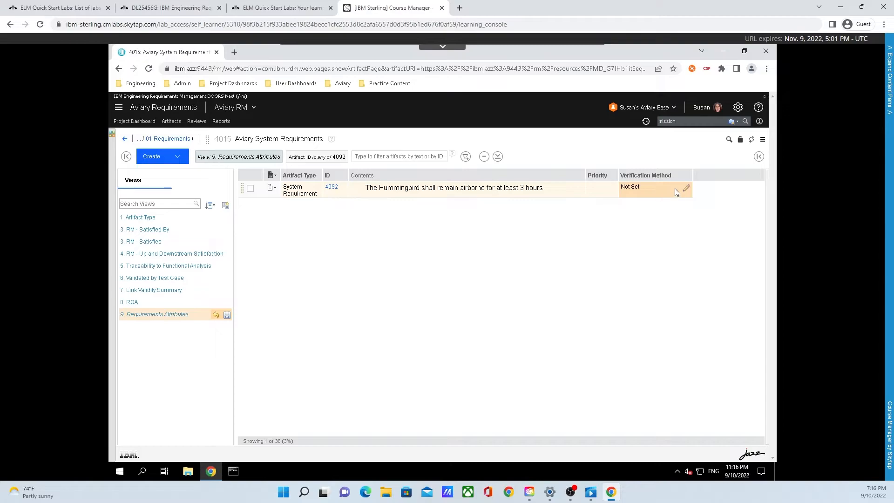
Step: Set the Verification Method of requirement 4092 to Test only, clearing the Not Set value
{"action": "left_click", "coordinate": [686, 189]}
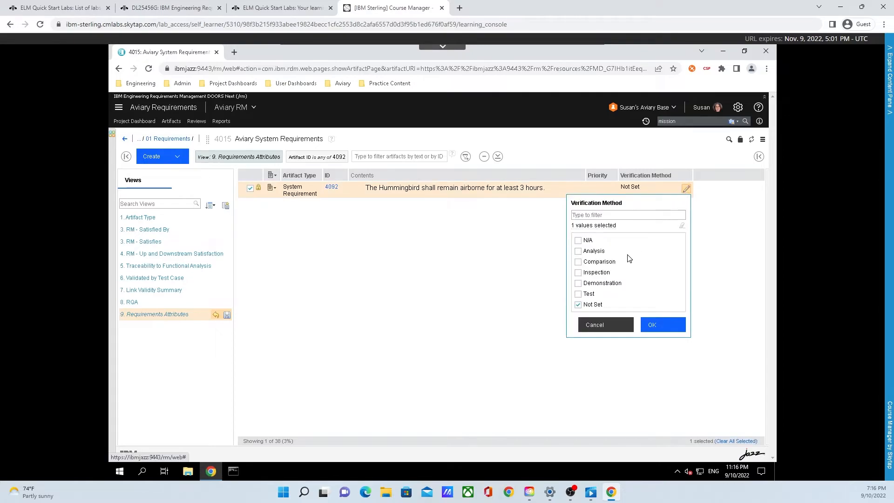
{"action": "left_click", "coordinate": [590, 297]}
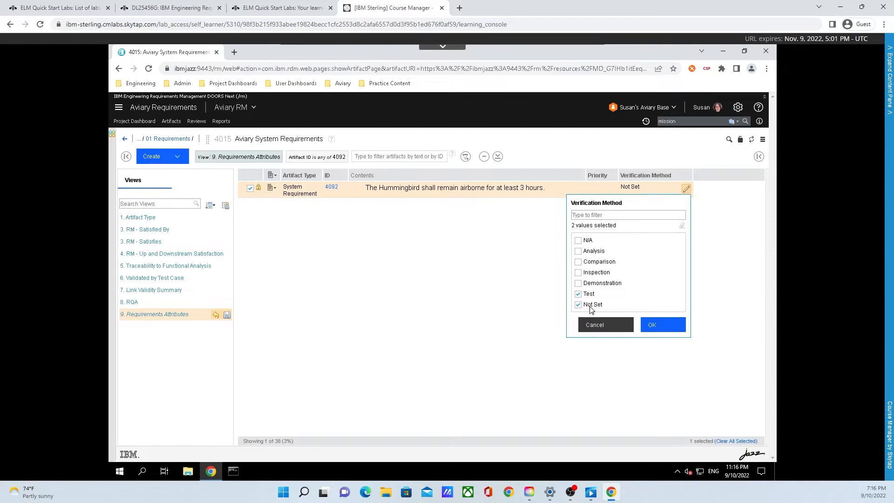
{"action": "left_click", "coordinate": [590, 306]}
{"action": "left_click", "coordinate": [657, 323]}
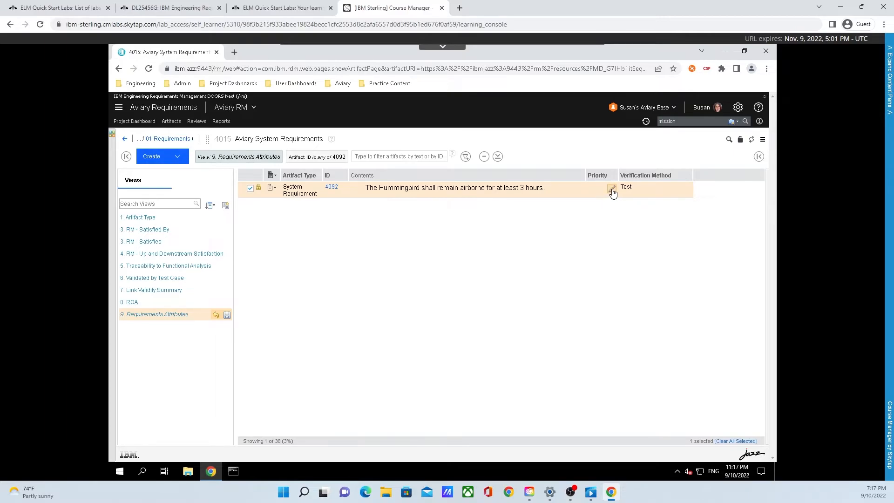
Step: Set the Priority of requirement 4092 to Low and remove the artifact ID filter
{"action": "left_click", "coordinate": [611, 189]}
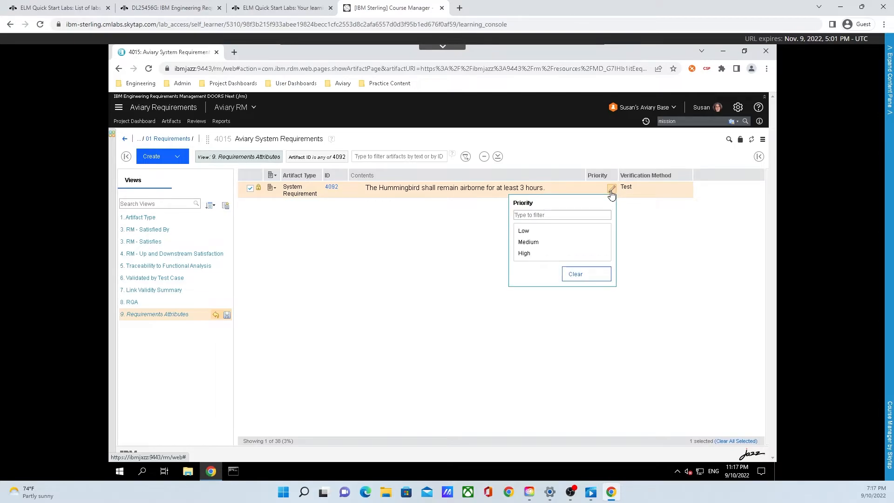
{"action": "left_click", "coordinate": [586, 232]}
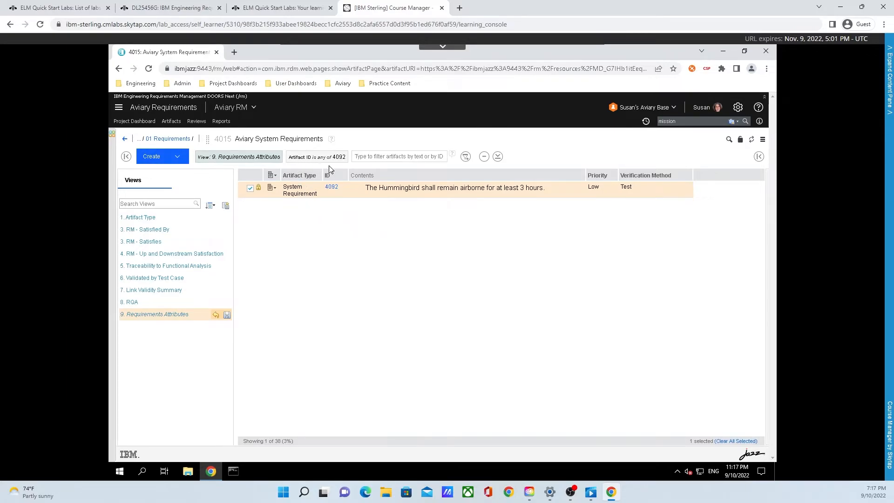
{"action": "mouse_move", "coordinate": [335, 161]}
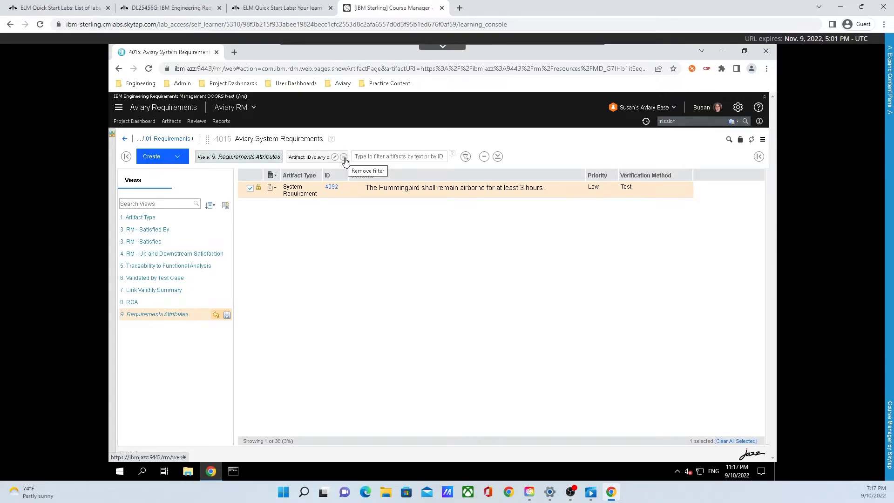
{"action": "left_click", "coordinate": [344, 158]}
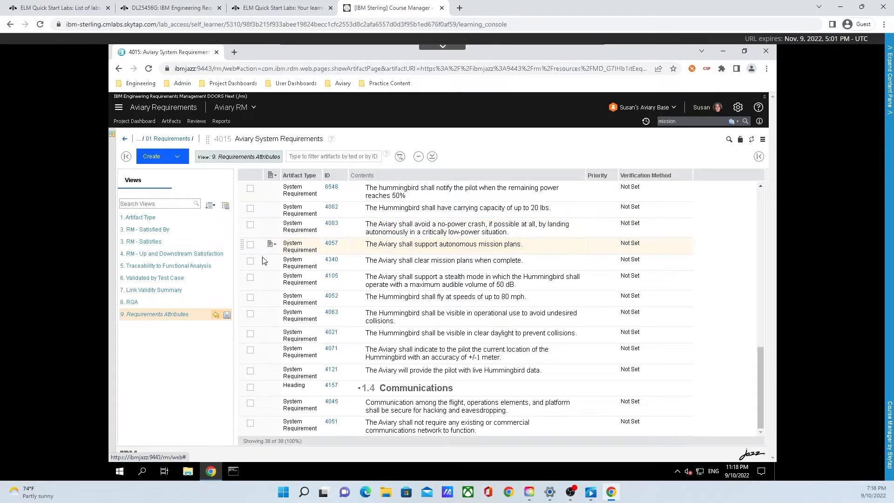
Step: Set the Priority attribute to Medium for requirements 4340, 4105, 4052 and 4063 together and save
{"action": "left_click", "coordinate": [250, 261]}
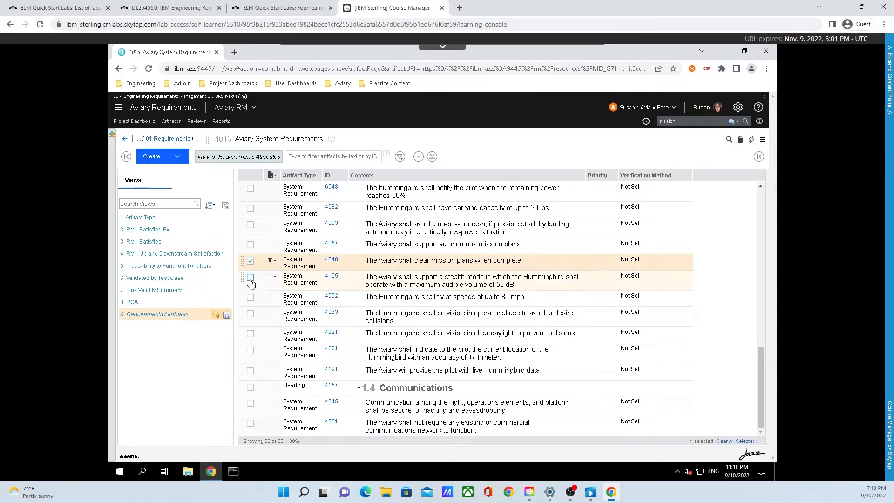
{"action": "left_click", "coordinate": [250, 277]}
{"action": "left_click", "coordinate": [250, 297]}
{"action": "left_click", "coordinate": [251, 314]}
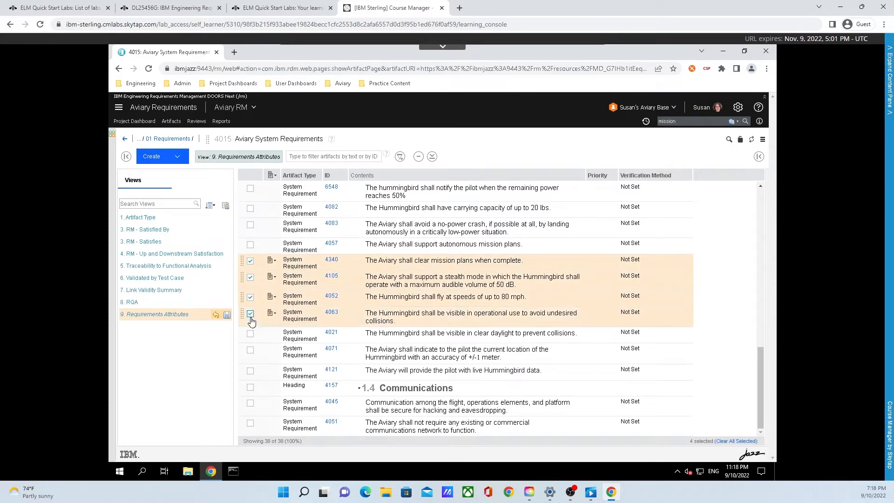
{"action": "left_click", "coordinate": [272, 264]}
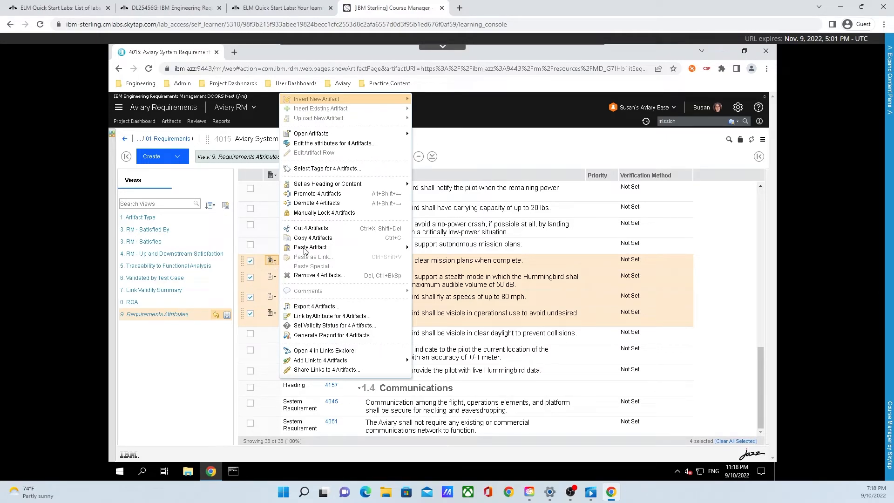
{"action": "left_click", "coordinate": [369, 145]}
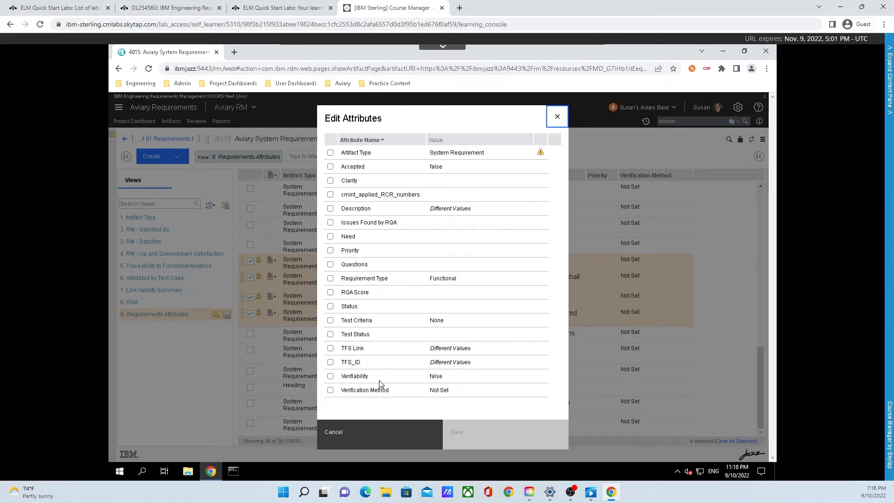
{"action": "left_click", "coordinate": [330, 250]}
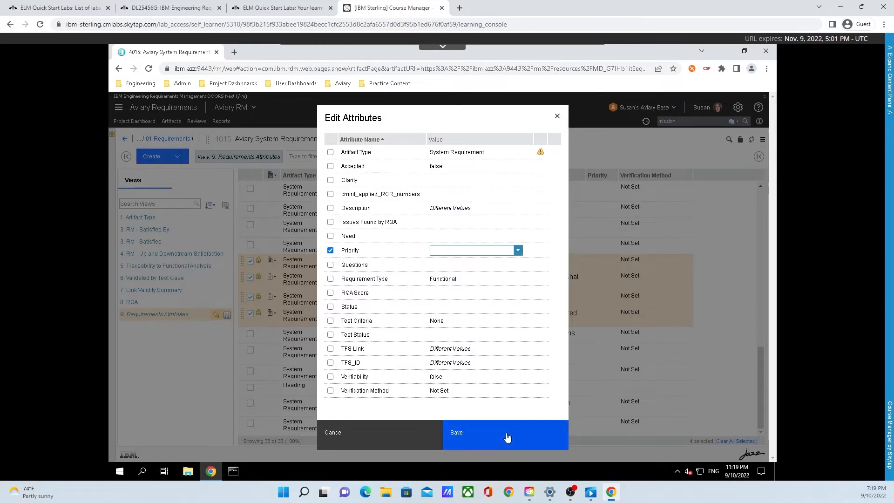
{"action": "left_click", "coordinate": [517, 251]}
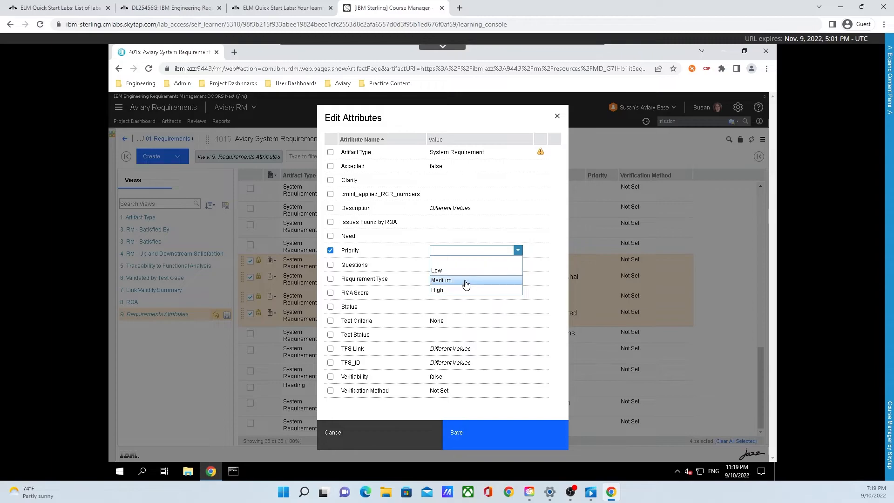
{"action": "left_click", "coordinate": [471, 280]}
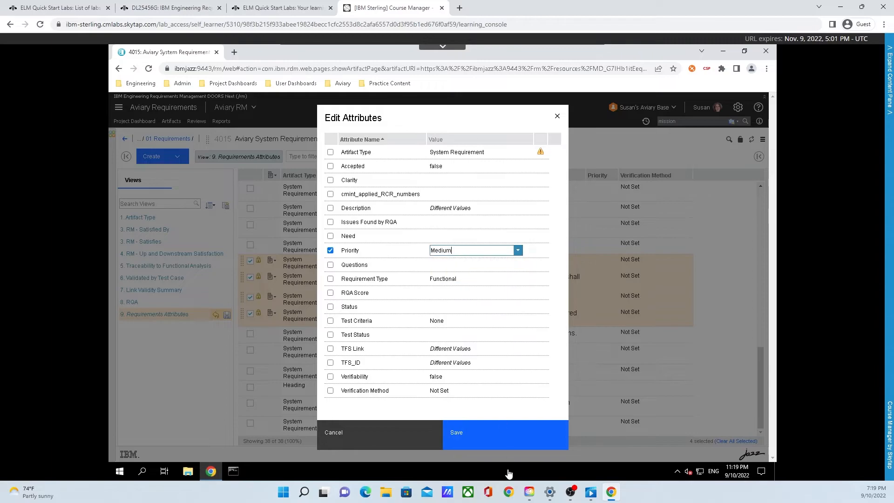
{"action": "left_click", "coordinate": [489, 439]}
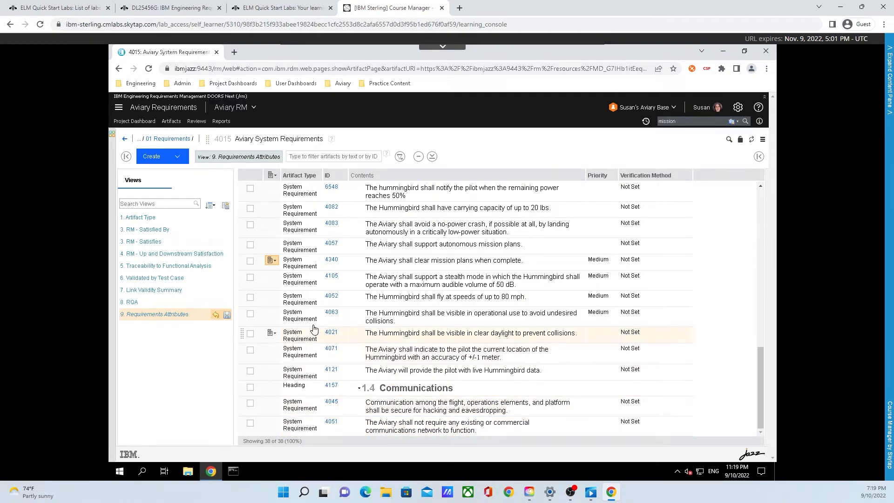
Step: Set the Verification Method to Demonstration and Test, without Not Set, for requirements 4052, 4063, 4021, 4071 and 4121 together and save
{"action": "left_click", "coordinate": [250, 297]}
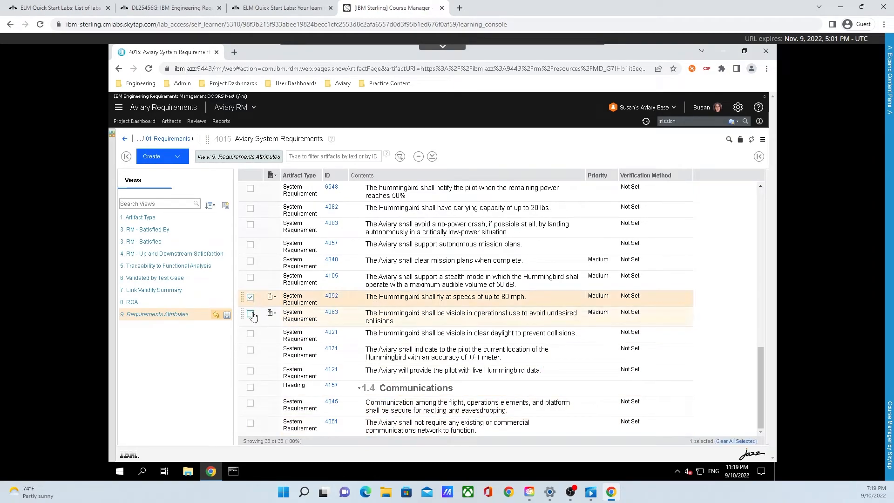
{"action": "left_click", "coordinate": [250, 314]}
{"action": "left_click", "coordinate": [250, 334]}
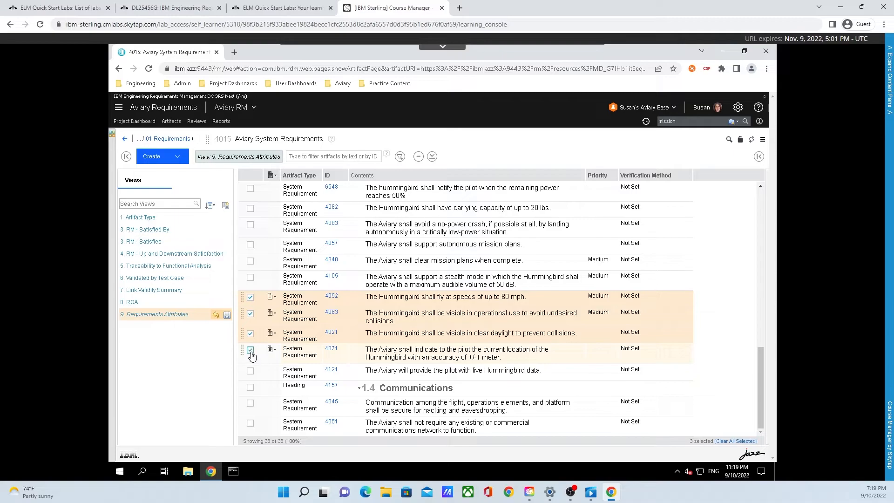
{"action": "left_click", "coordinate": [250, 349]}
{"action": "left_click", "coordinate": [250, 370]}
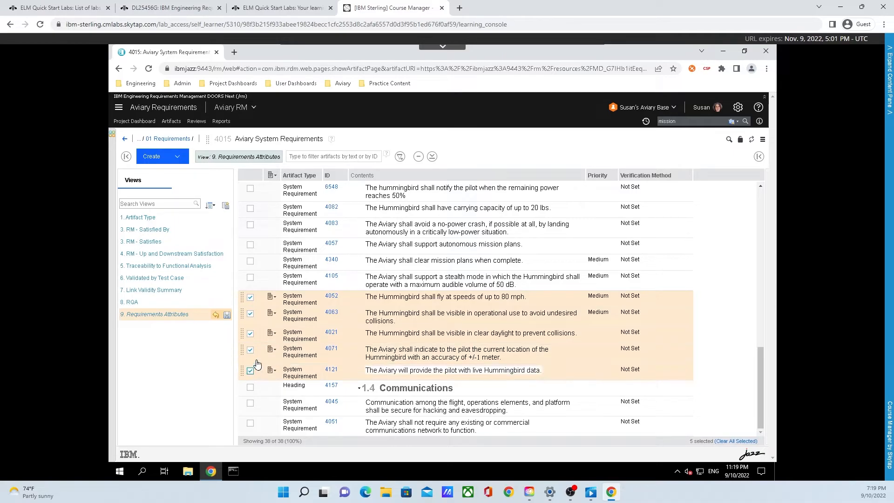
{"action": "left_click", "coordinate": [276, 300]}
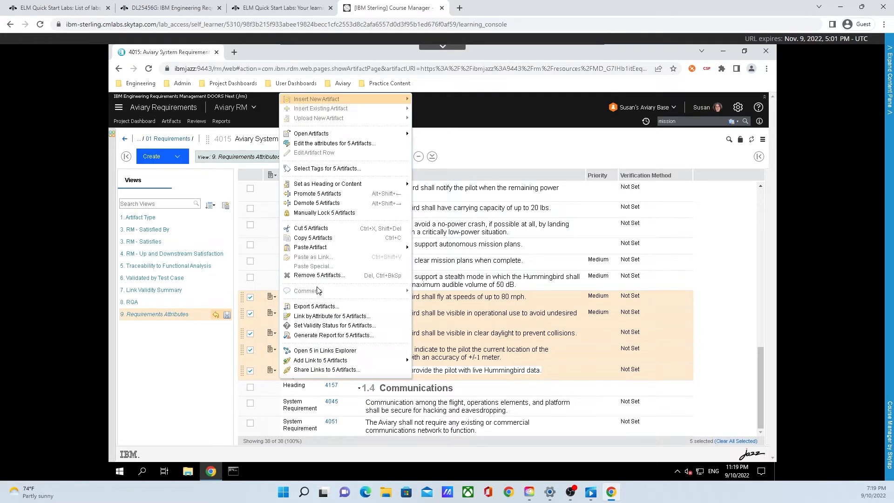
{"action": "left_click", "coordinate": [378, 146]}
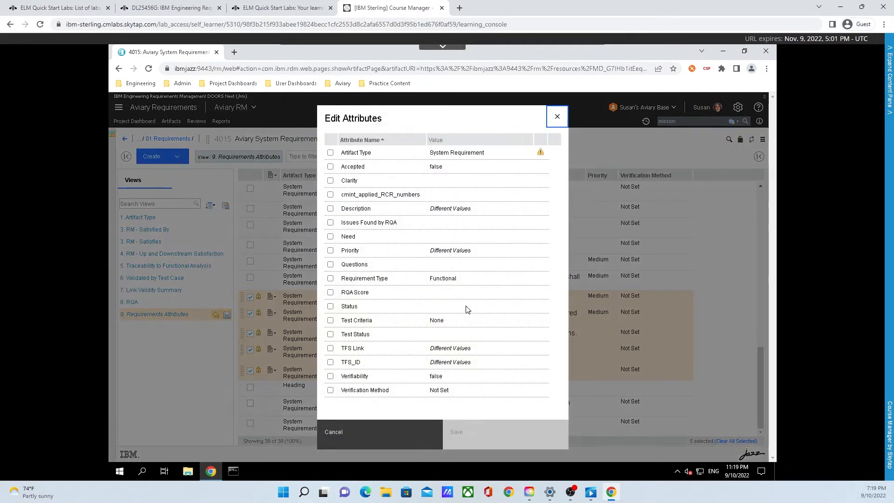
{"action": "left_click", "coordinate": [330, 390]}
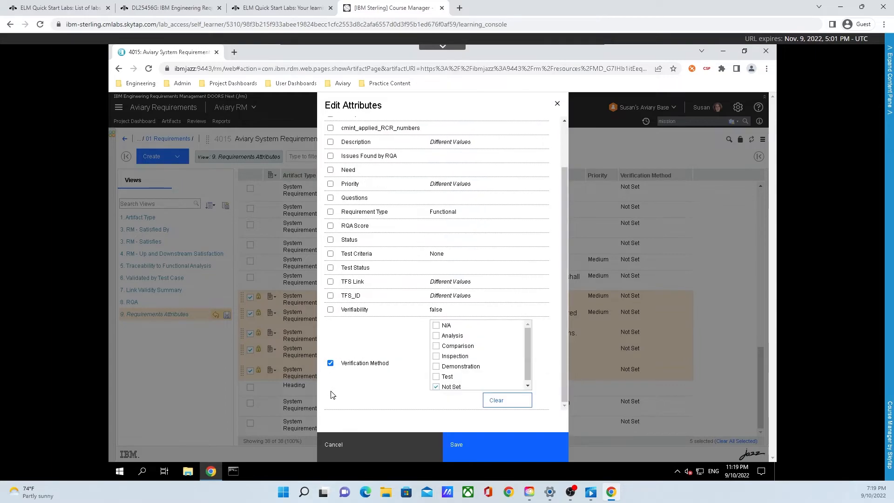
{"action": "scroll", "coordinate": [438, 370], "scroll_direction": "down", "scroll_amount": 1}
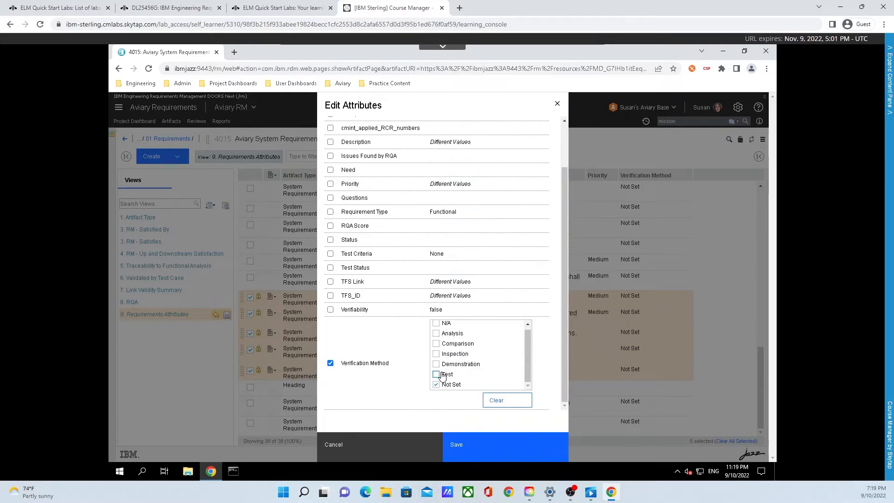
{"action": "left_click", "coordinate": [437, 367]}
{"action": "left_click", "coordinate": [436, 374]}
{"action": "left_click", "coordinate": [451, 384]}
{"action": "left_click", "coordinate": [468, 446]}
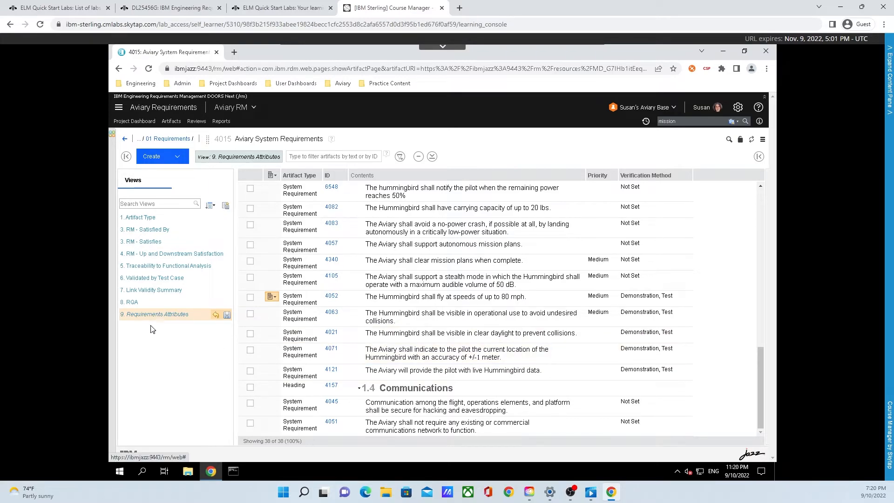
Step: Save the changes to the "9. Requirements Attributes" view and open the module's history
{"action": "left_click", "coordinate": [228, 315]}
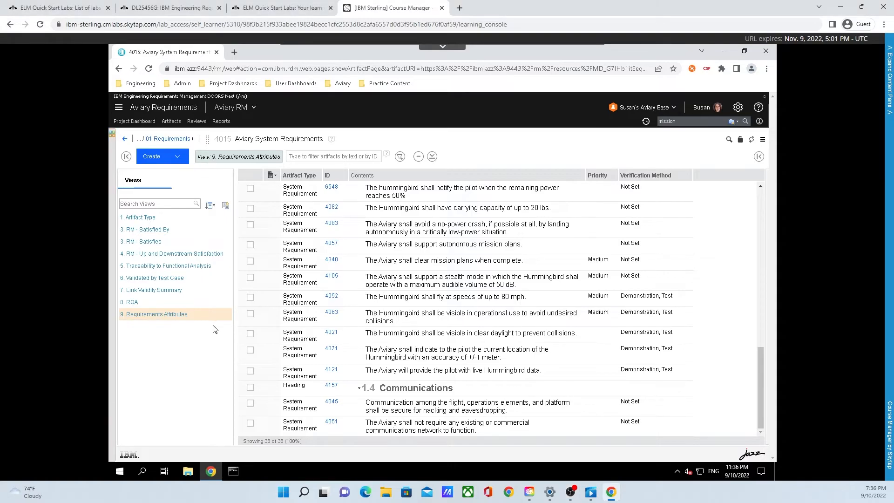
{"action": "left_click", "coordinate": [763, 140]}
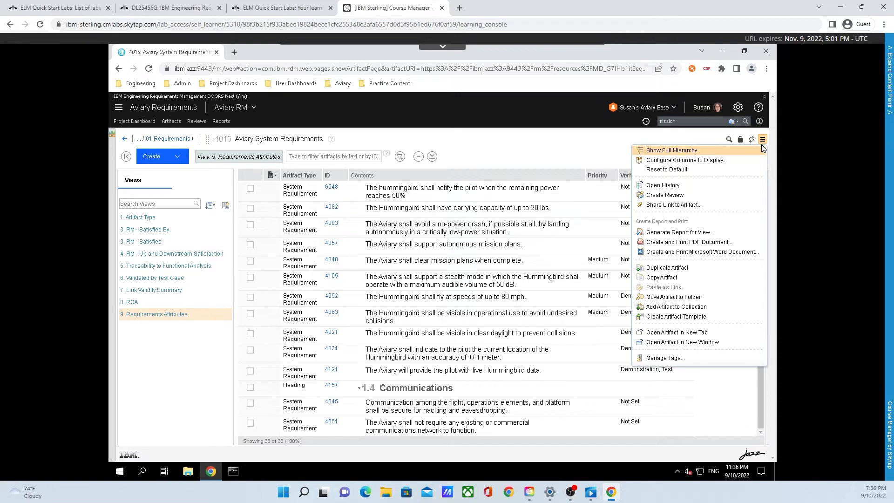
{"action": "left_click", "coordinate": [729, 184]}
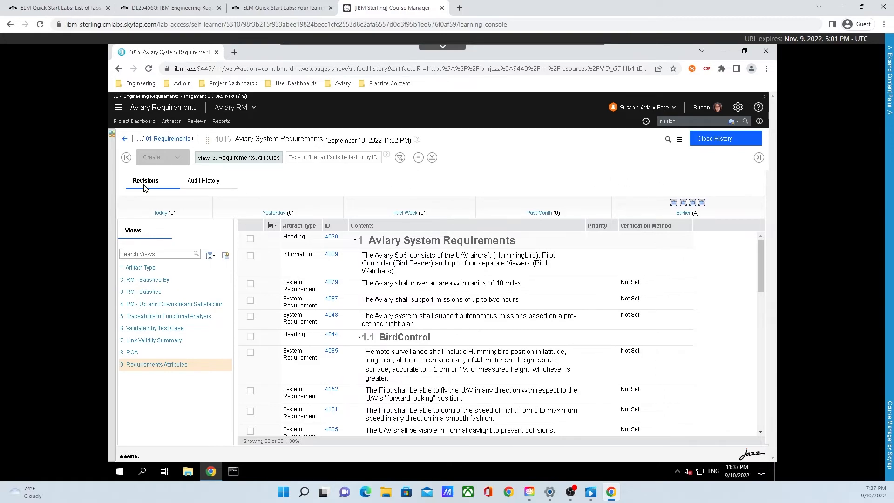
Step: Review the module's audit history with all entries expanded, checking the attribute, comment and link changes, and close the history
{"action": "left_click", "coordinate": [209, 181]}
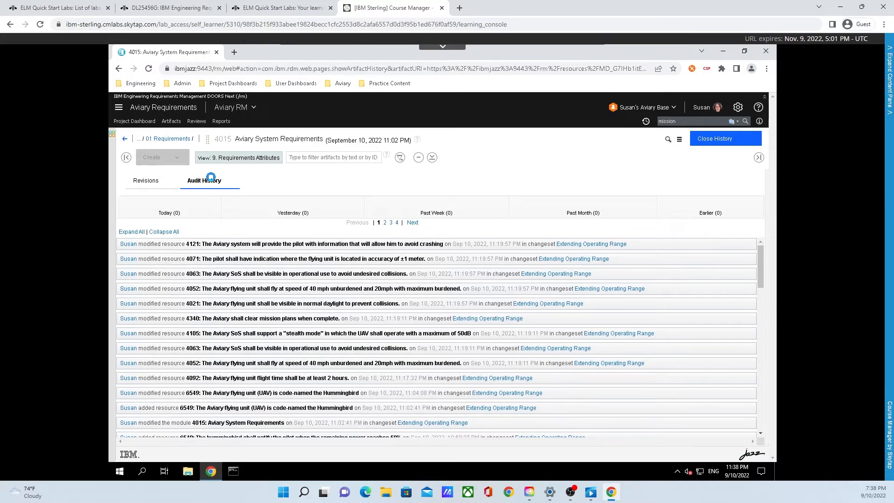
{"action": "left_click", "coordinate": [131, 233]}
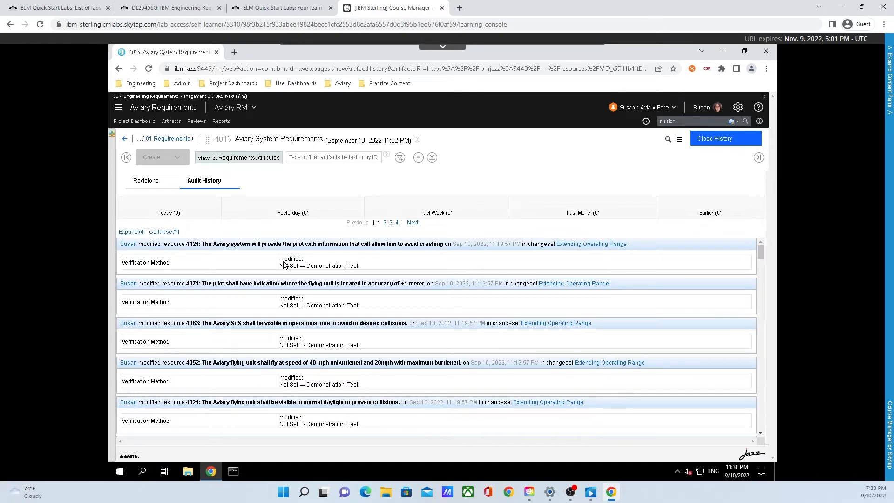
{"action": "scroll", "coordinate": [286, 259], "scroll_direction": "down", "scroll_amount": 10}
{"action": "scroll", "coordinate": [288, 256], "scroll_direction": "down", "scroll_amount": 5}
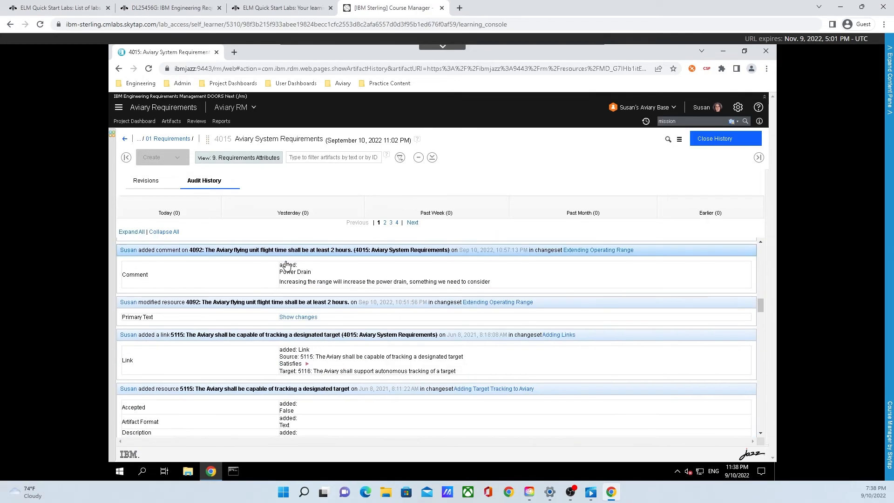
{"action": "scroll", "coordinate": [279, 270], "scroll_direction": "down", "scroll_amount": 6}
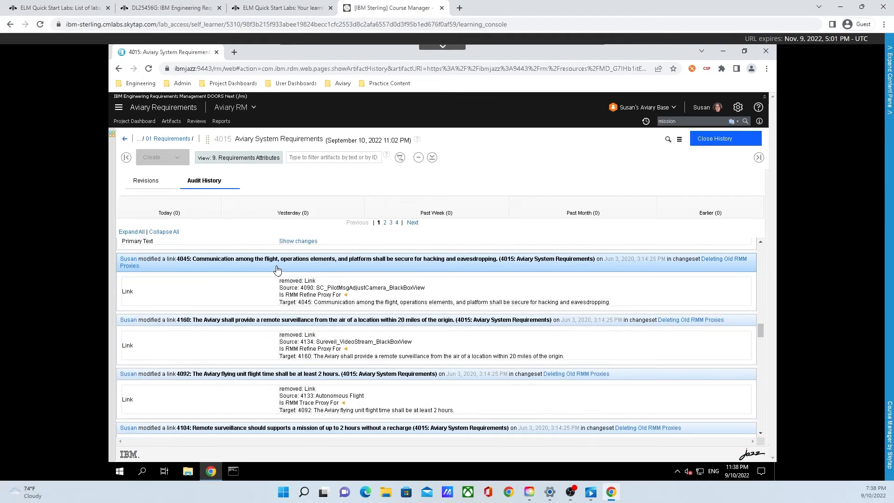
{"action": "scroll", "coordinate": [271, 273], "scroll_direction": "down", "scroll_amount": 4}
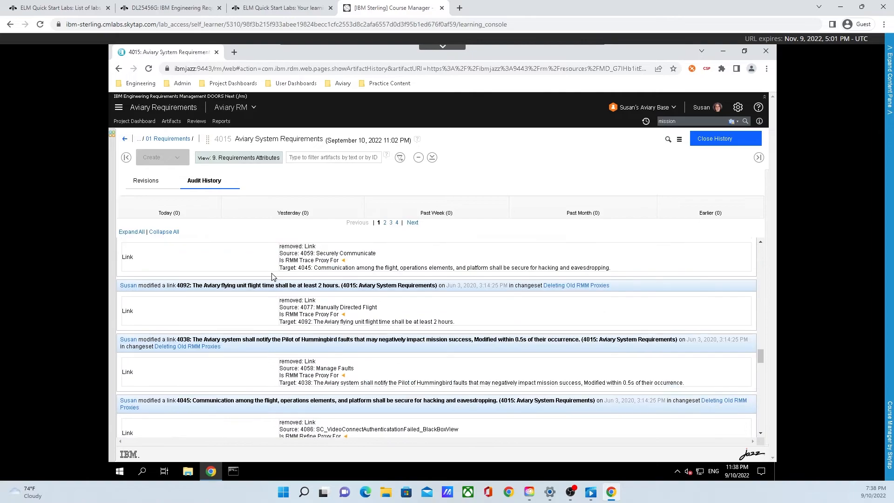
{"action": "scroll", "coordinate": [269, 273], "scroll_direction": "up", "scroll_amount": 15}
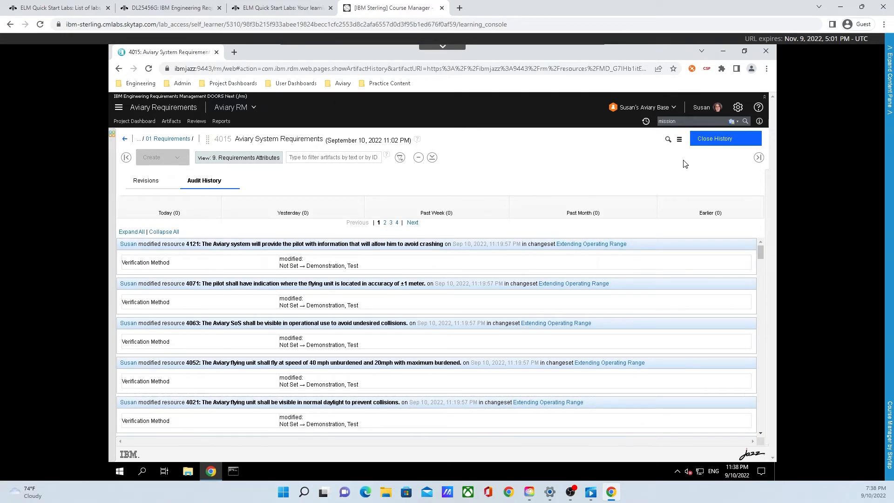
{"action": "left_click", "coordinate": [712, 145]}
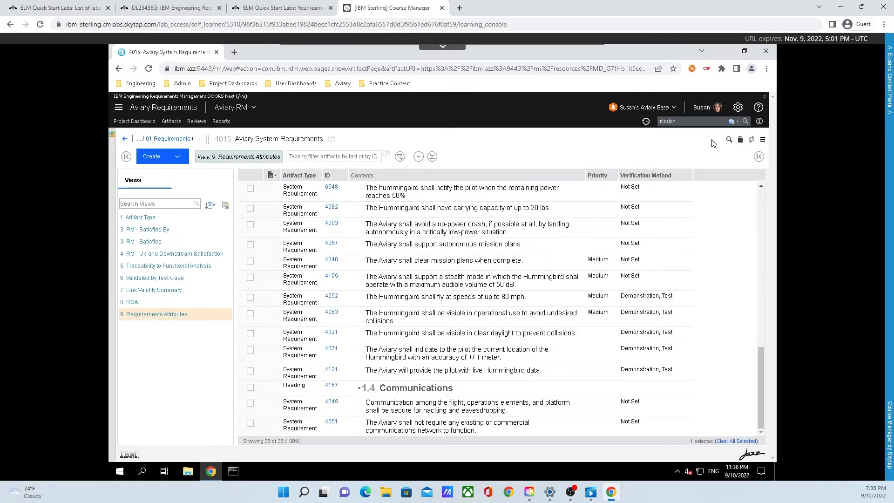
Step: Switch to the "3. RM - Satisfies" view and mark the Satisfies link from requirement 4092 to 4088 as valid
{"action": "left_click", "coordinate": [200, 241]}
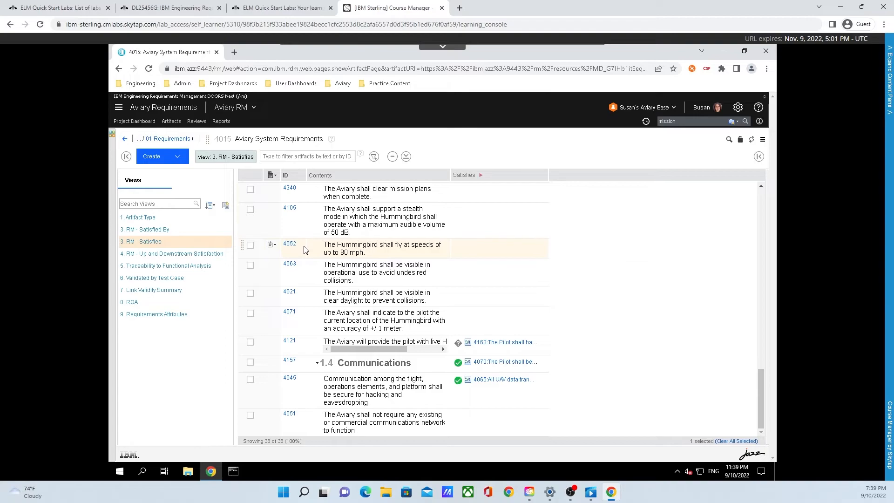
{"action": "scroll", "coordinate": [302, 250], "scroll_direction": "up", "scroll_amount": 3}
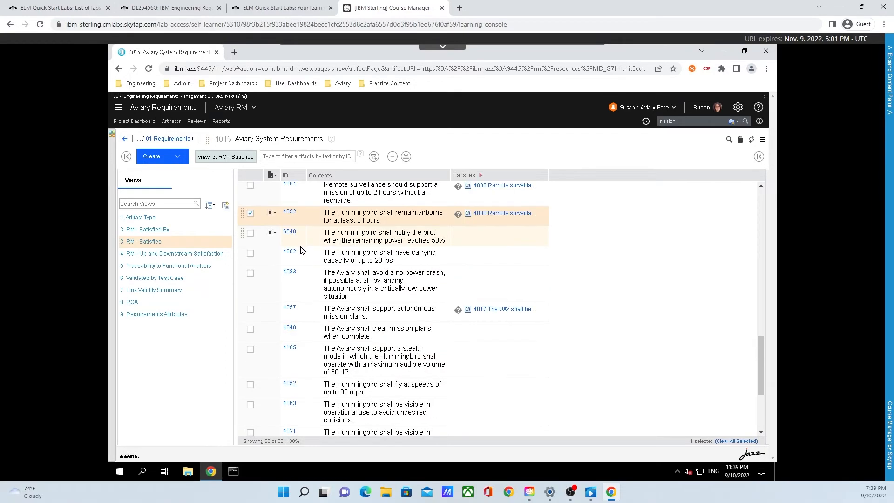
{"action": "scroll", "coordinate": [301, 250], "scroll_direction": "up", "scroll_amount": 3}
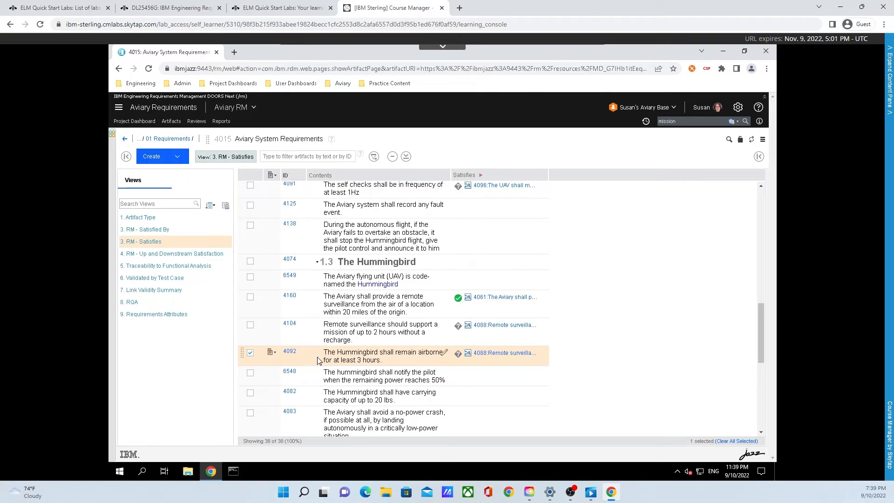
{"action": "left_click", "coordinate": [459, 357]}
{"action": "left_click", "coordinate": [469, 366]}
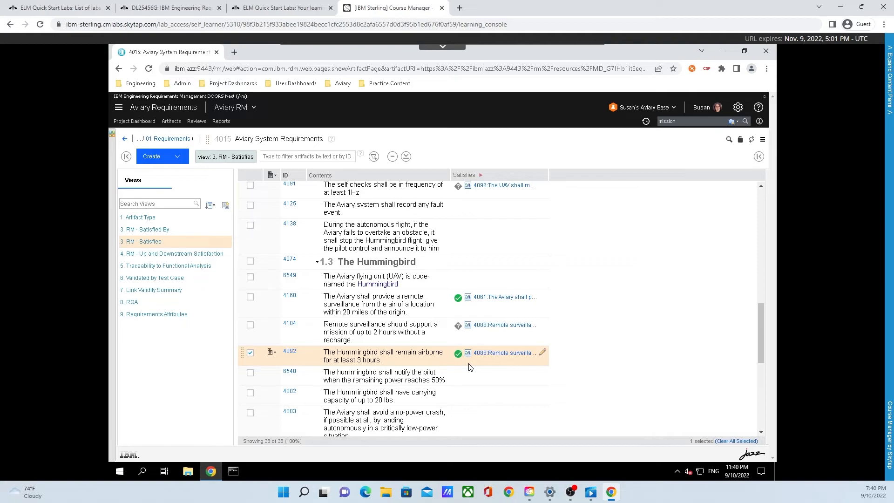
Step: Compare the change set with its stream and list the artifacts that exist in both configurations but differ
{"action": "left_click", "coordinate": [633, 110]}
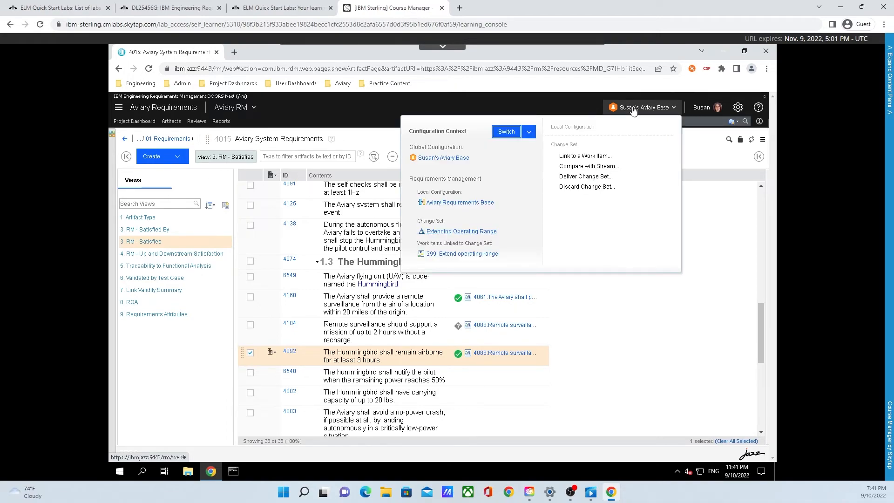
{"action": "left_click", "coordinate": [608, 167]}
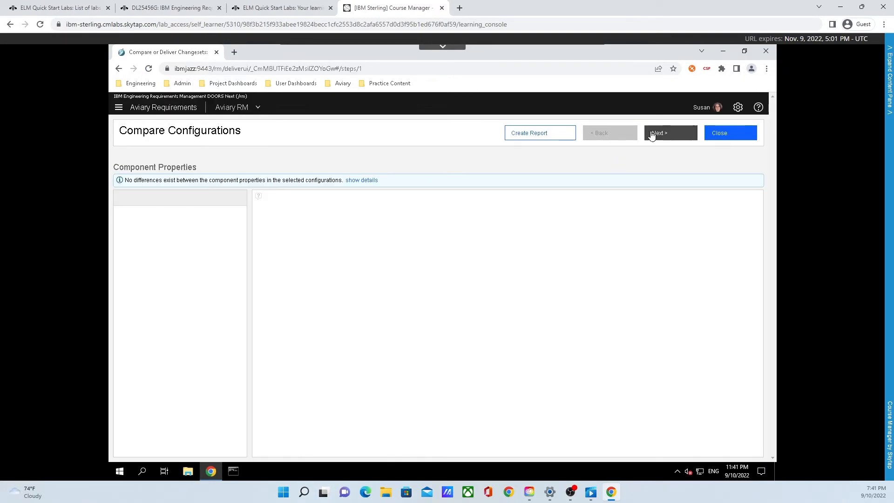
{"action": "left_click", "coordinate": [659, 135]}
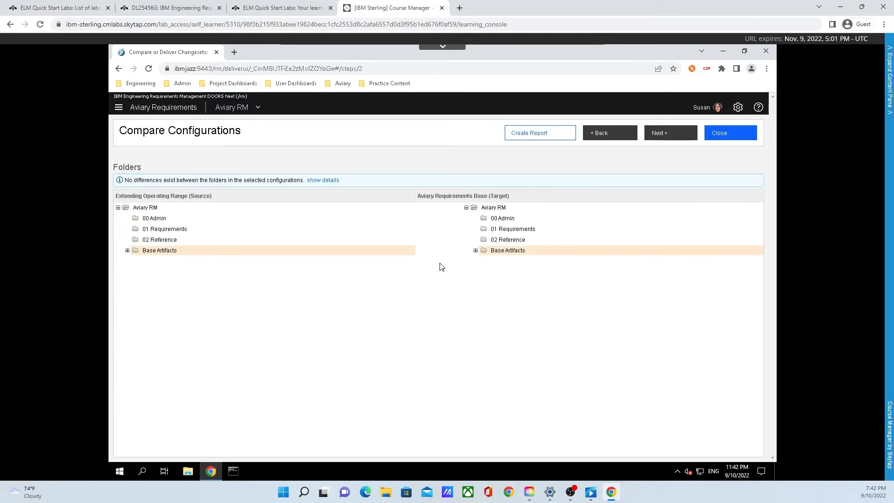
{"action": "left_click", "coordinate": [675, 136]}
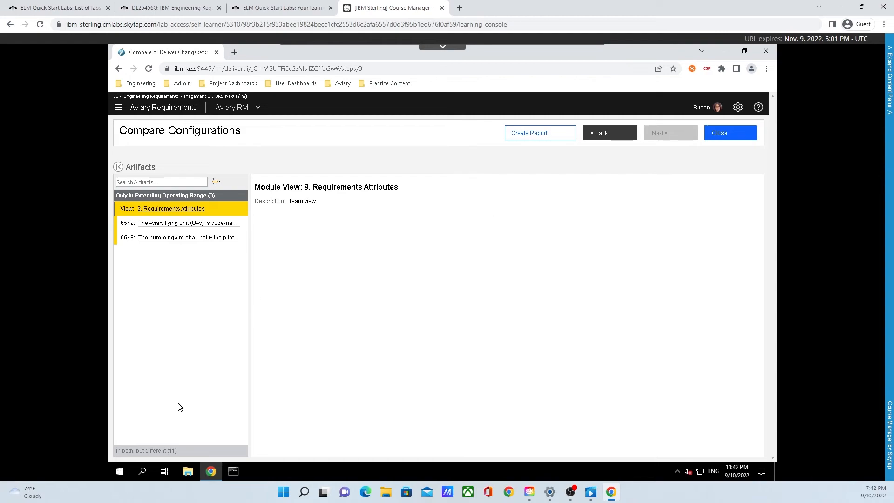
{"action": "left_click", "coordinate": [180, 449]}
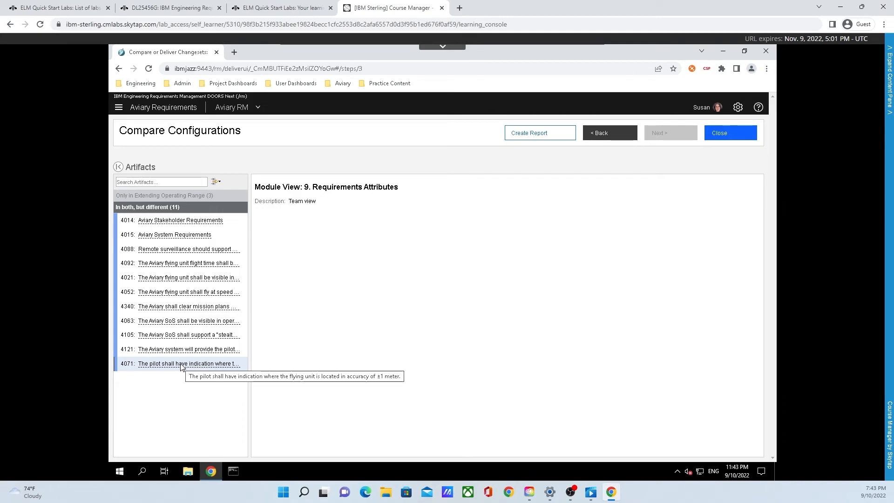
Step: Examine the differences in module 4015, comparing requirement 4092's attributes and primary text between both configurations, and close the artifact comparison
{"action": "left_click", "coordinate": [176, 237]}
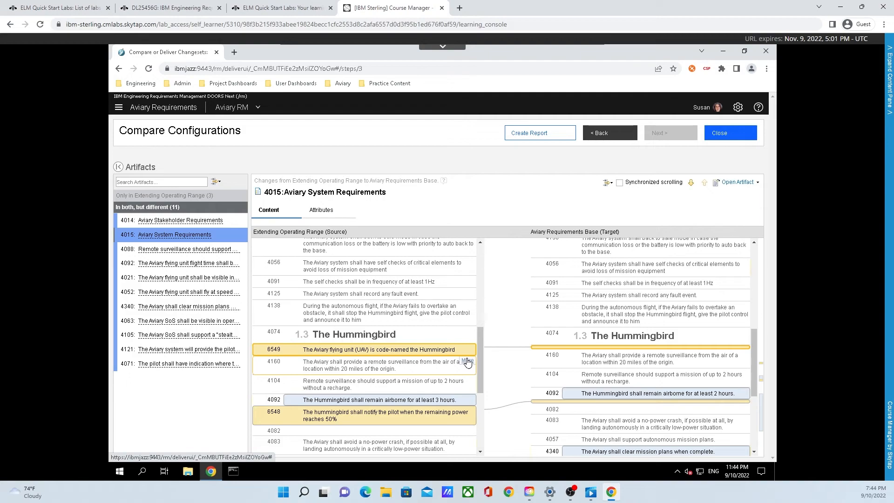
{"action": "mouse_move", "coordinate": [463, 404]}
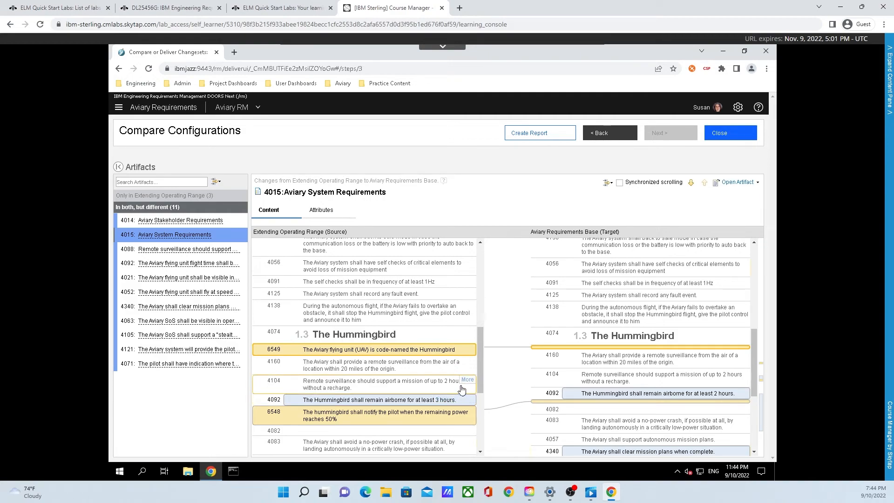
{"action": "left_click", "coordinate": [464, 399]}
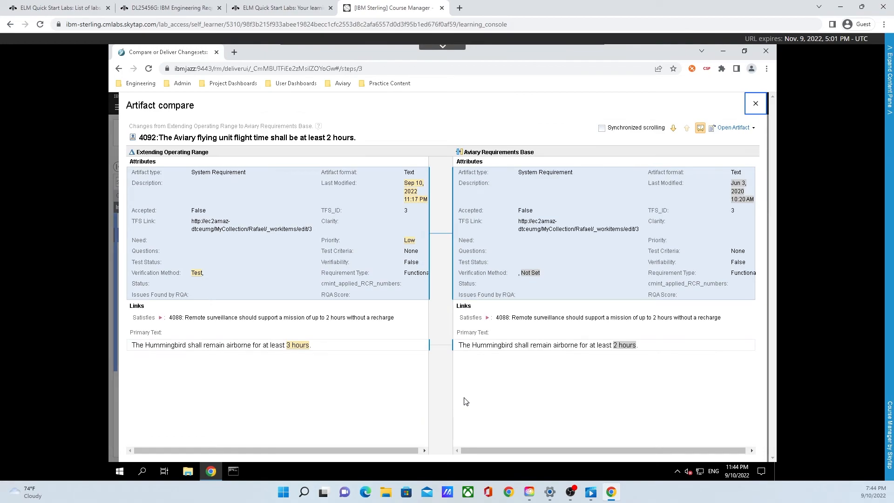
{"action": "left_click", "coordinate": [407, 347]}
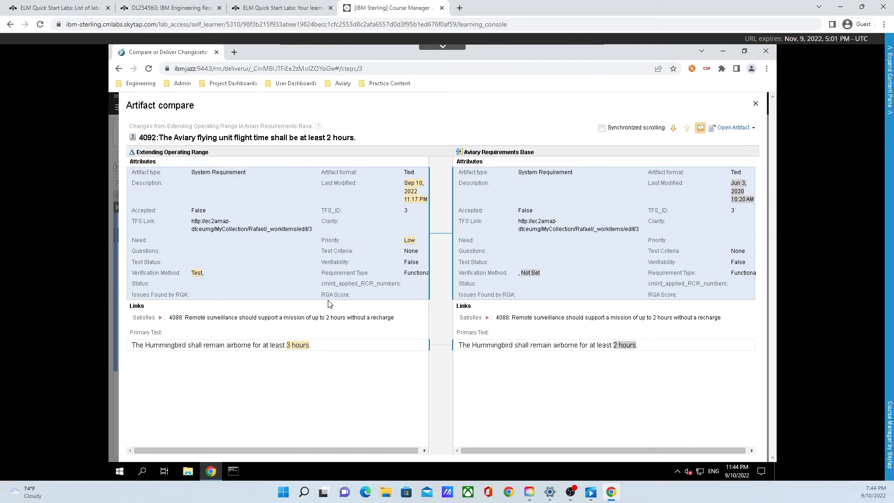
{"action": "left_click", "coordinate": [735, 132]}
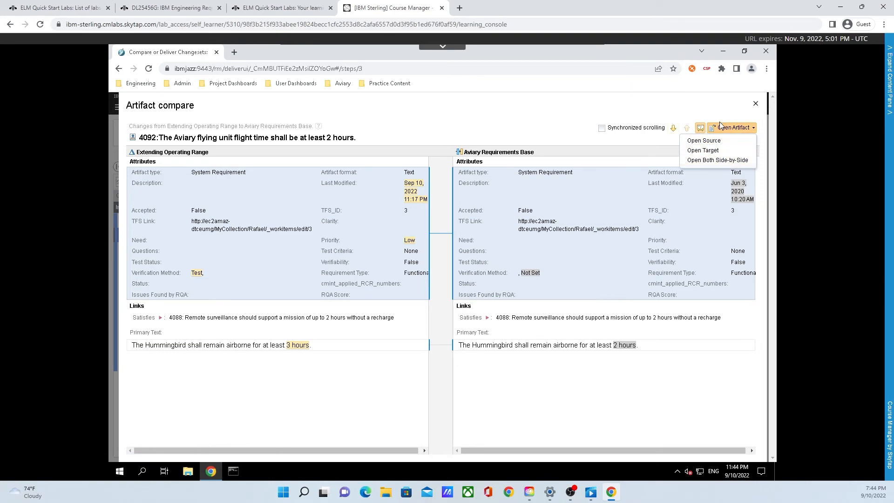
{"action": "left_click", "coordinate": [725, 129]}
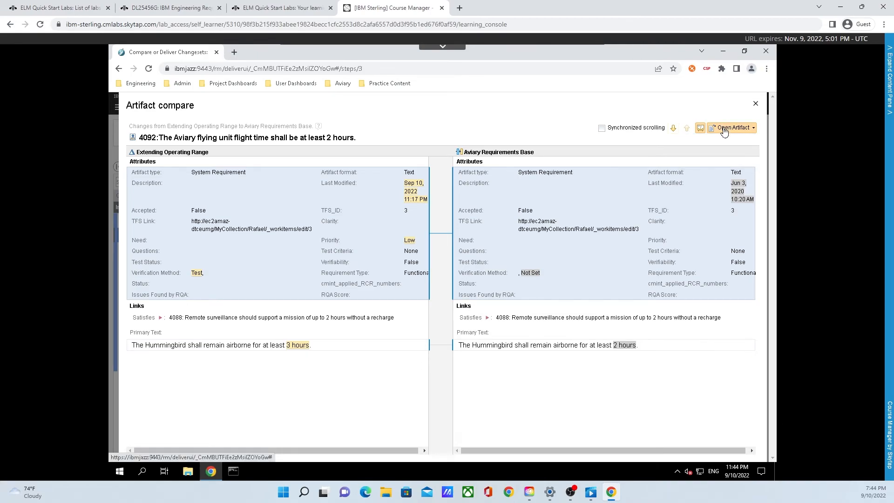
{"action": "left_click", "coordinate": [756, 104]}
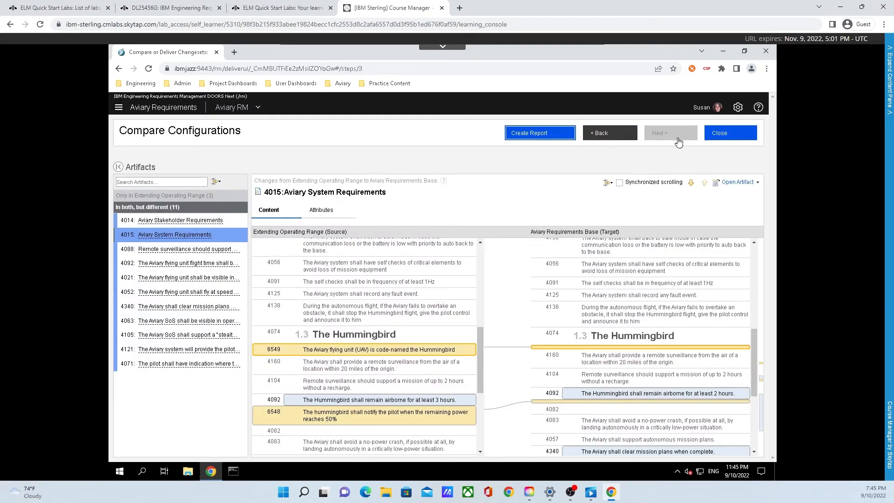
Step: Create a PDF comparison report including component properties, folders, artifacts and change sets
{"action": "left_click", "coordinate": [540, 135]}
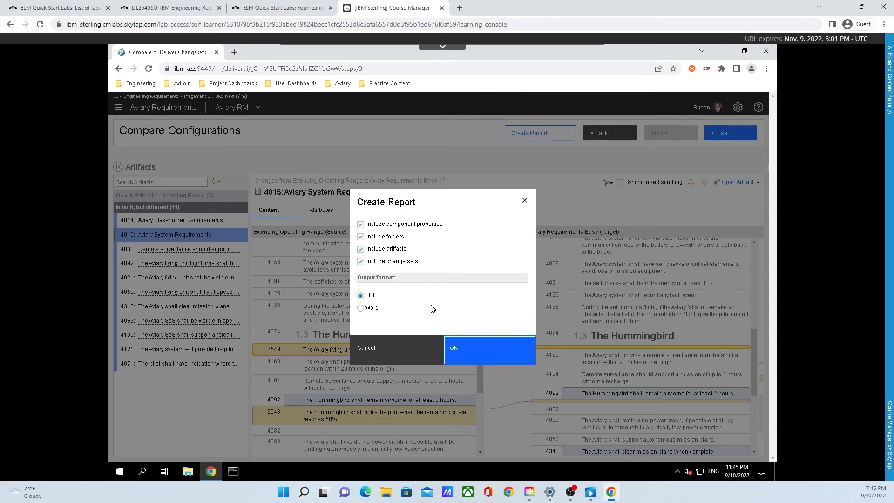
{"action": "left_click", "coordinate": [460, 357]}
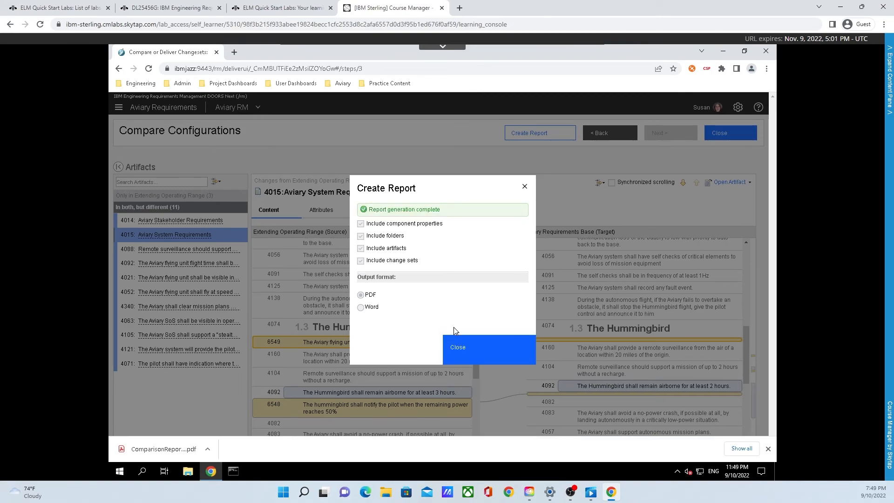
{"action": "left_click", "coordinate": [457, 348]}
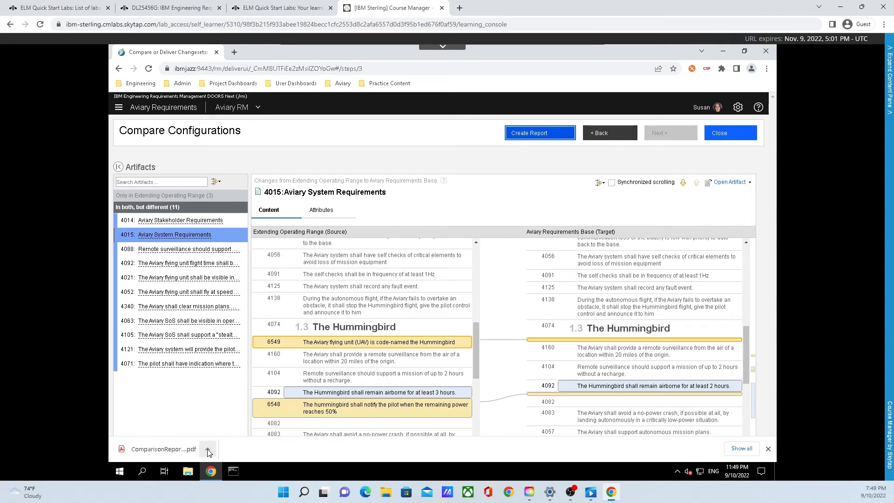
Step: Open the downloaded comparison report and skim through its sections
{"action": "left_click", "coordinate": [163, 450]}
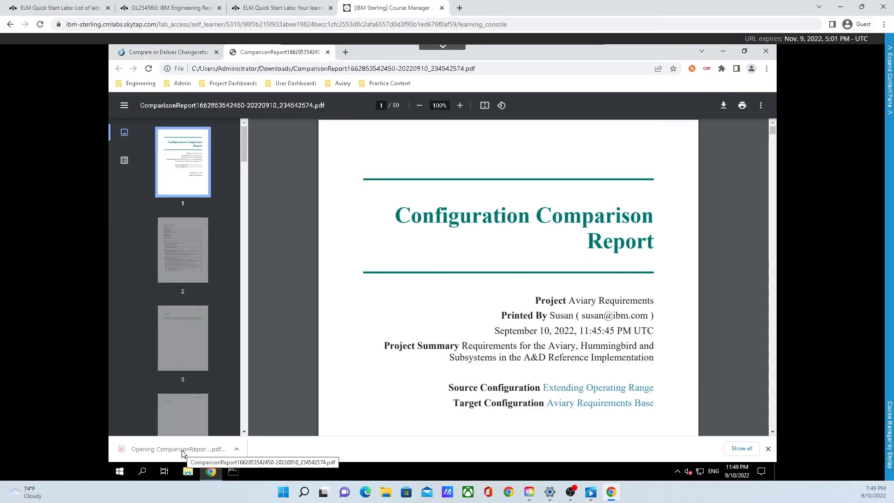
{"action": "scroll", "coordinate": [330, 291], "scroll_direction": "down", "scroll_amount": 20}
{"action": "scroll", "coordinate": [332, 295], "scroll_direction": "down", "scroll_amount": 20}
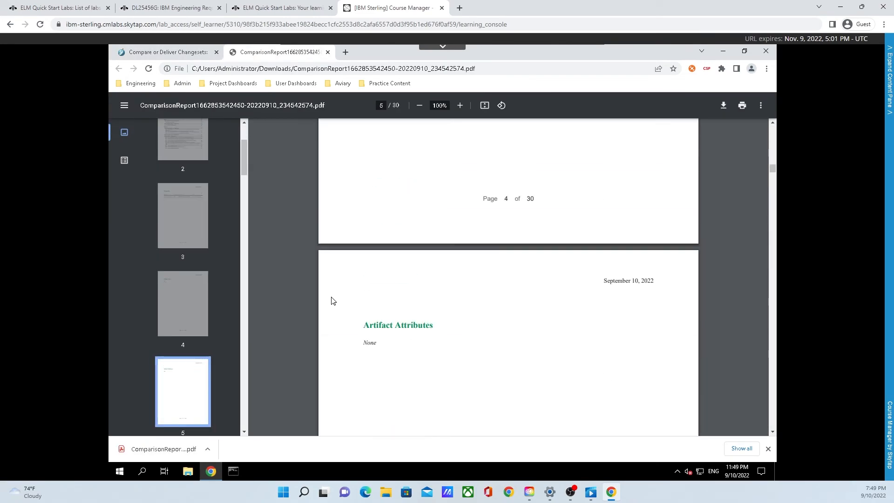
{"action": "scroll", "coordinate": [332, 301], "scroll_direction": "down", "scroll_amount": 15}
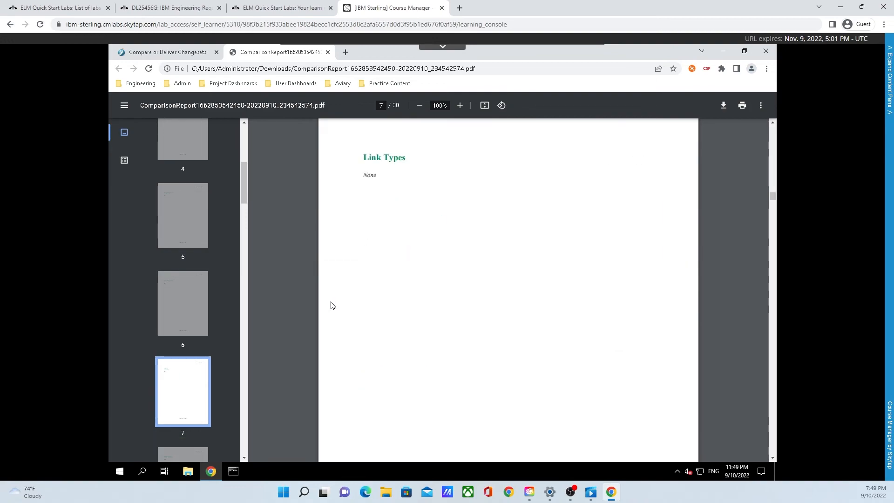
{"action": "scroll", "coordinate": [321, 298], "scroll_direction": "down", "scroll_amount": 18}
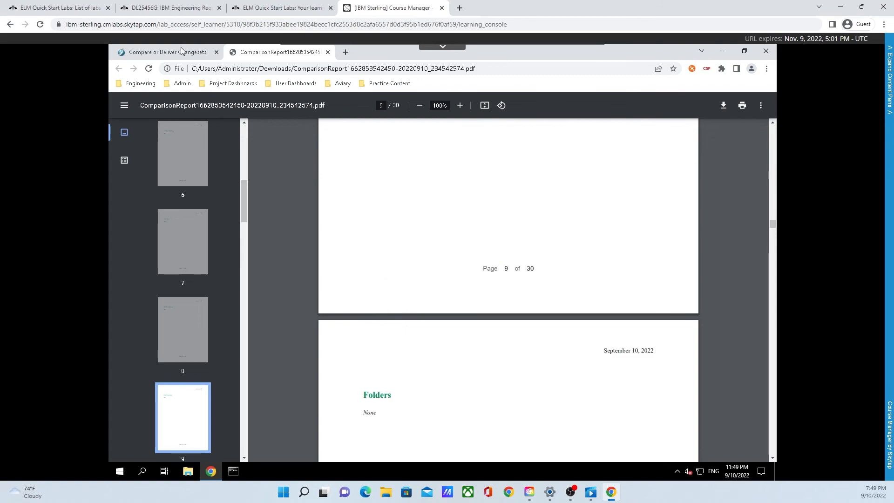
Step: Return to the configuration comparison, close it and try to deliver the change set
{"action": "left_click", "coordinate": [182, 52]}
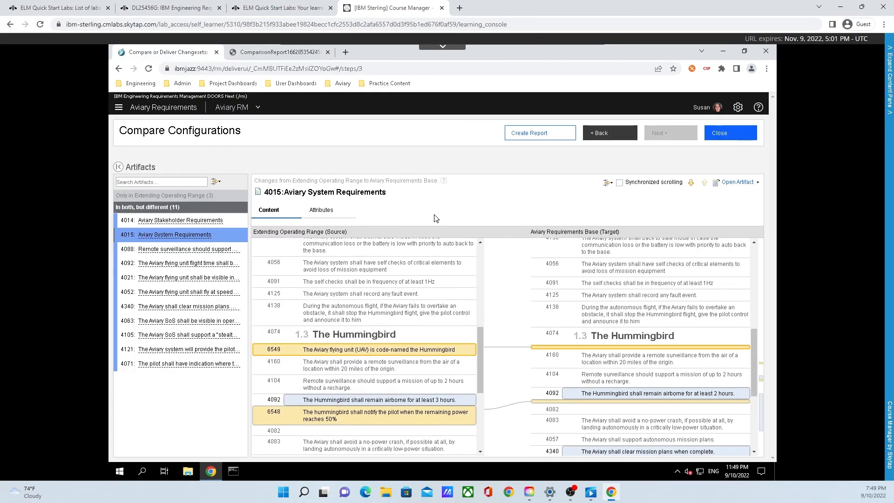
{"action": "left_click", "coordinate": [734, 135]}
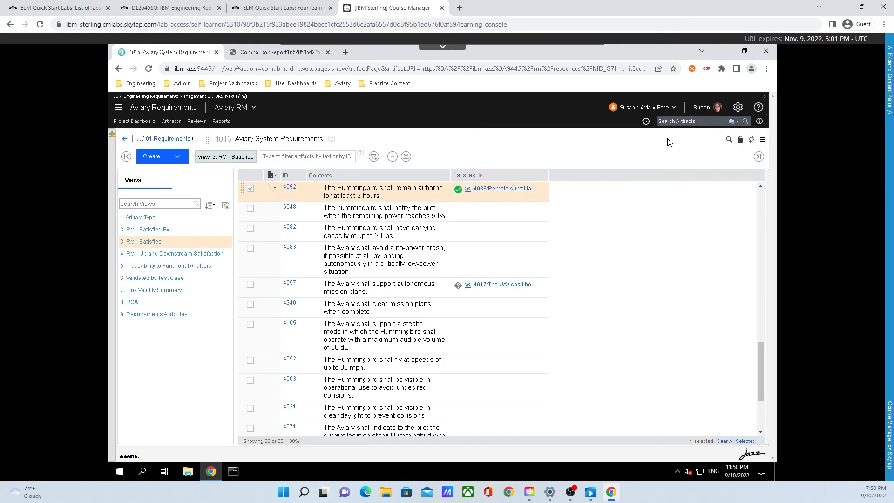
{"action": "left_click", "coordinate": [660, 112]}
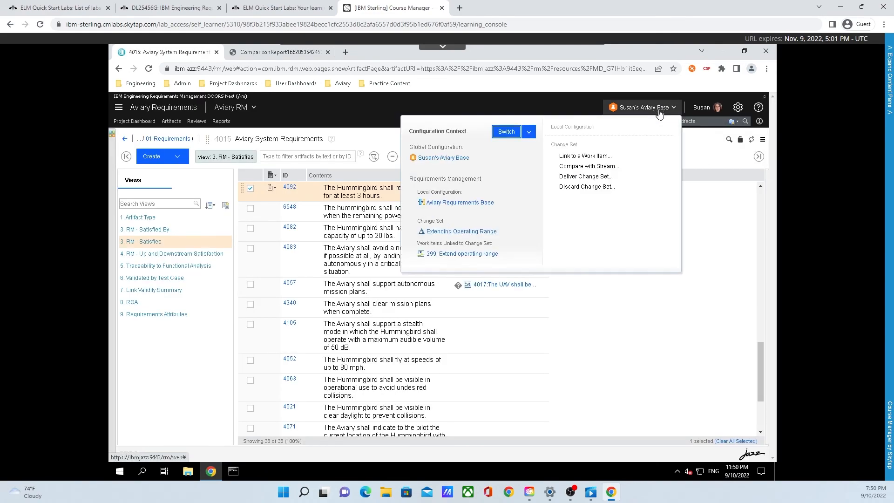
{"action": "left_click", "coordinate": [600, 177]}
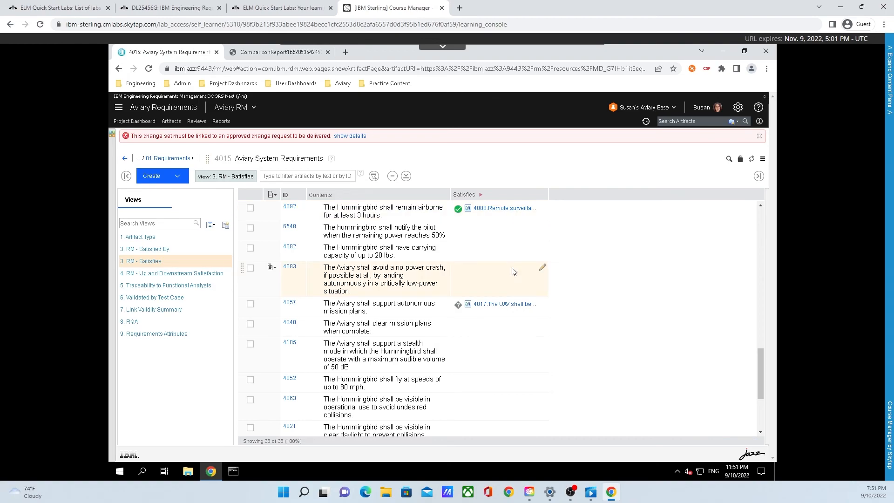
Step: Open work item 299 linked to the change set and check its links and approvals
{"action": "left_click", "coordinate": [648, 108]}
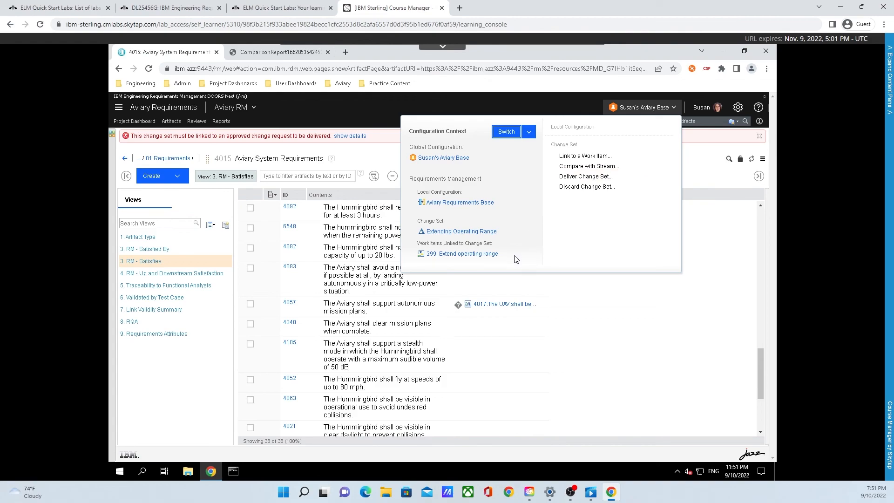
{"action": "left_click", "coordinate": [486, 258]}
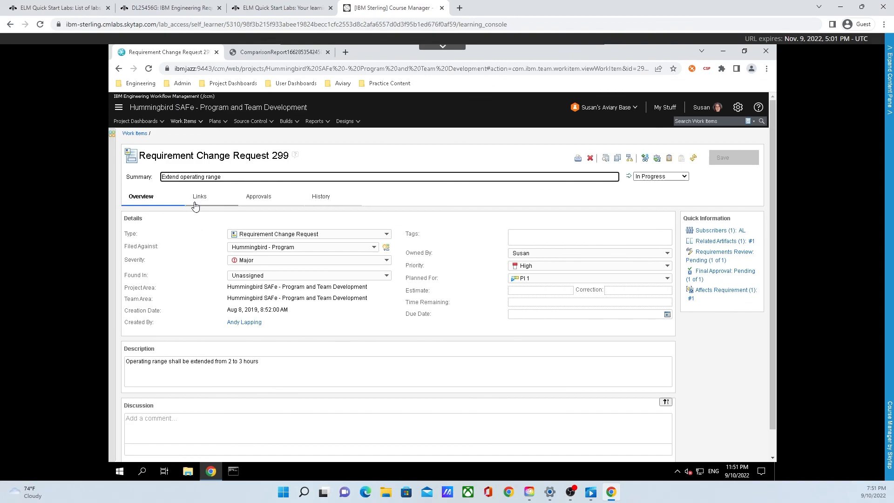
{"action": "left_click", "coordinate": [197, 205]}
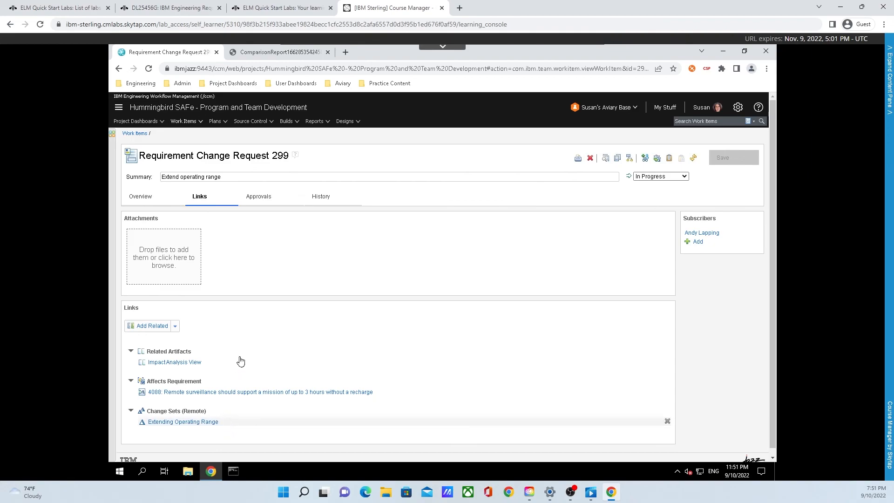
{"action": "left_click", "coordinate": [252, 200]}
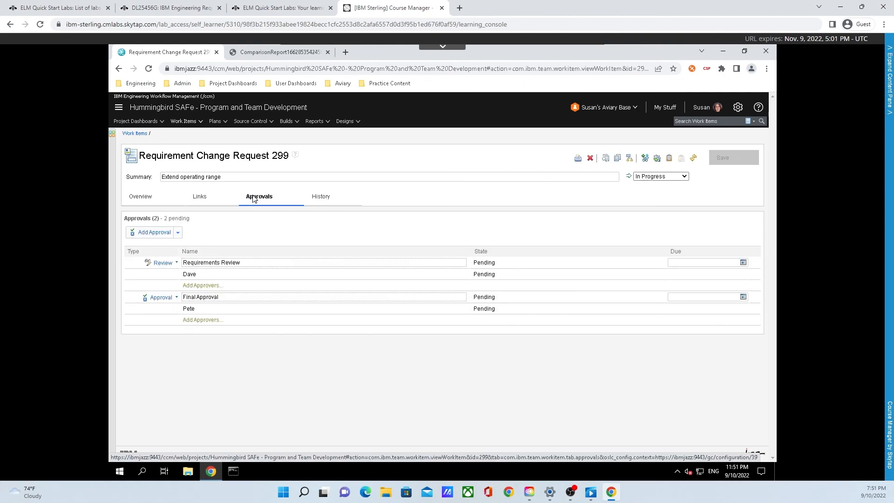